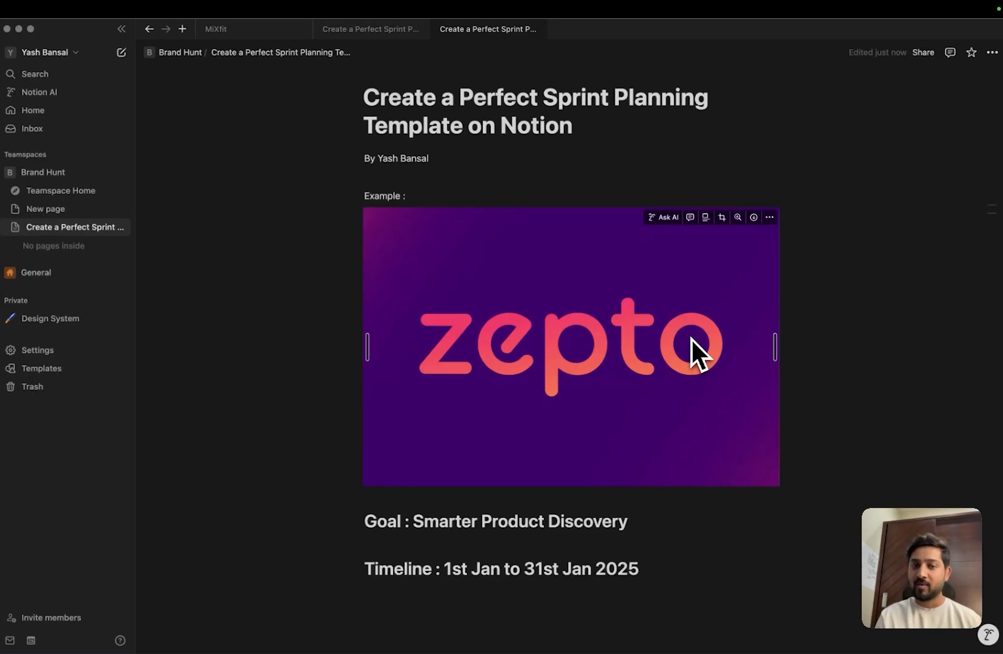
Switch to the Scrum Workflow diagram in FigJam and review the Version 3.1 box with its timeline and goal text.
scroll(691, 340, "down", 3)
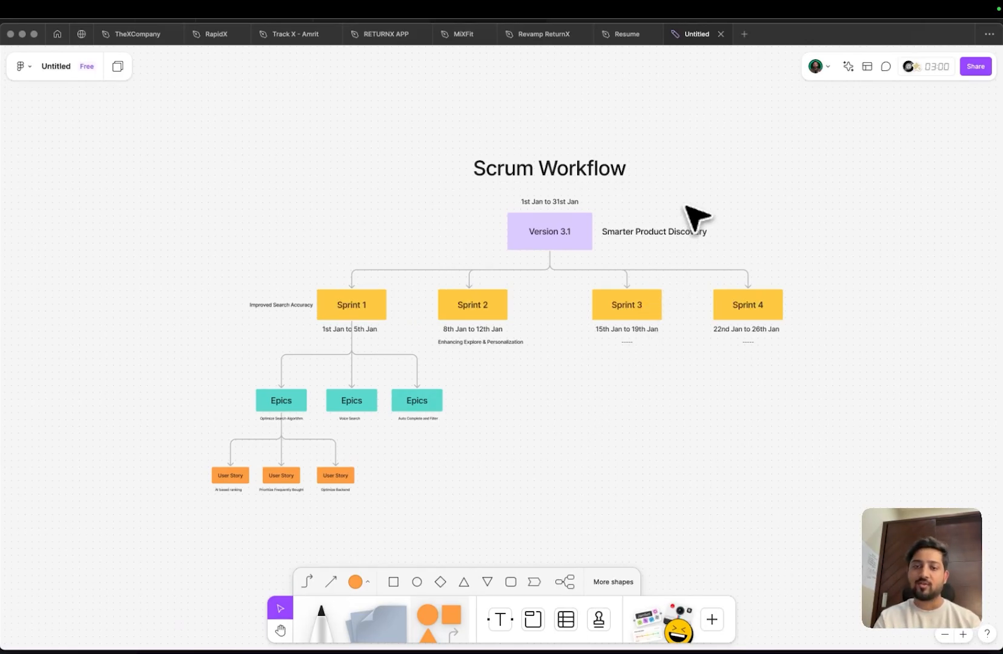
scroll(657, 234, "up", 6)
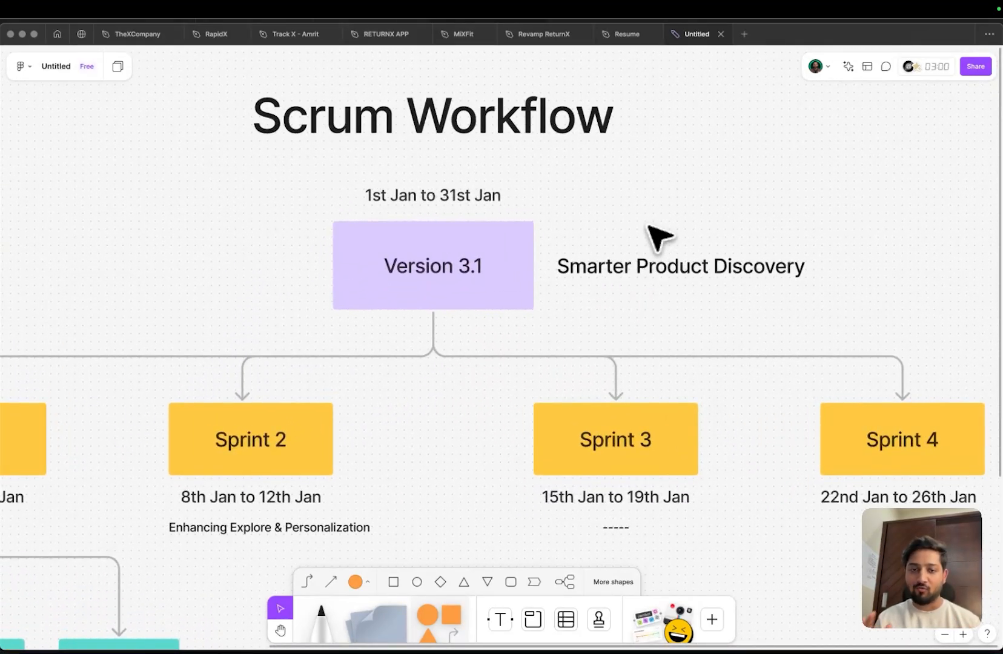
double_click(469, 269)
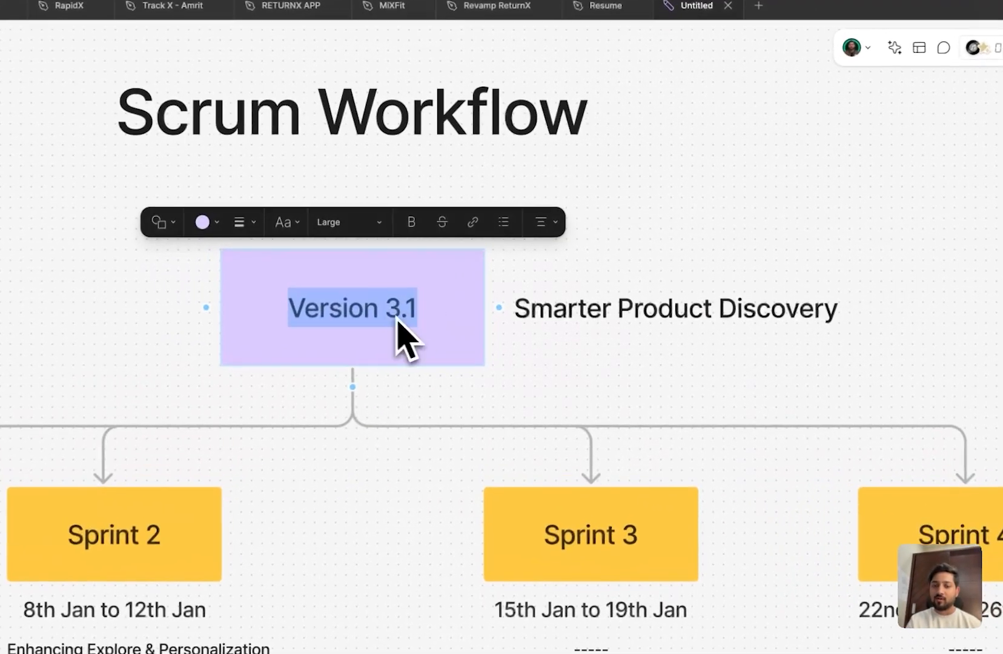
left_click(726, 185)
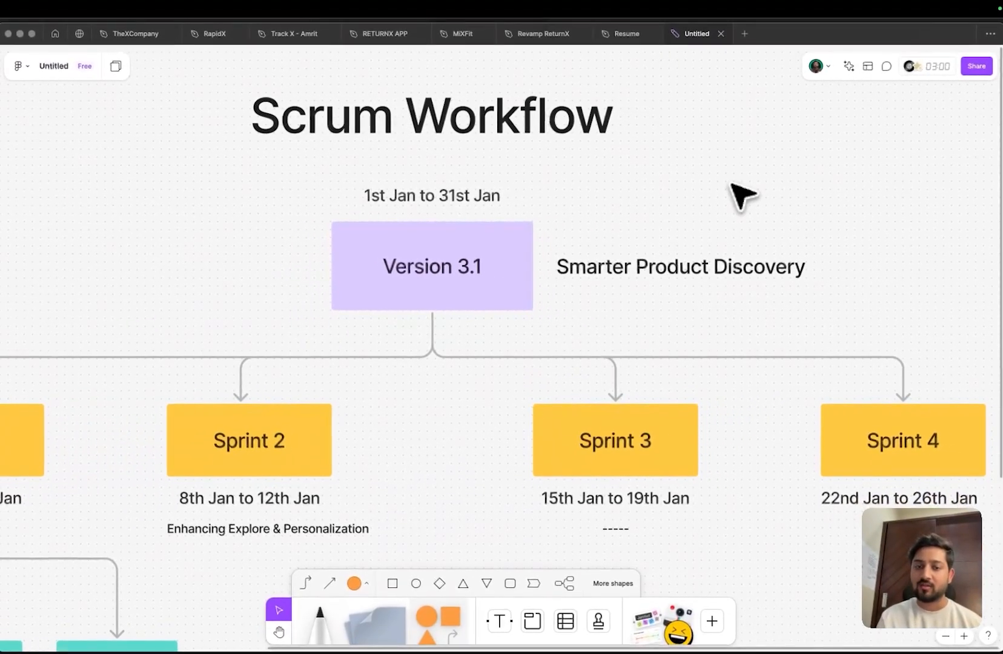
left_click(697, 267)
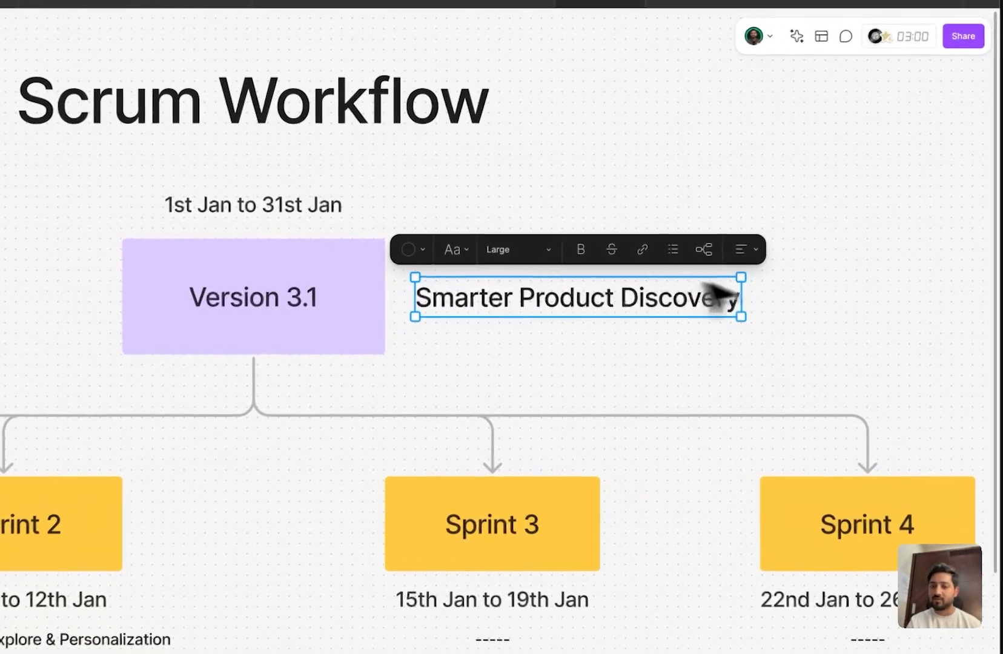
left_click(829, 314)
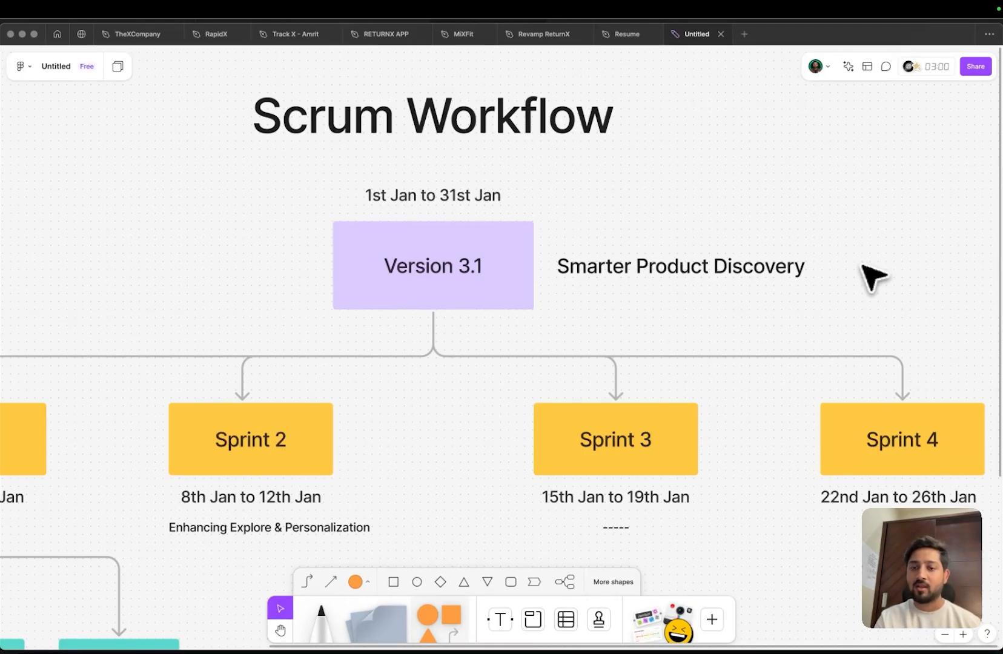
Examine how Version 3.1 splits into sprints, comparing the date ranges and goals of Sprint 1, Sprint 2 and Sprint 3.
scroll(873, 276, "down", 3)
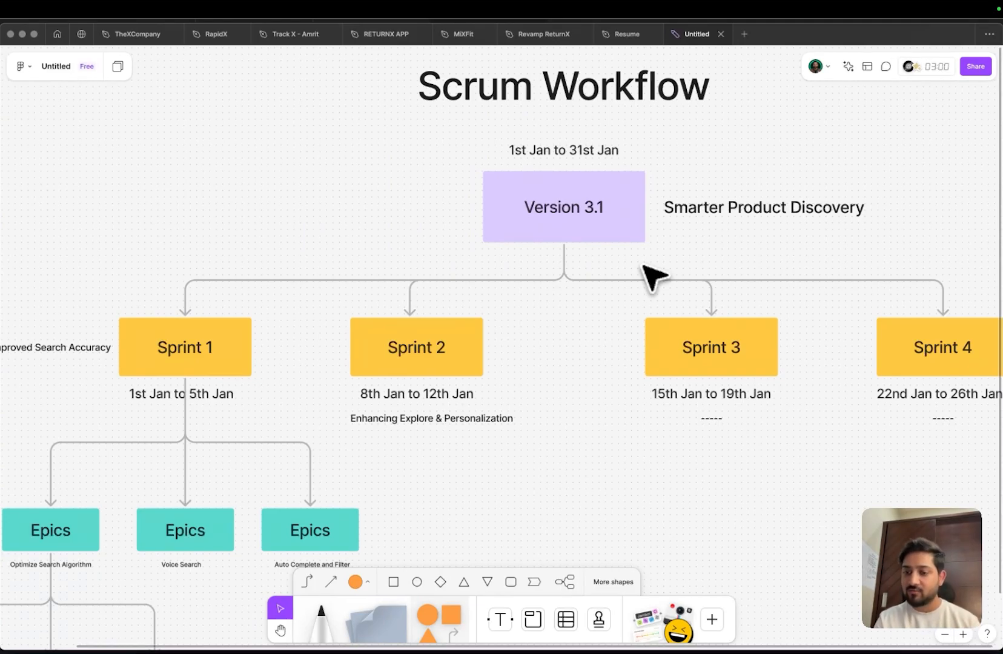
scroll(653, 278, "left", 3)
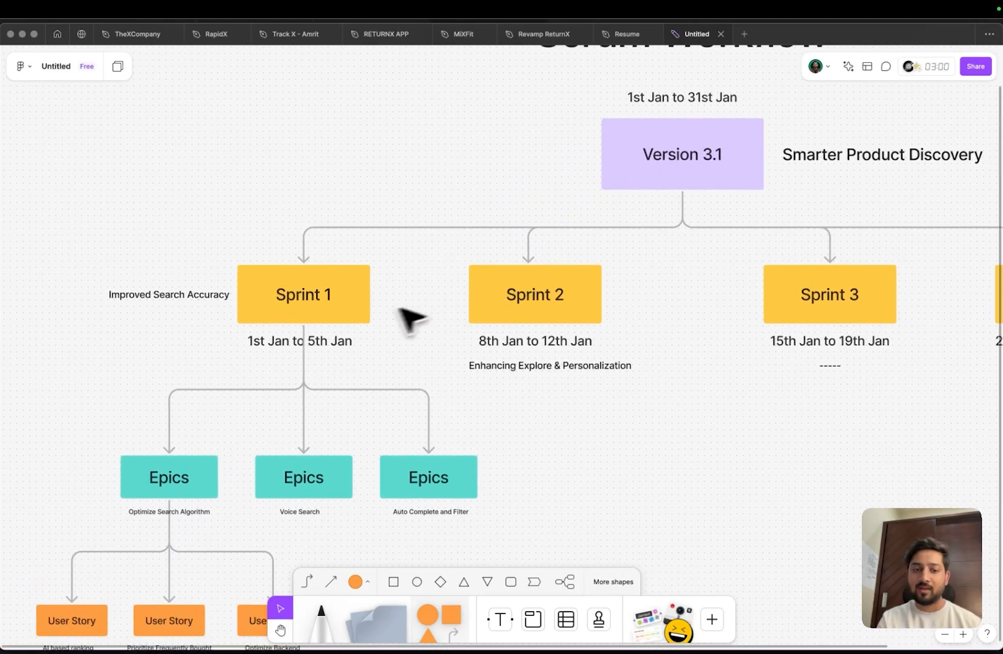
scroll(411, 319, "up", 3)
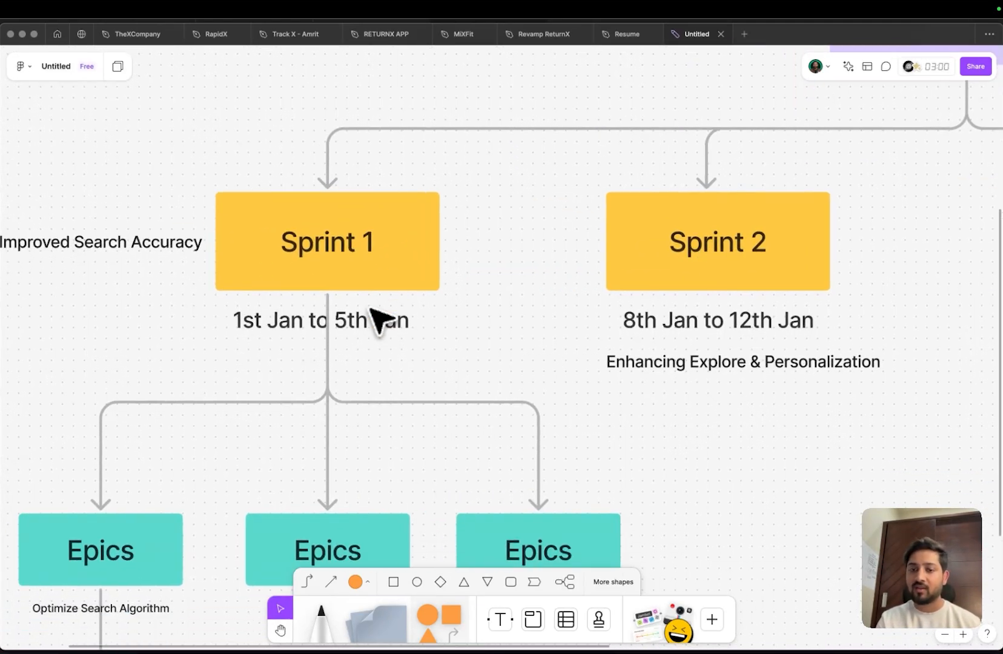
scroll(376, 316, "right", 3)
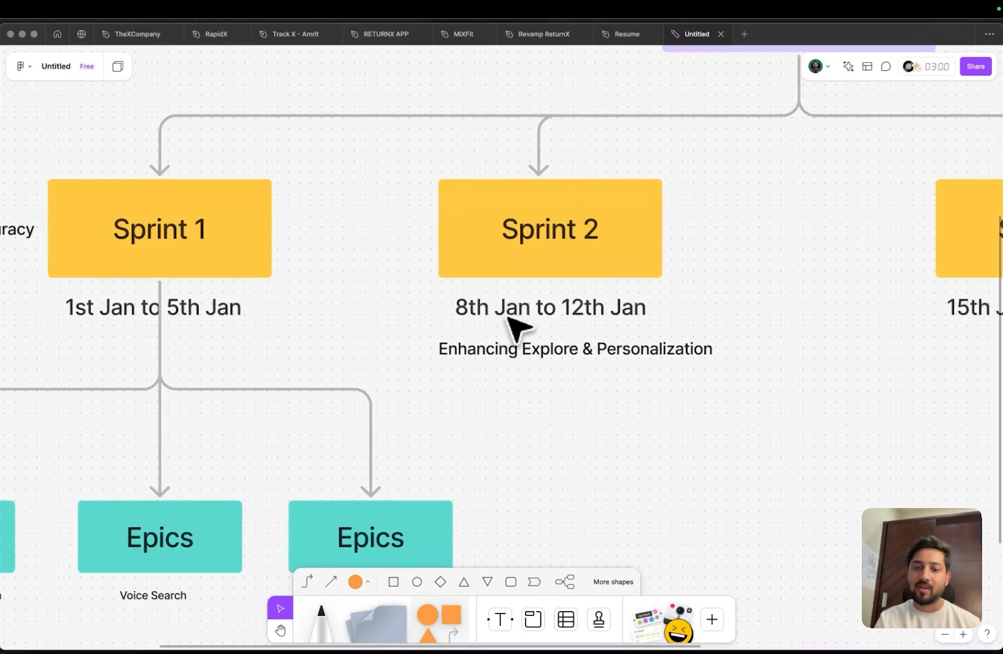
scroll(534, 331, "down", 3)
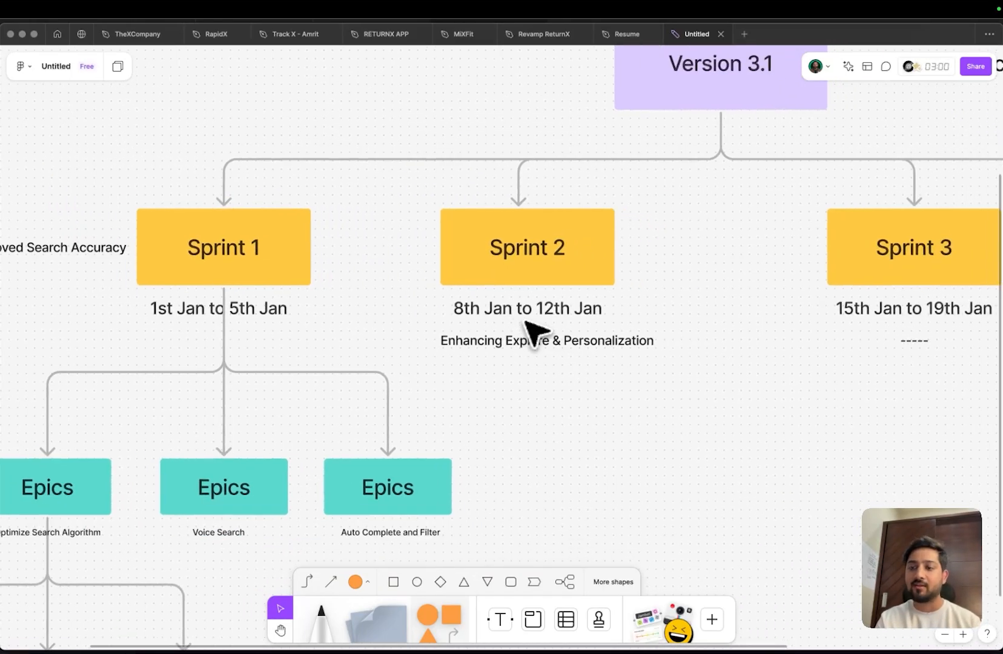
scroll(534, 330, "left", 3)
scroll(533, 331, "down", 2)
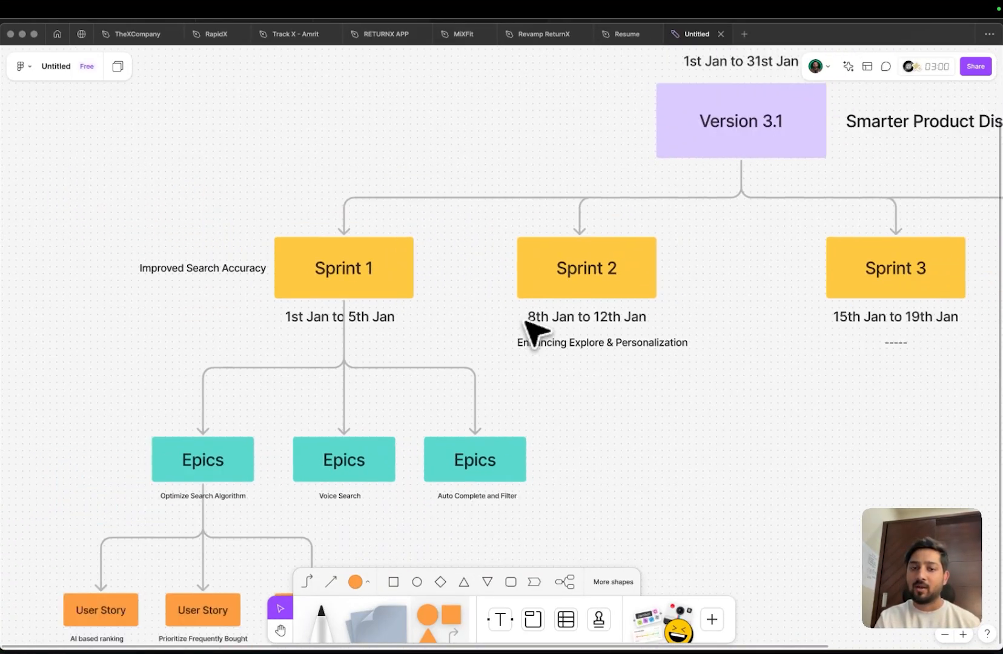
scroll(531, 332, "left", 3)
scroll(297, 309, "up", 2)
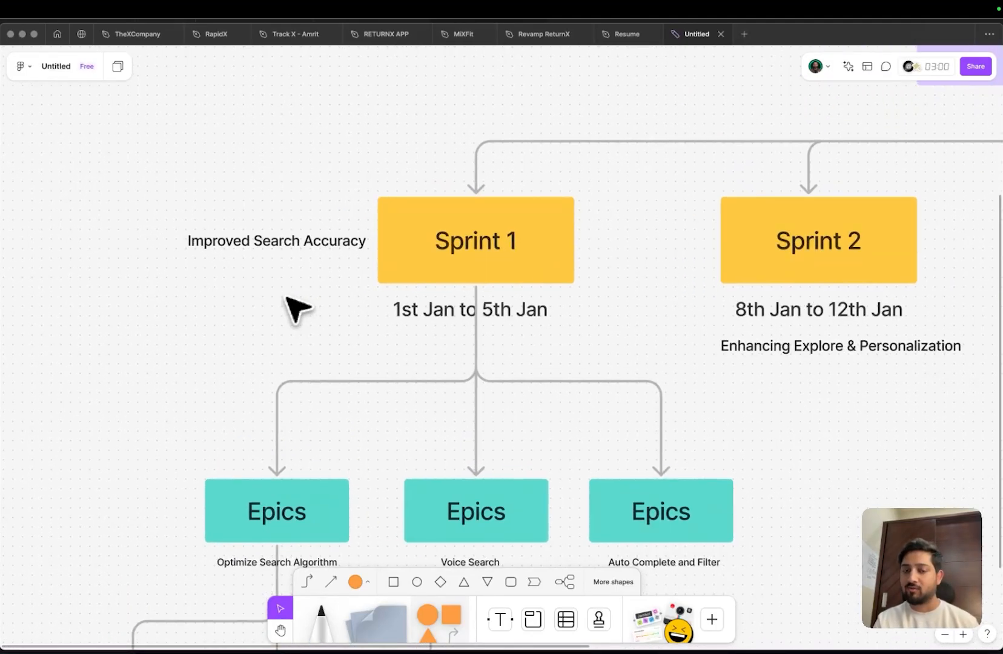
scroll(477, 269, "right", 3)
scroll(477, 269, "down", 1)
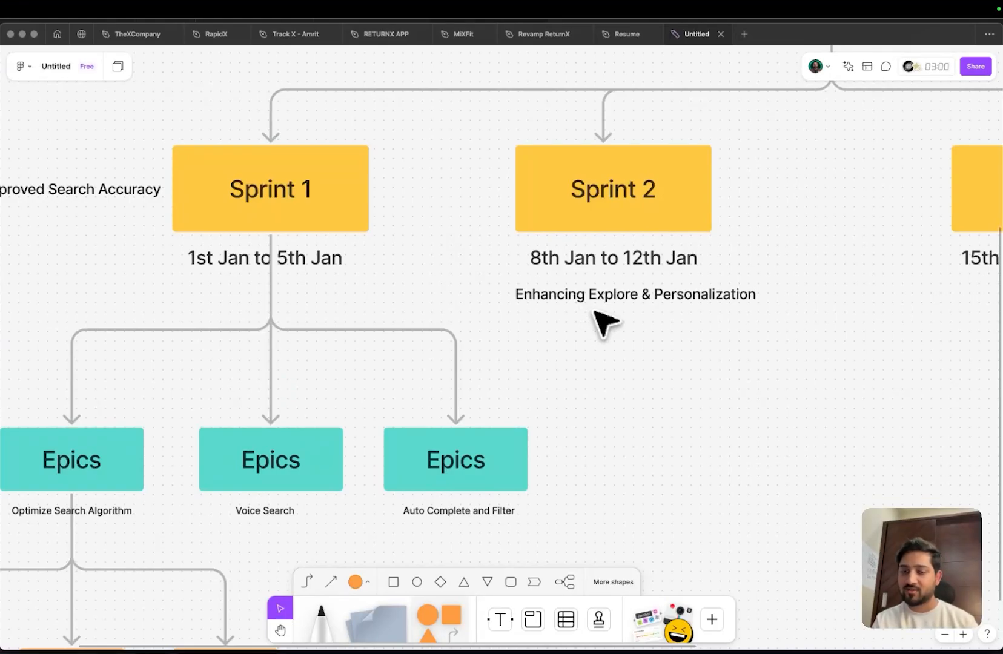
scroll(814, 291, "down", 2)
scroll(814, 286, "right", 3)
scroll(813, 287, "up", 1)
scroll(687, 248, "down", 1)
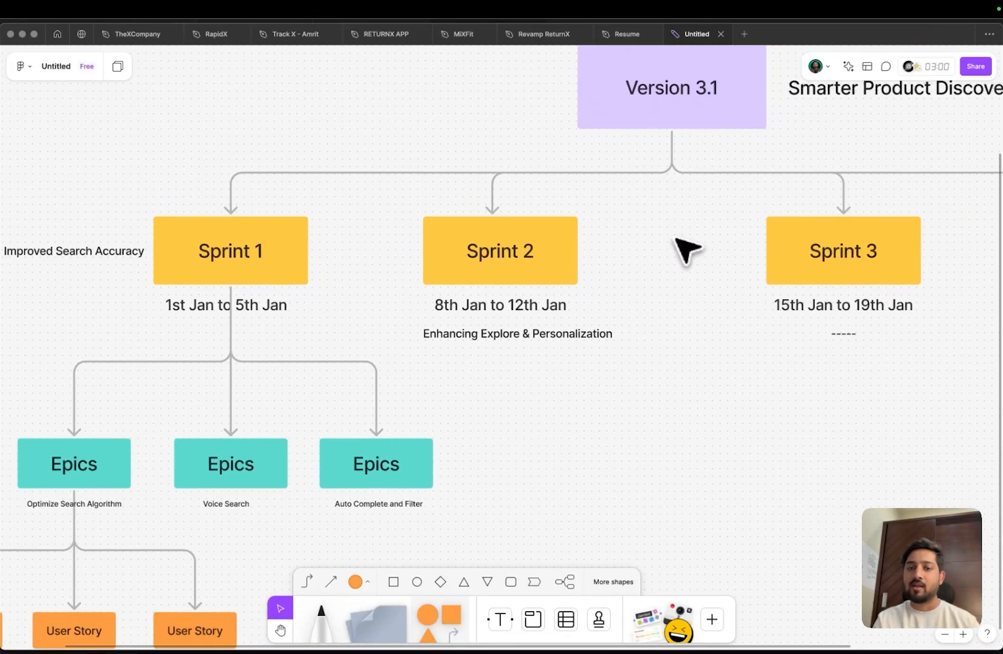
scroll(687, 249, "up", 2)
scroll(687, 248, "right", 1)
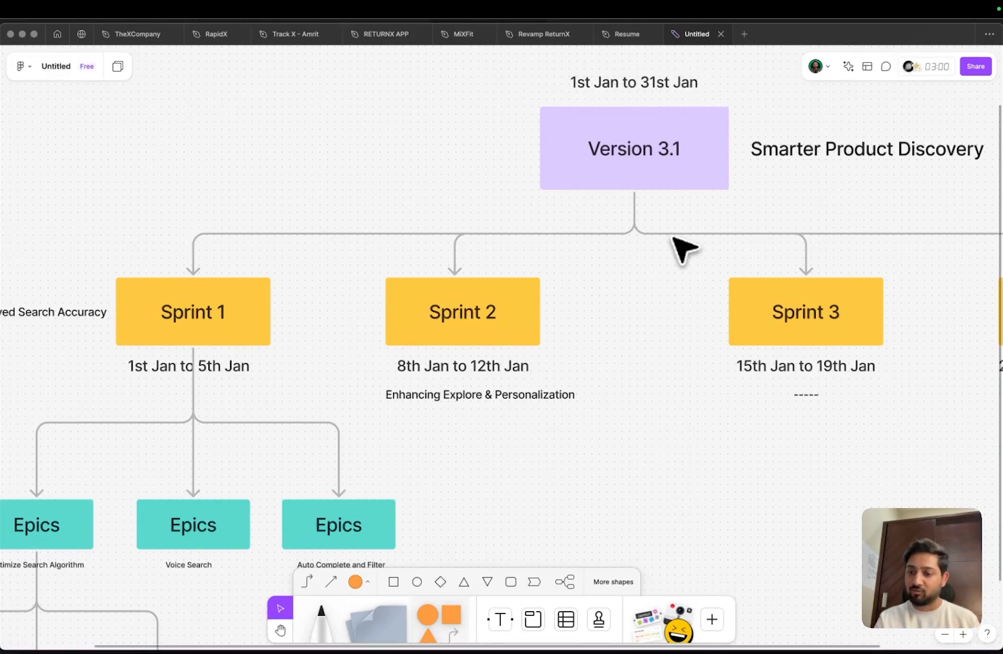
Review the Sprint 1 branch, its goal label beside the box and how it divides into epics.
scroll(684, 248, "left", 3)
scroll(683, 248, "down", 1)
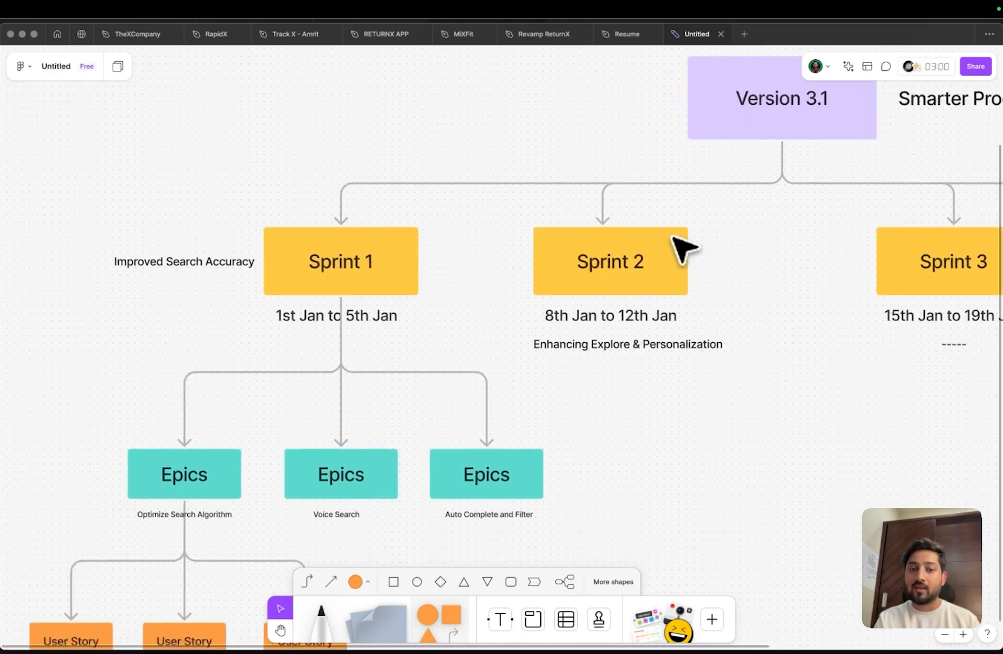
scroll(463, 298, "left", 2)
scroll(463, 299, "down", 1)
scroll(461, 300, "down", 1)
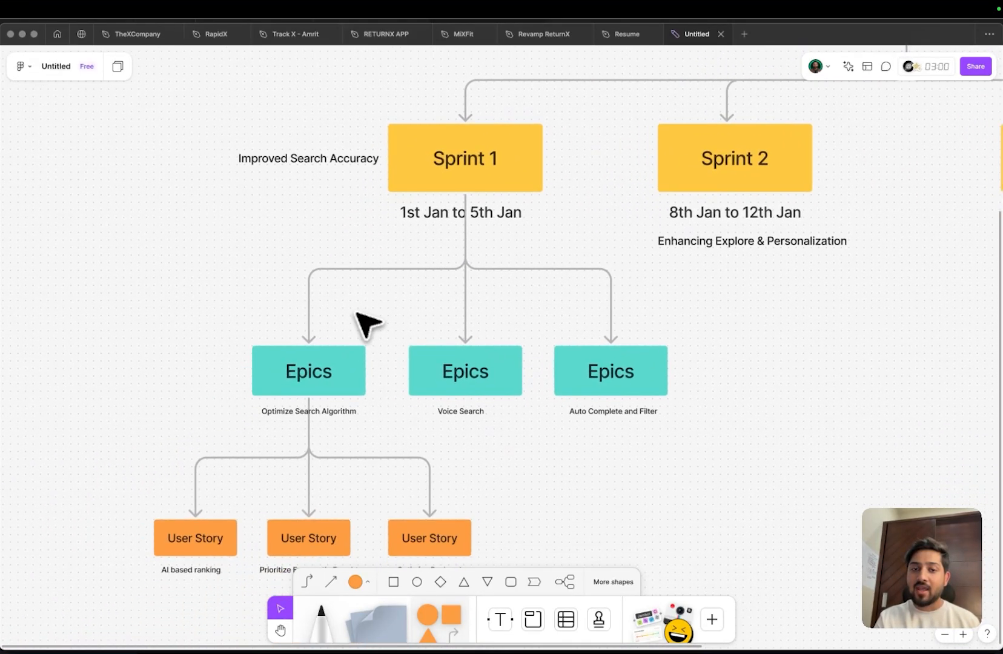
scroll(454, 327, "up", 3)
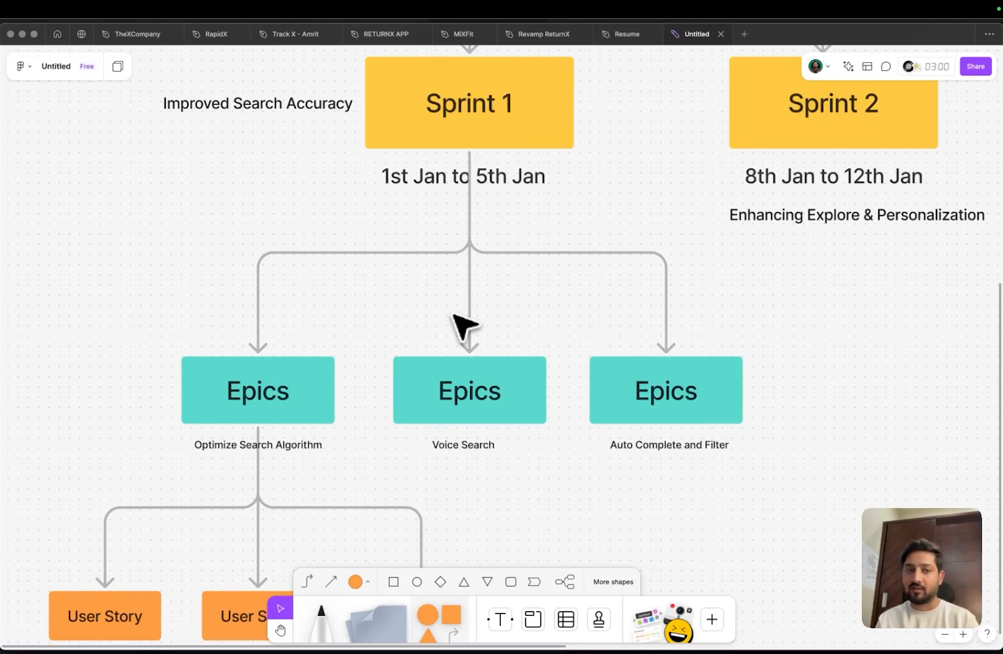
scroll(265, 232, "up", 1)
scroll(266, 232, "left", 1)
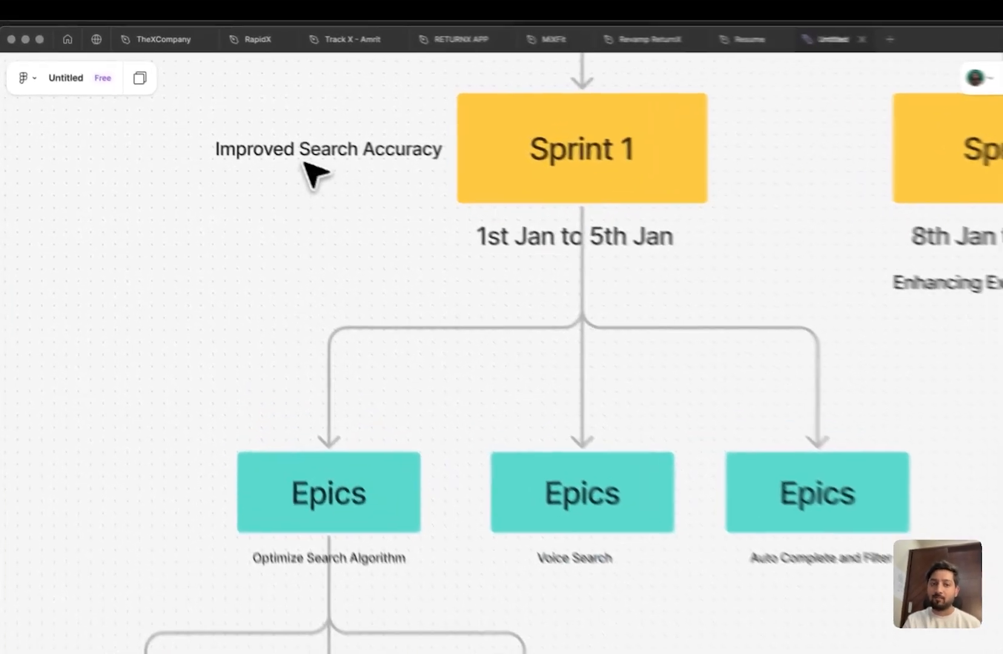
left_click(306, 159)
left_click(311, 246)
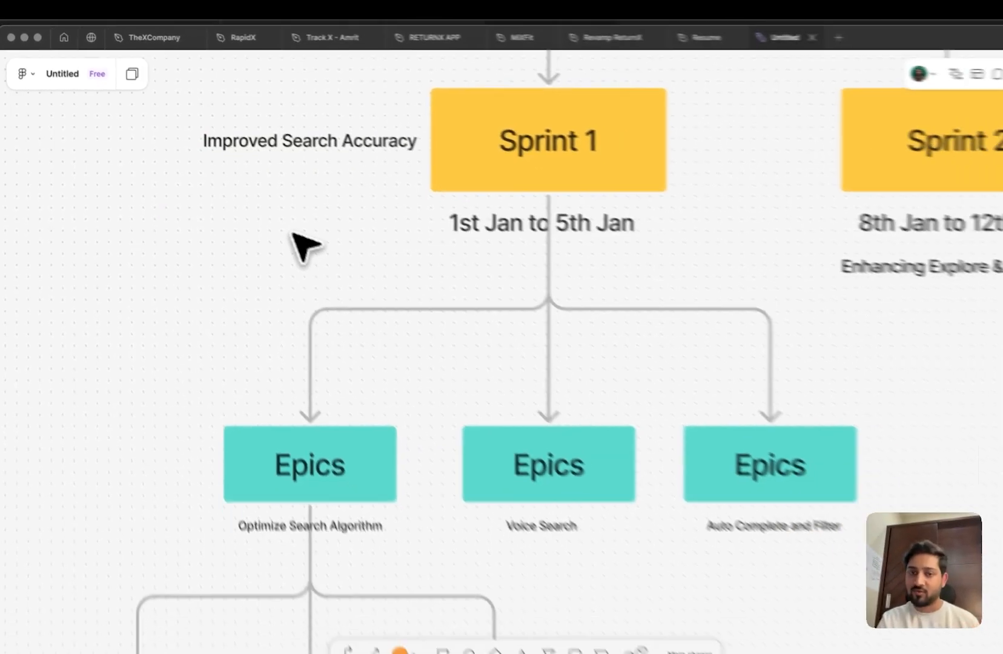
Inspect the description labels of the three epics under Sprint 1 one by one.
scroll(271, 219, "down", 1)
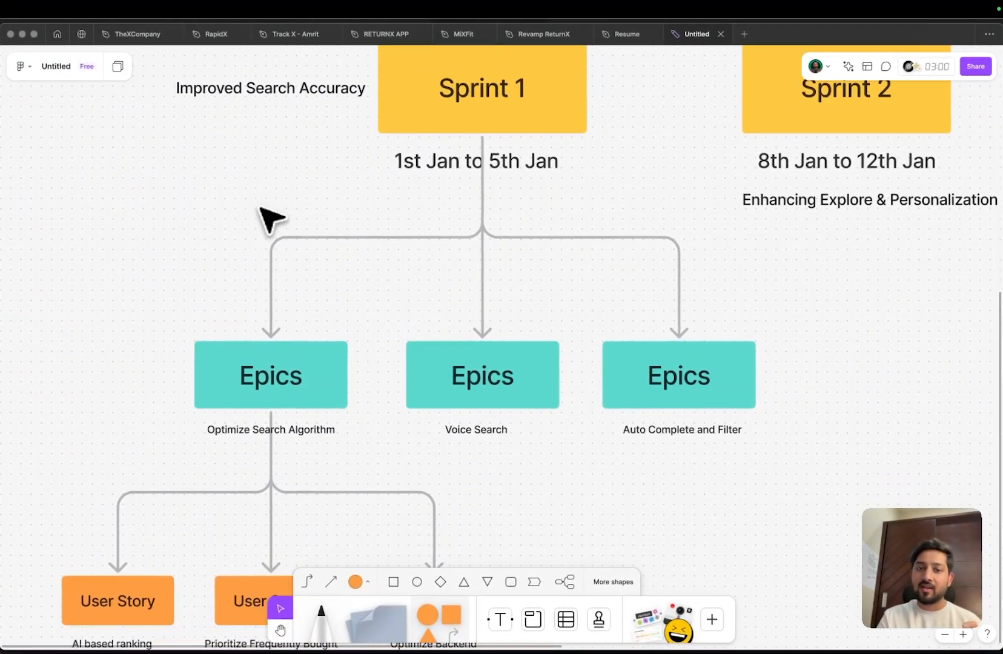
scroll(262, 209, "down", 1)
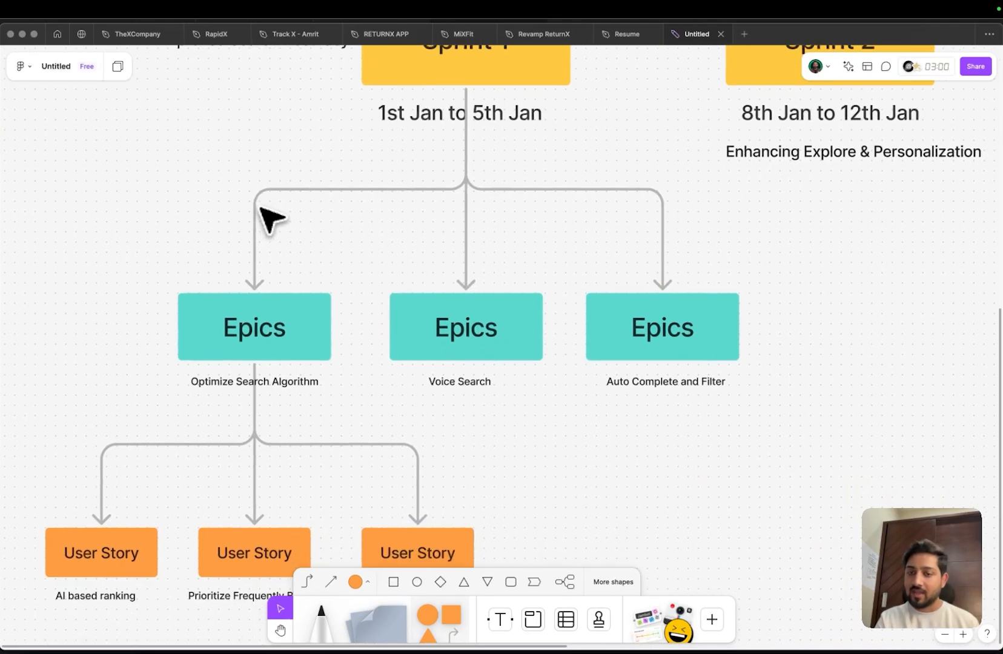
left_click(270, 382)
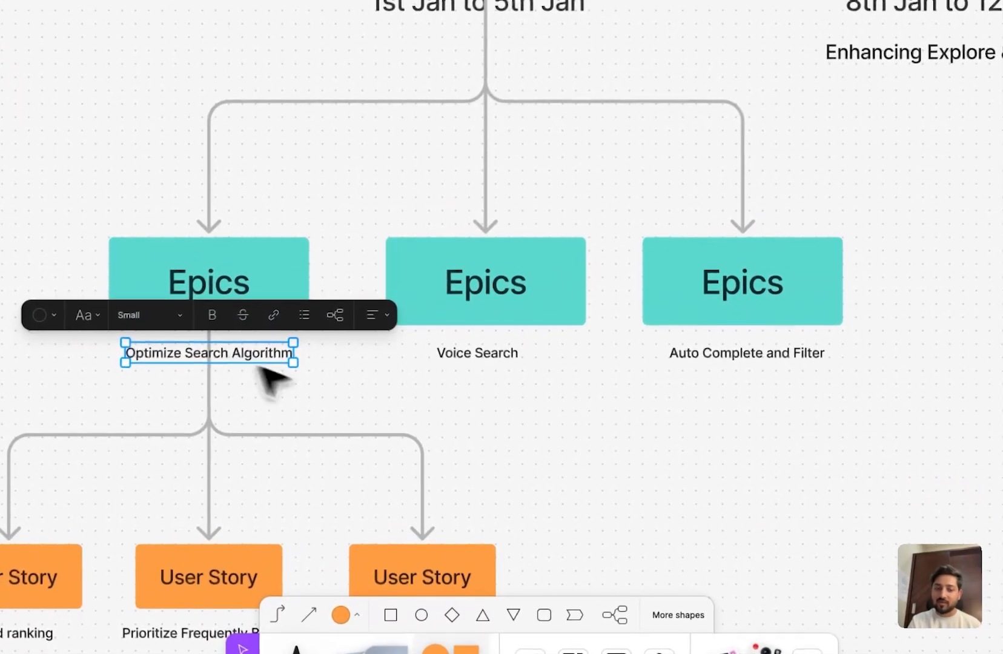
left_click(399, 414)
left_click(488, 363)
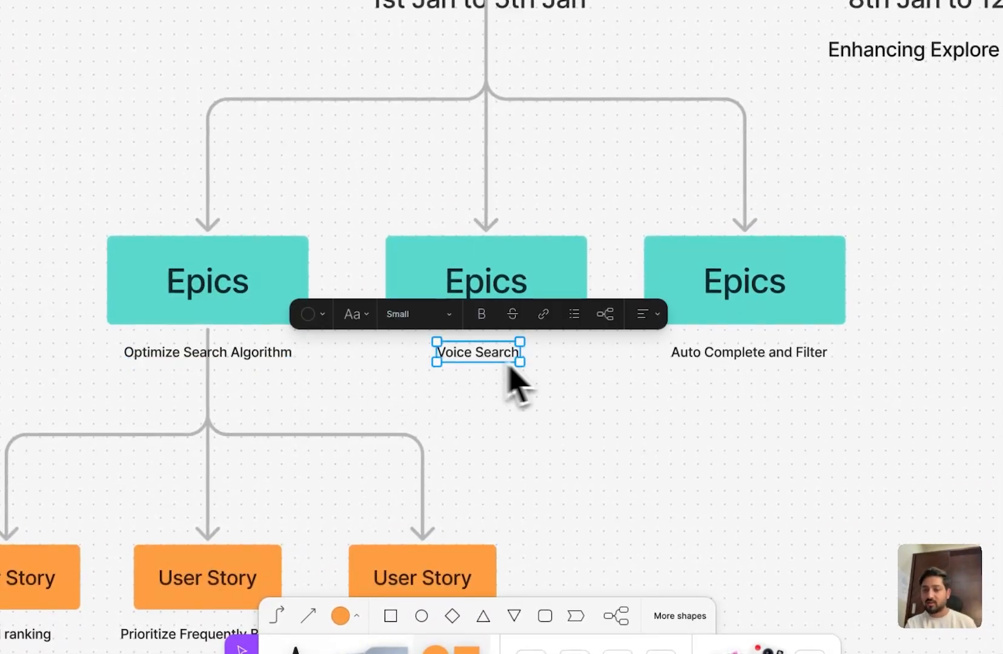
left_click(691, 352)
left_click(703, 423)
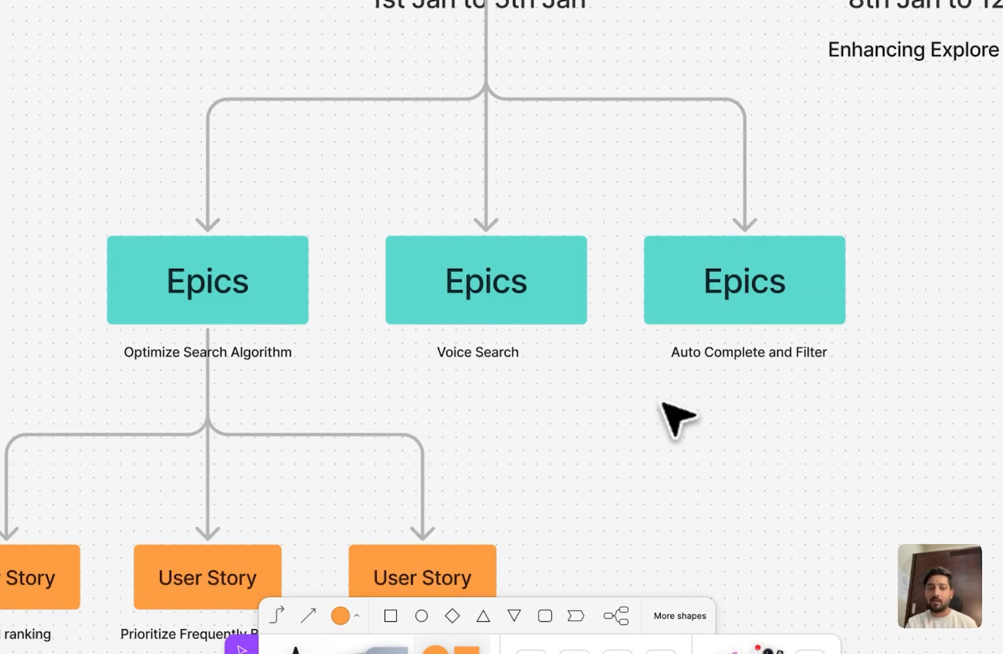
Inspect the description labels of the three user stories under the Optimize Search Algorithm epic.
scroll(667, 416, "down", 5)
scroll(668, 416, "left", 5)
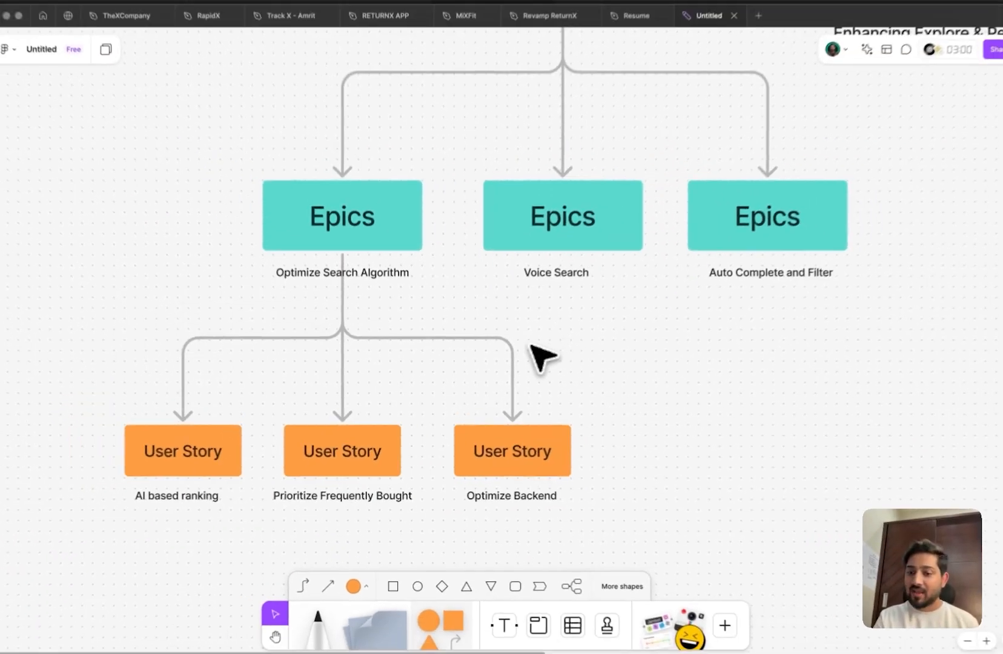
scroll(576, 327, "down", 2)
scroll(576, 327, "left", 2)
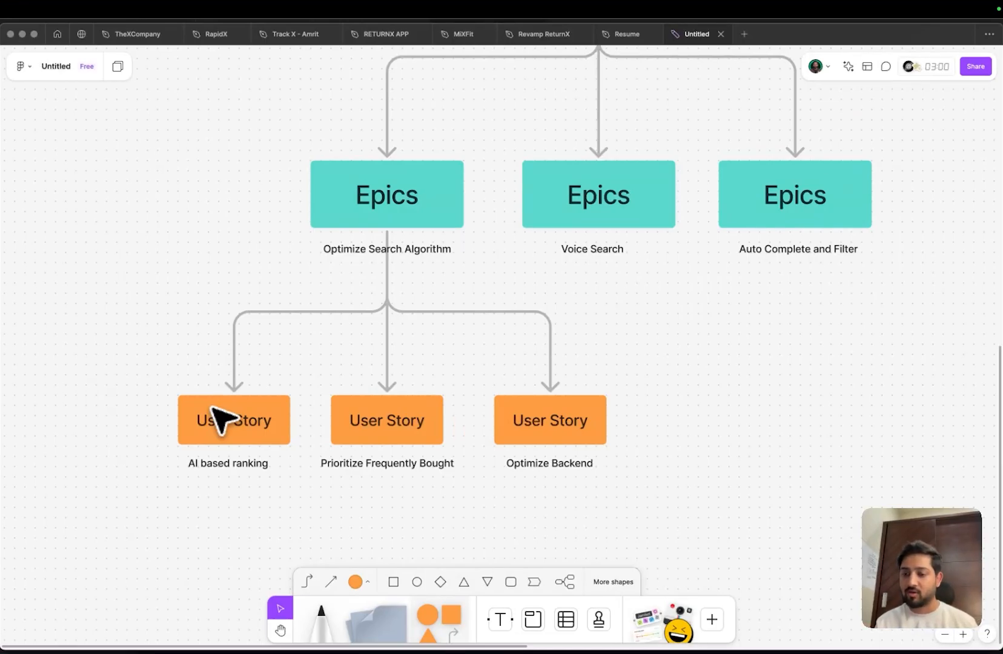
left_click(220, 467)
left_click(280, 479)
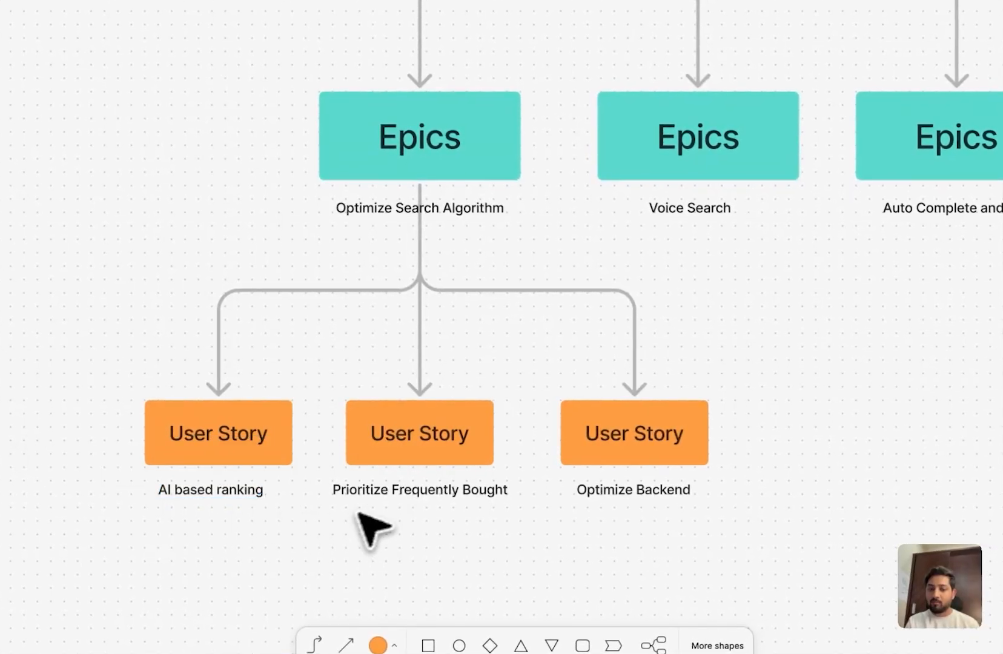
left_click(391, 494)
left_click(530, 538)
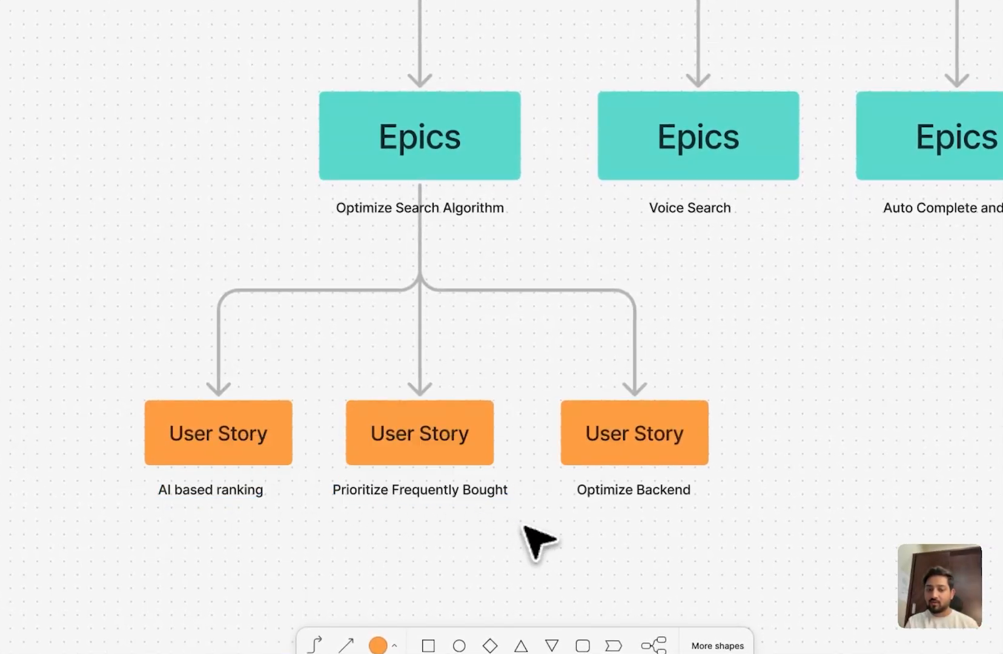
left_click(608, 495)
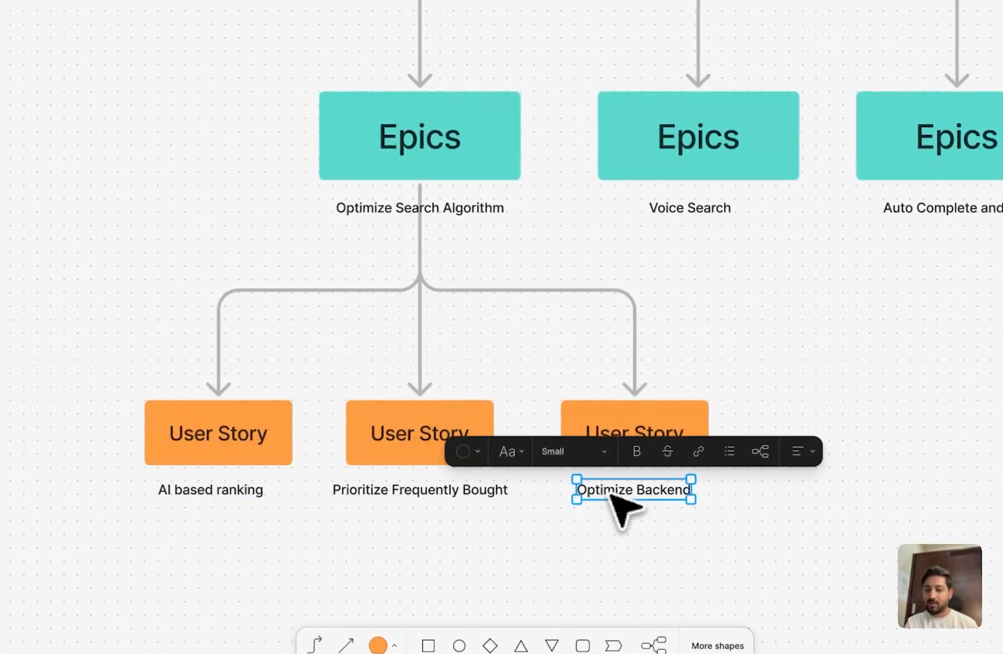
left_click(607, 523)
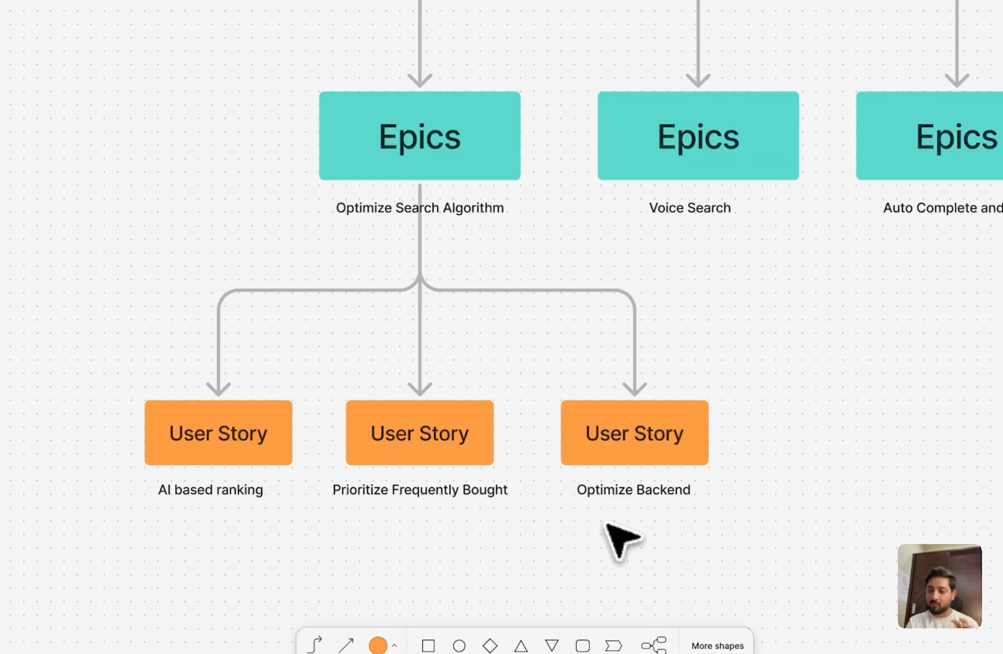
Trace the hierarchy from the Optimize Search Algorithm epic down to its Prioritize Frequently Bought user story.
left_click(484, 163)
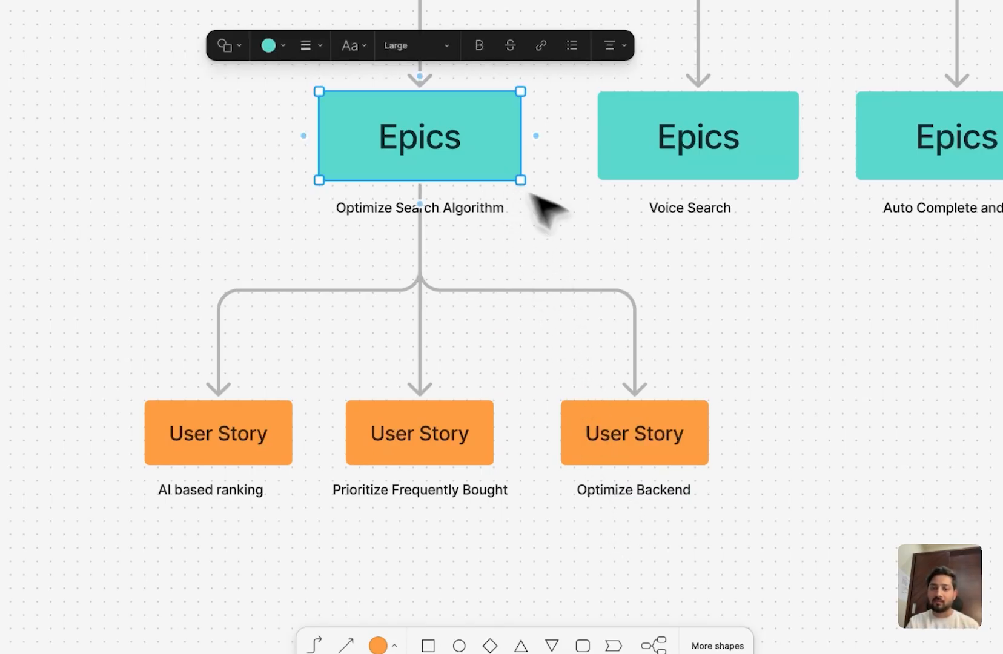
left_click(645, 266)
scroll(649, 270, "right", 2)
scroll(649, 270, "down", 1)
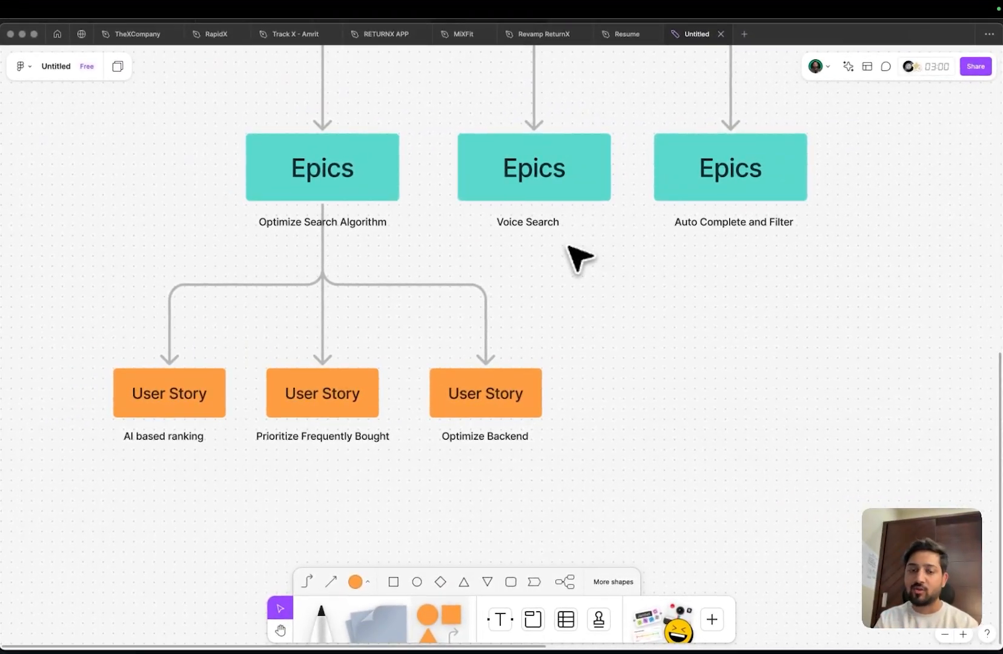
scroll(634, 335, "down", 3)
scroll(634, 334, "left", 1)
left_click(390, 327)
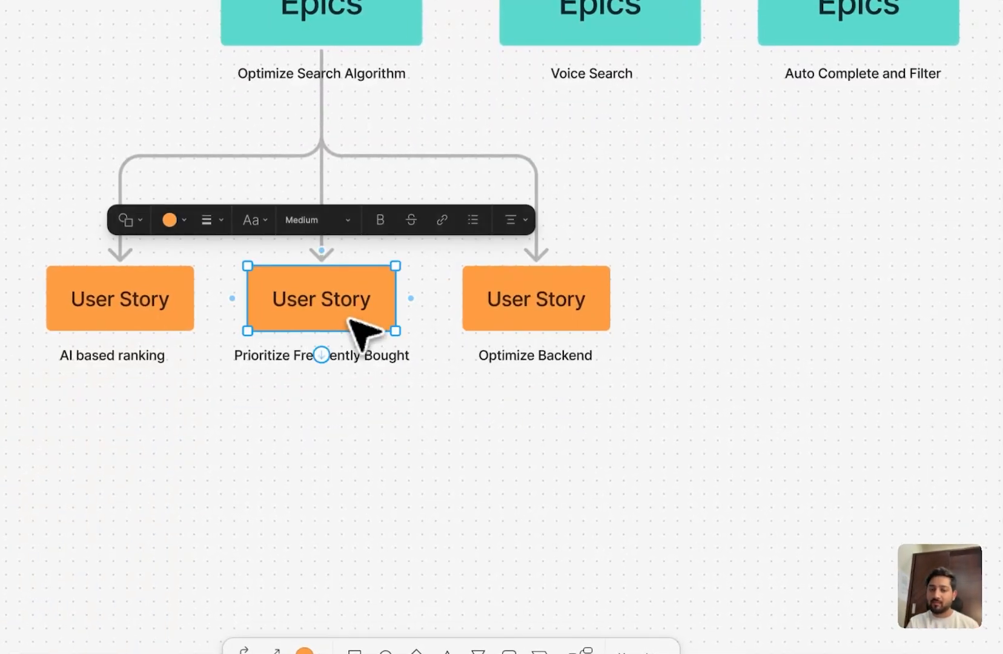
left_click(349, 431)
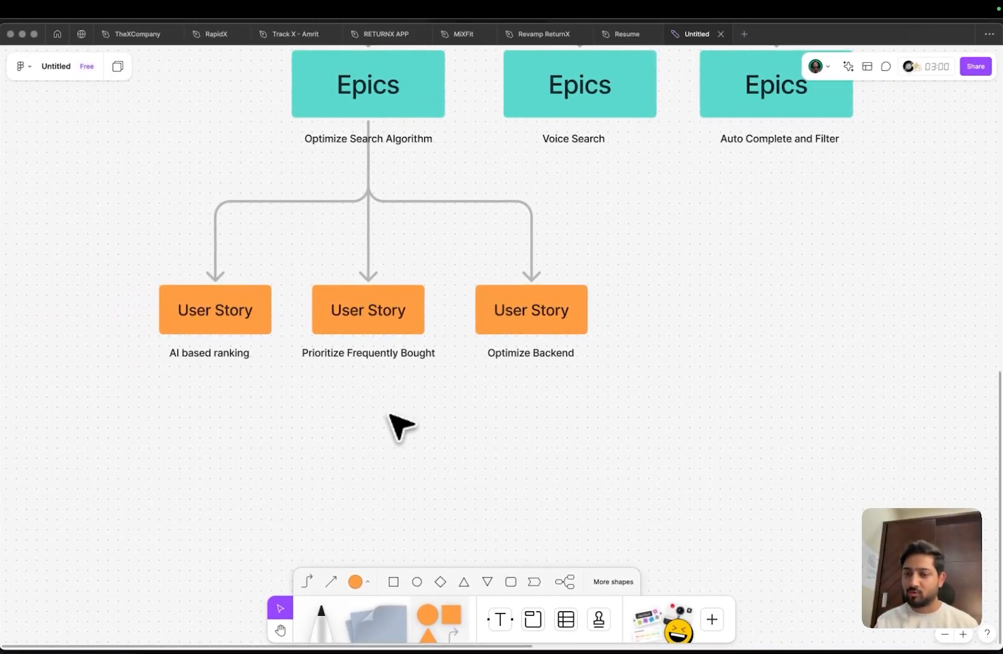
key("shift+1")
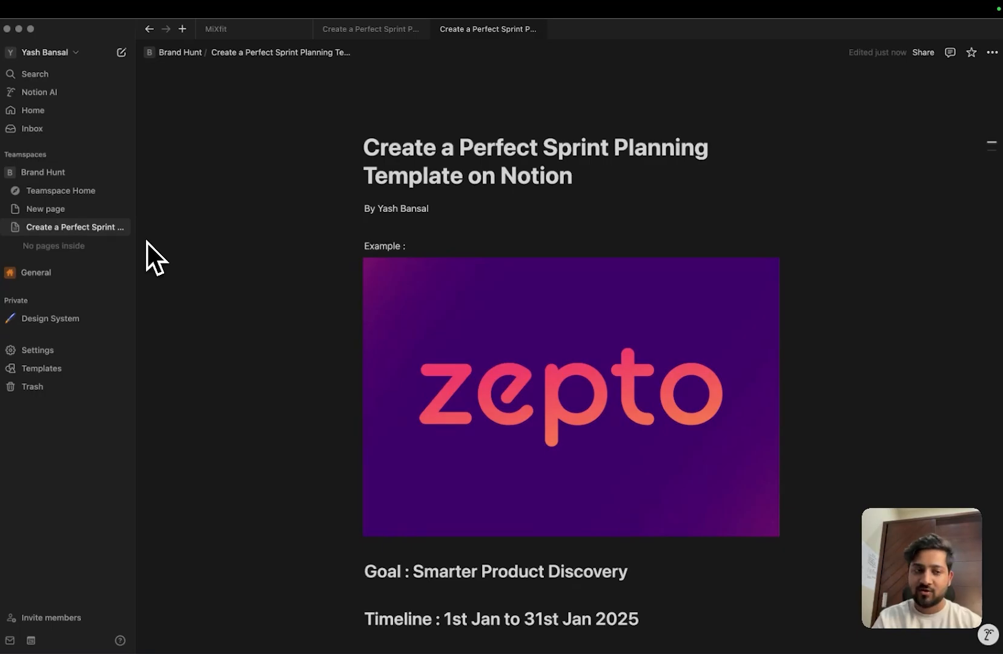
Add a subpage titled User Story inside the Create a Perfect Sprint Planning Template on Notion page and open it as a full page.
left_click(123, 227)
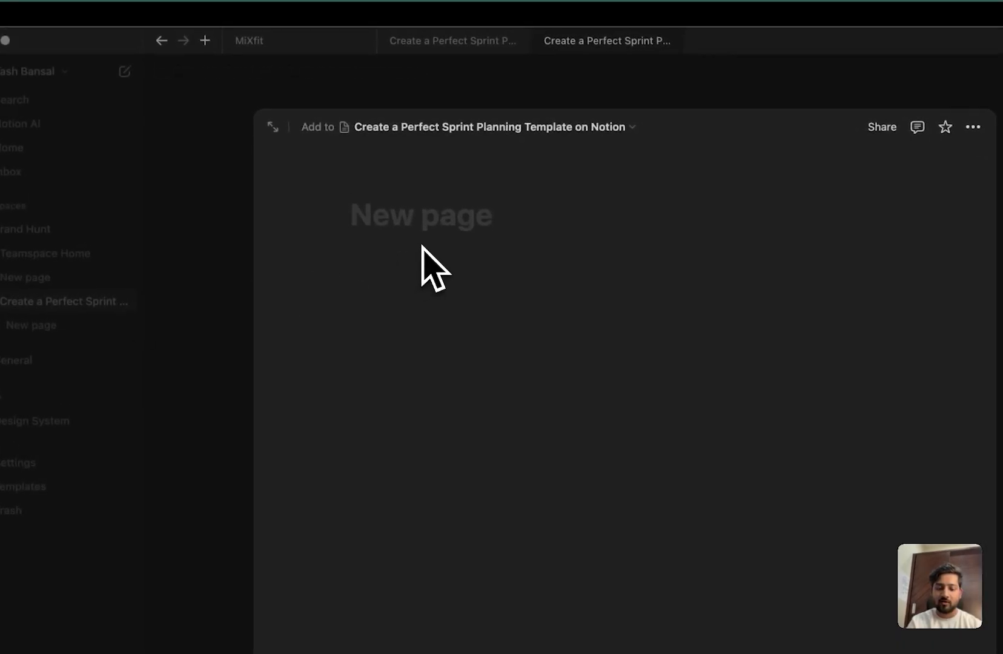
type("User Story")
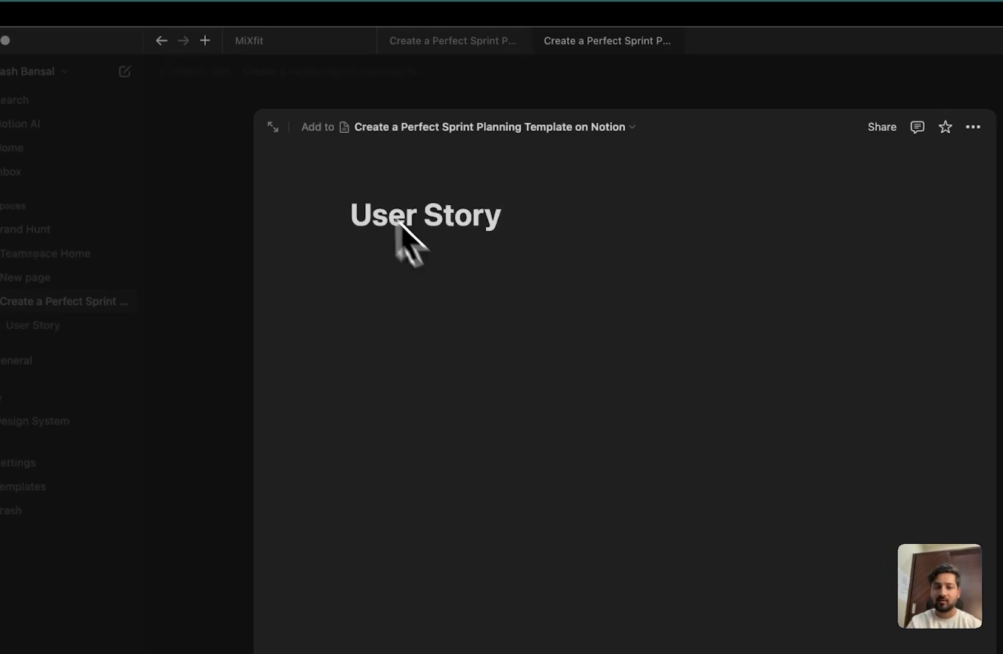
left_click(274, 128)
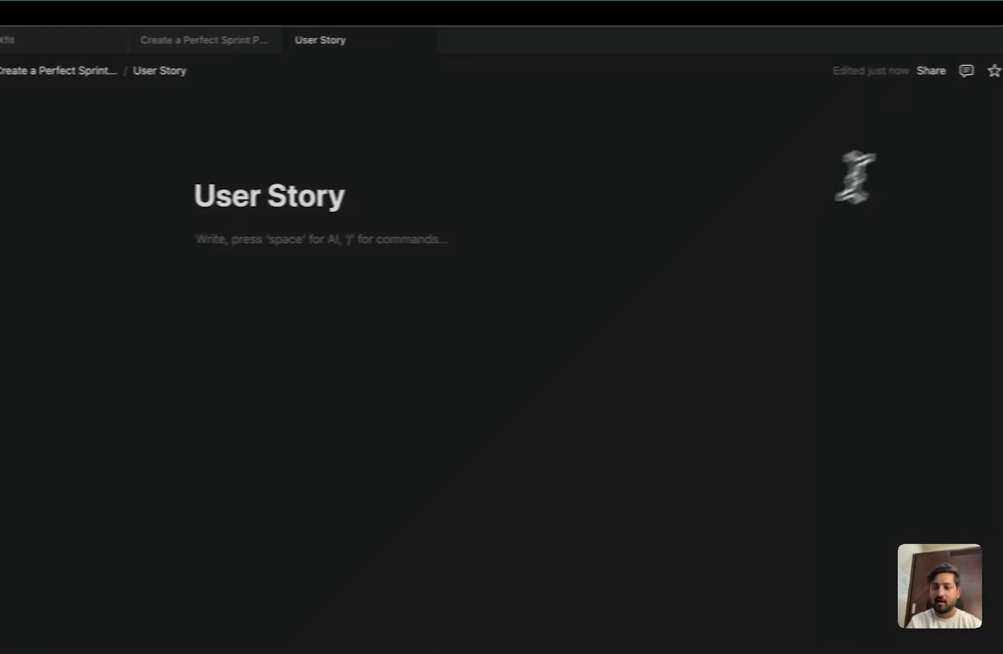
Set the User Story page to full width and place the cursor in its empty body.
left_click(987, 71)
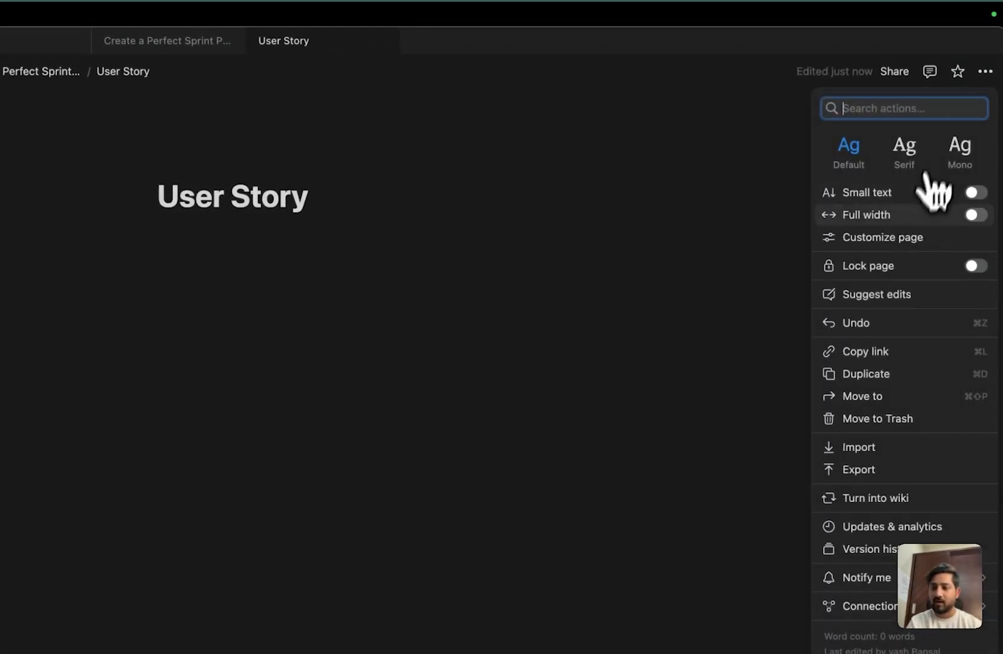
left_click(972, 215)
left_click(150, 232)
left_click(118, 243)
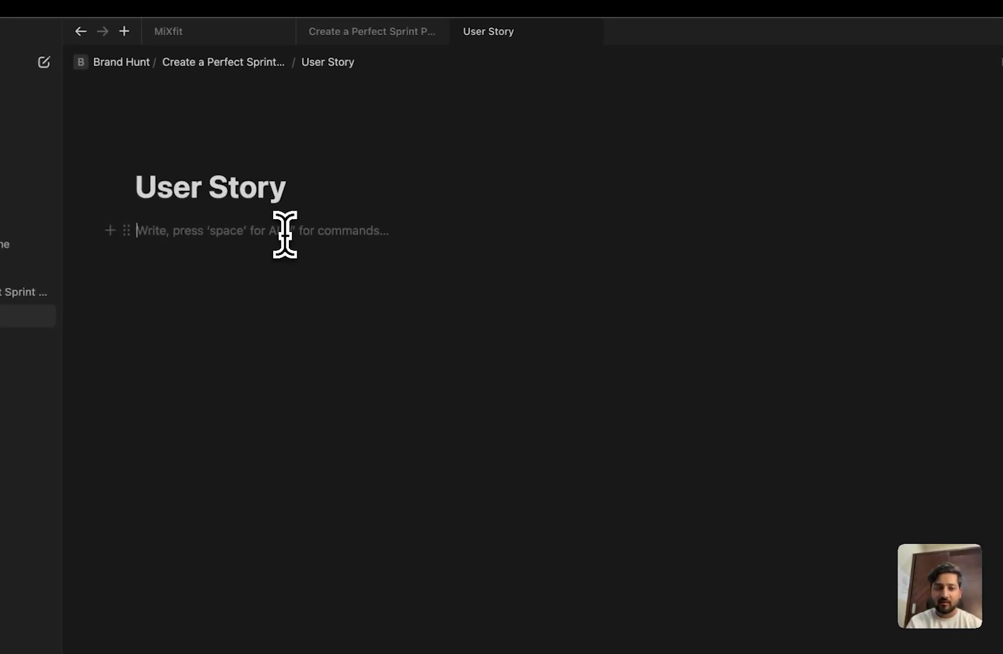
type("/")
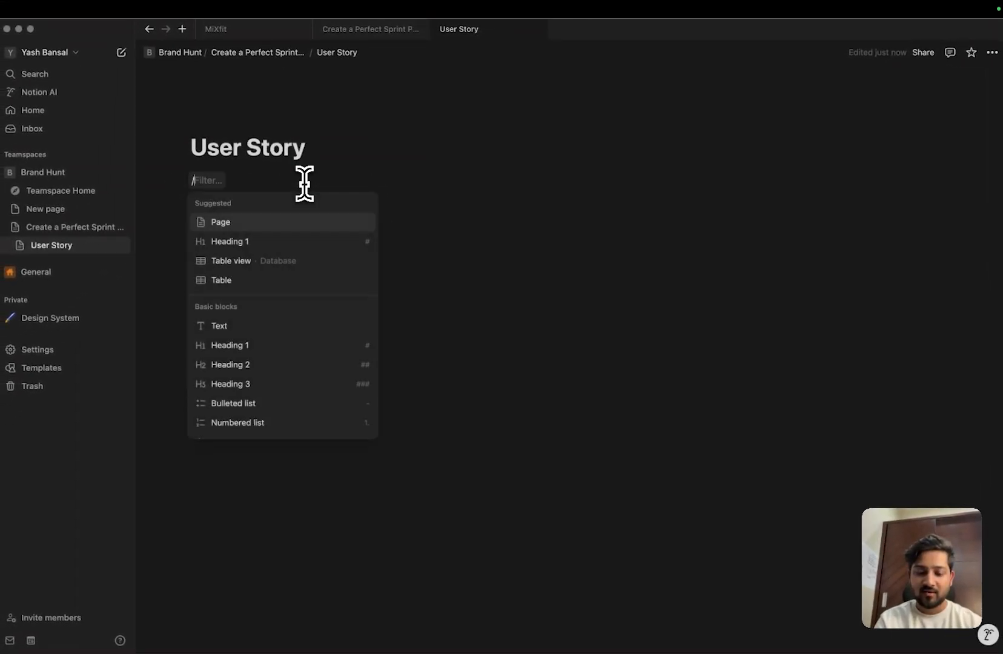
type("table")
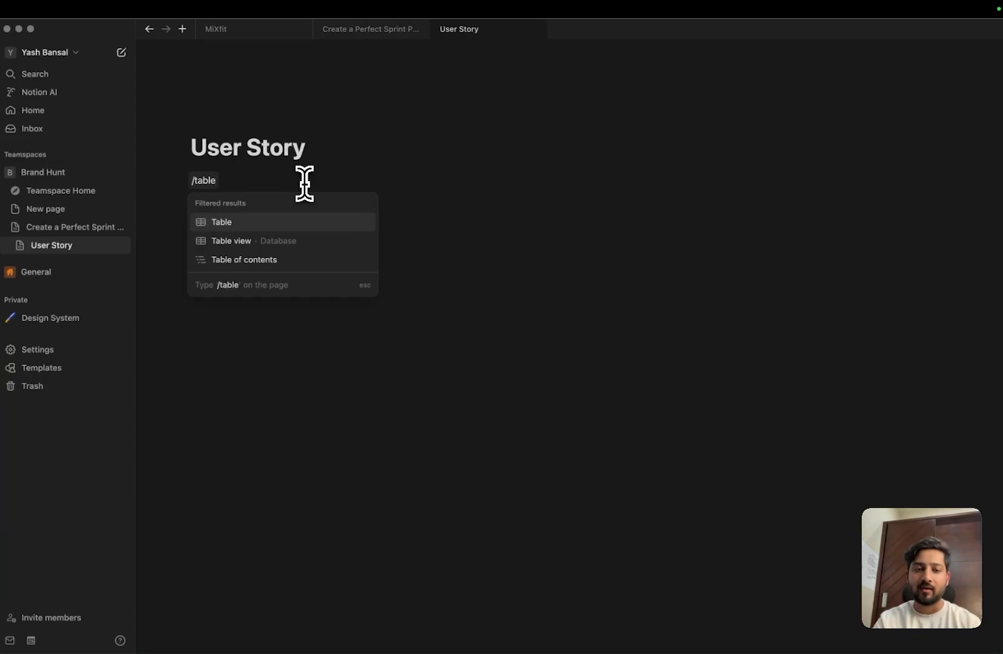
left_click(227, 224)
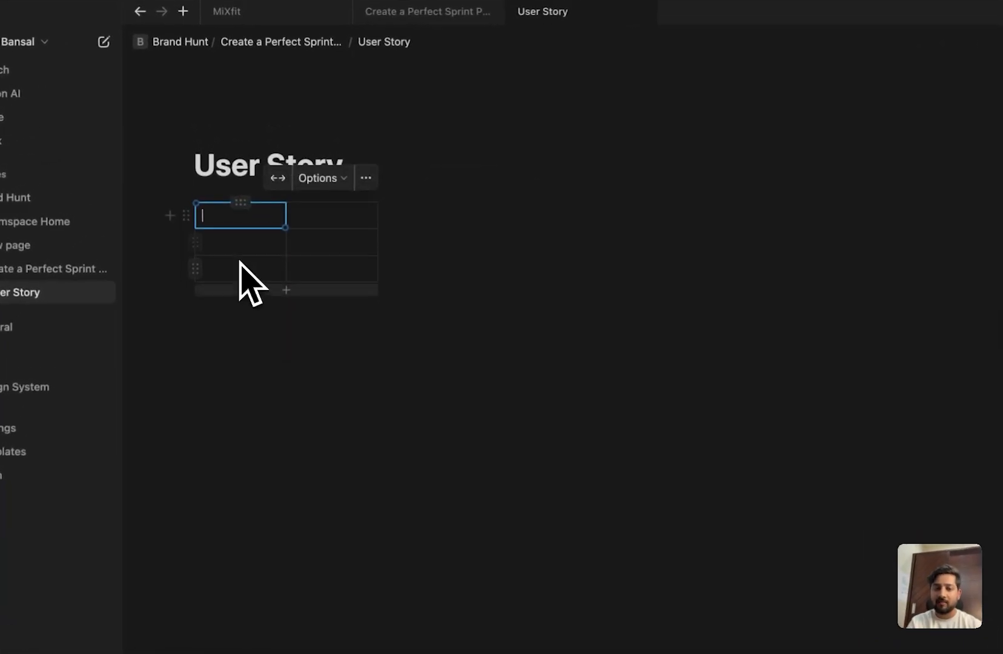
left_click_drag(164, 212, 399, 296)
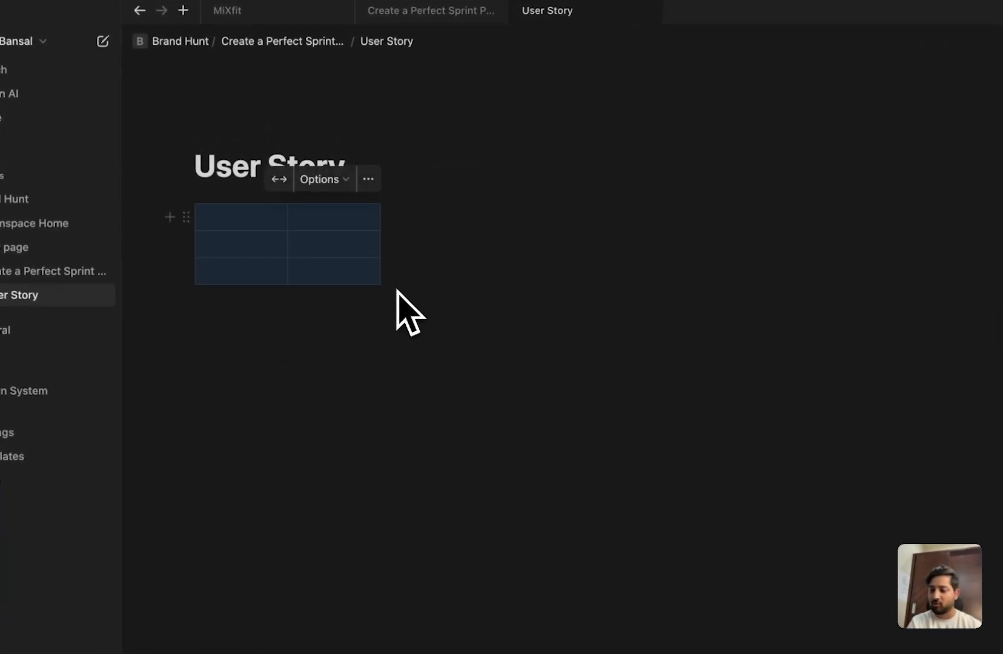
key("BackSpace")
Insert a table view database in the User Story page body and title it User Story.
type("/table")
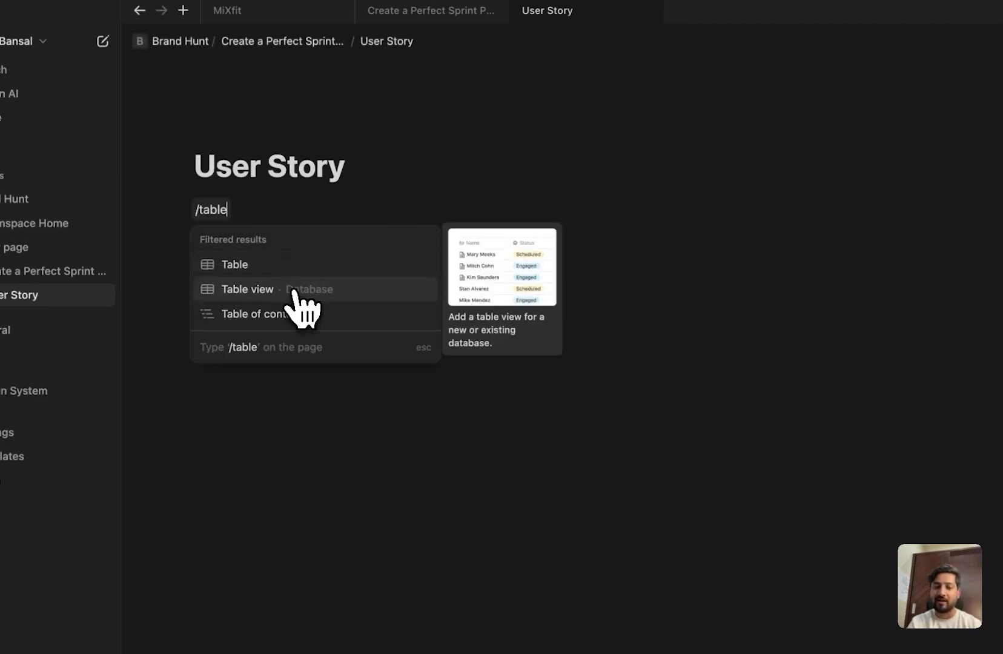
left_click(297, 307)
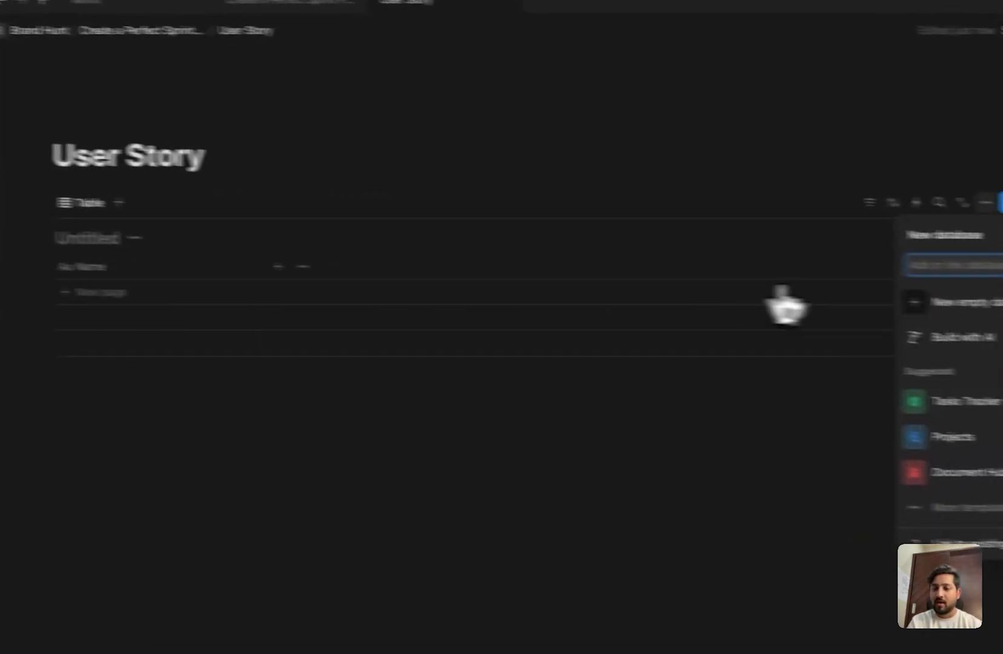
type("User St")
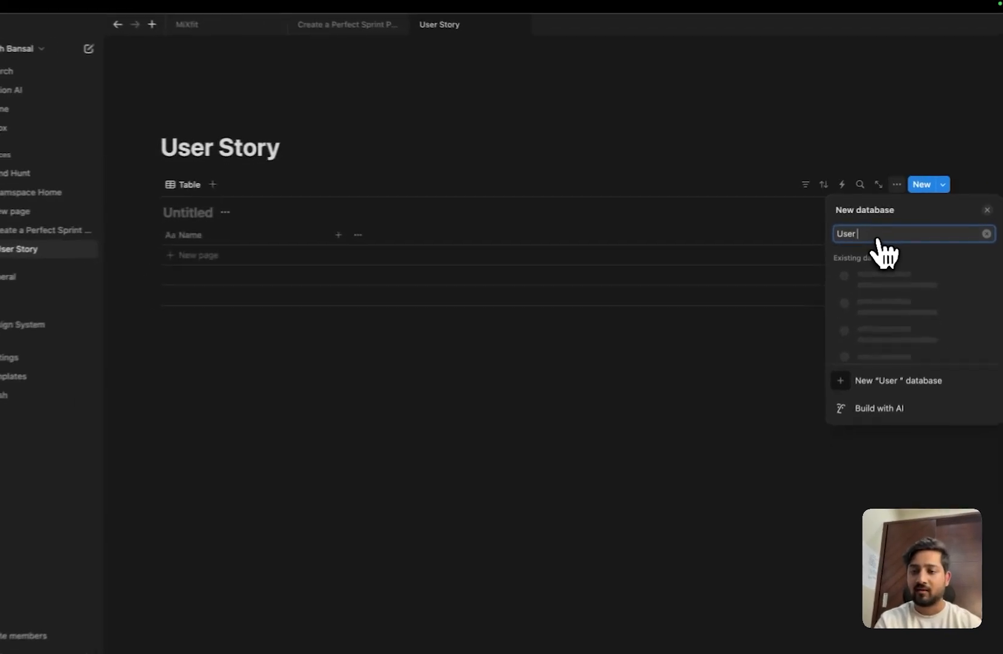
type("ory")
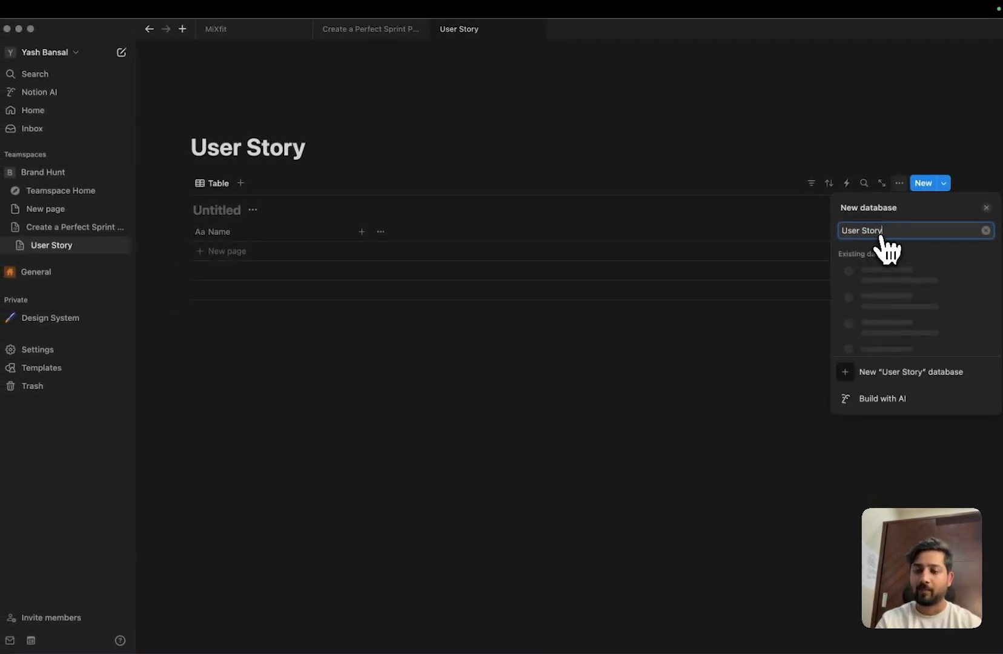
left_click(606, 357)
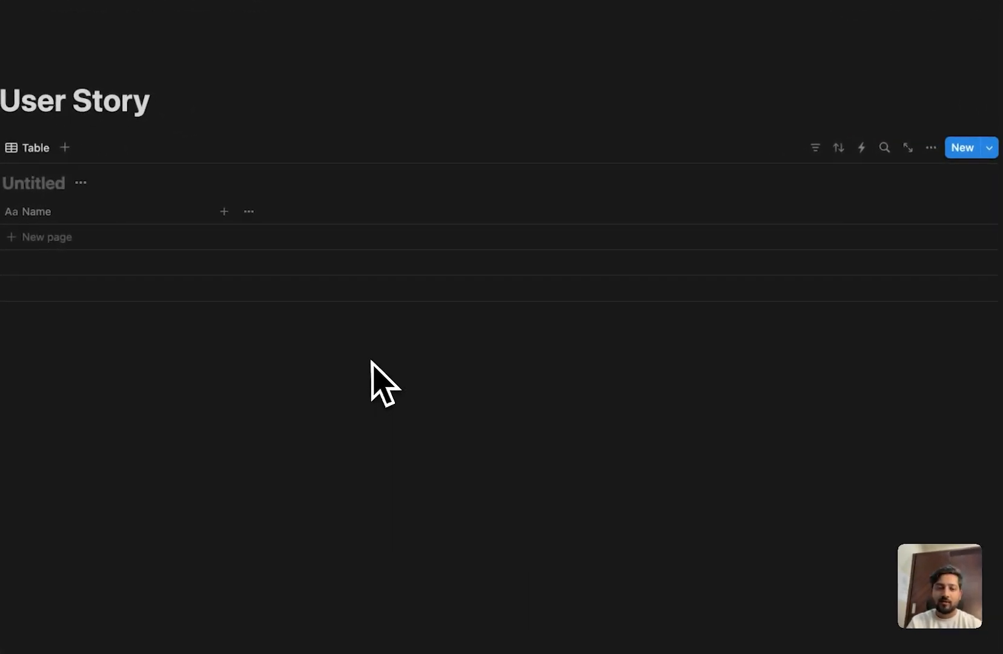
left_click(38, 184)
type("User Story")
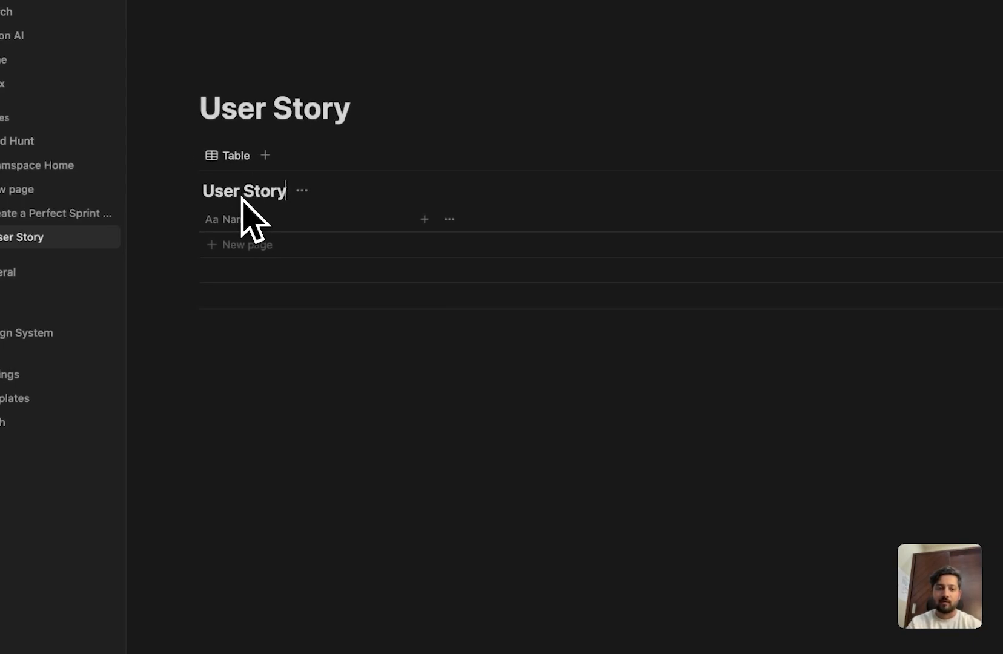
left_click(321, 364)
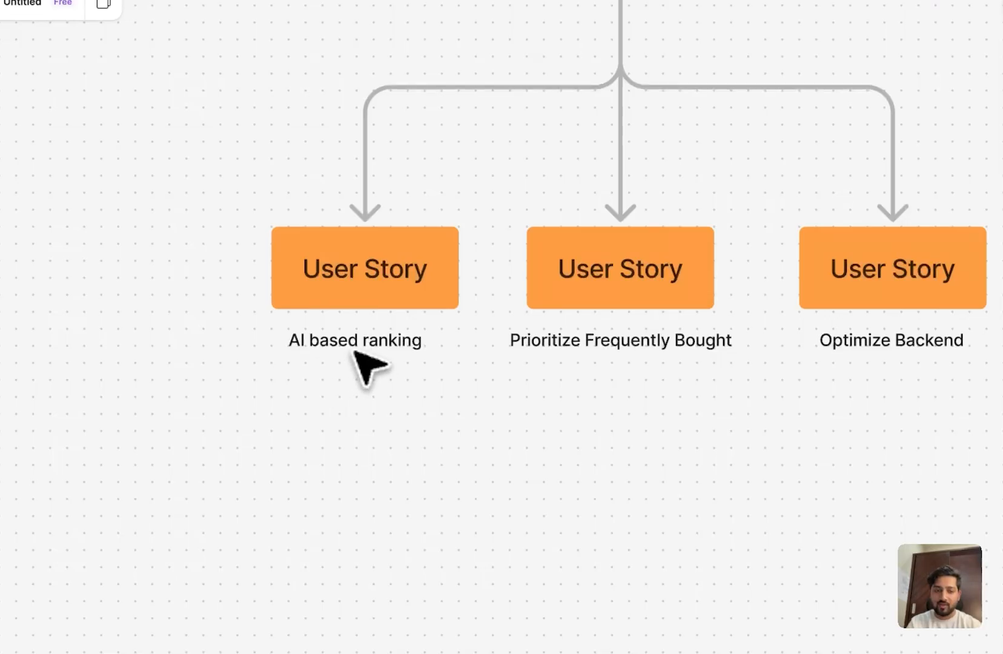
Check the first user story's label in the FigJam diagram and add it to the Notion database as an entry named Ai Based Ranking.
left_click(353, 355)
left_click(370, 419)
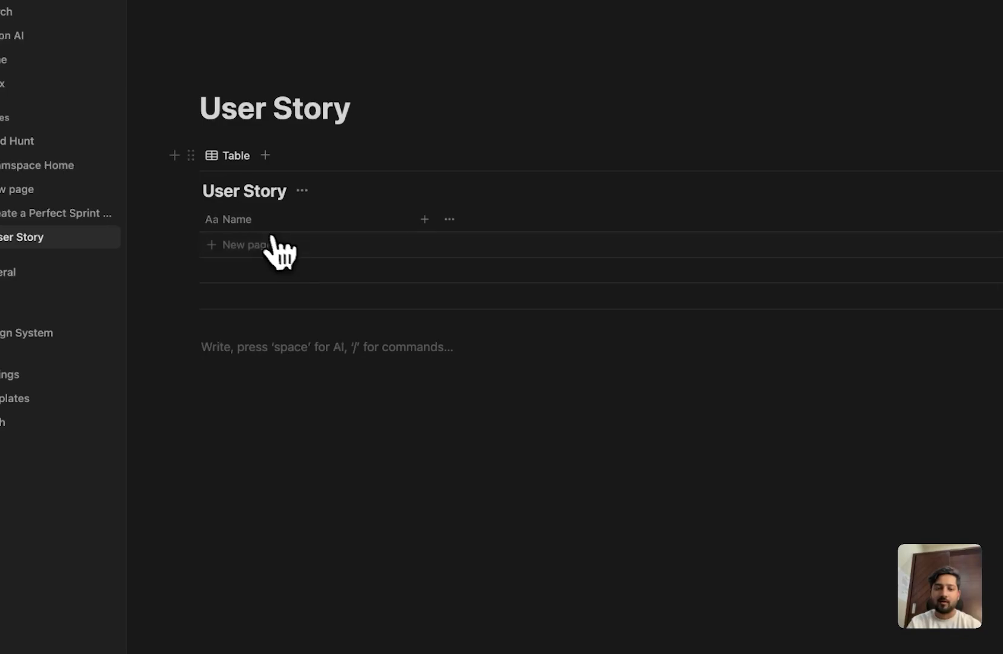
left_click(261, 245)
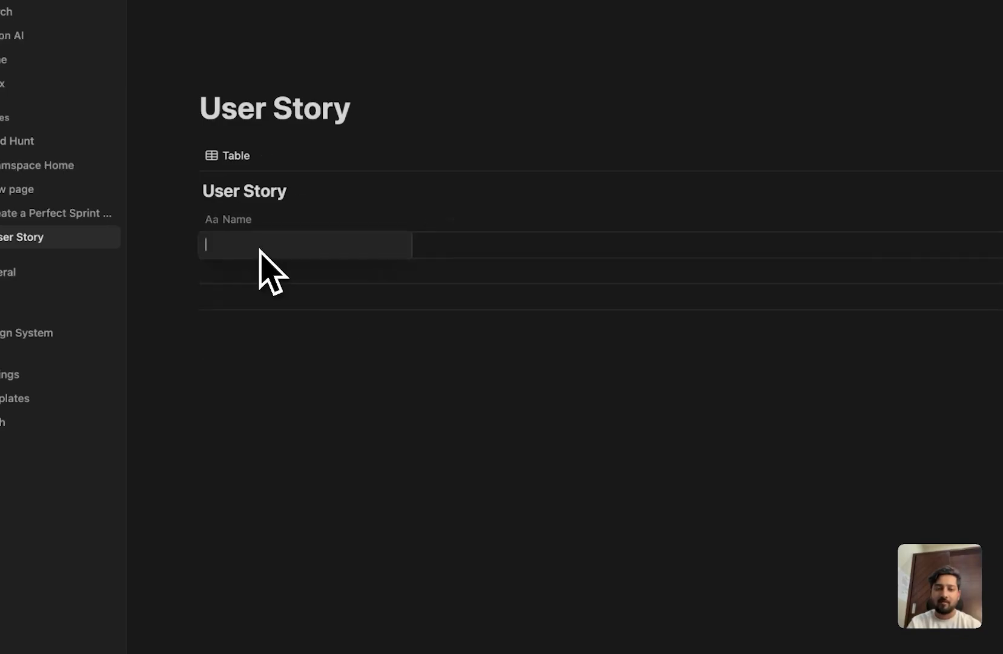
type("Ai Bas")
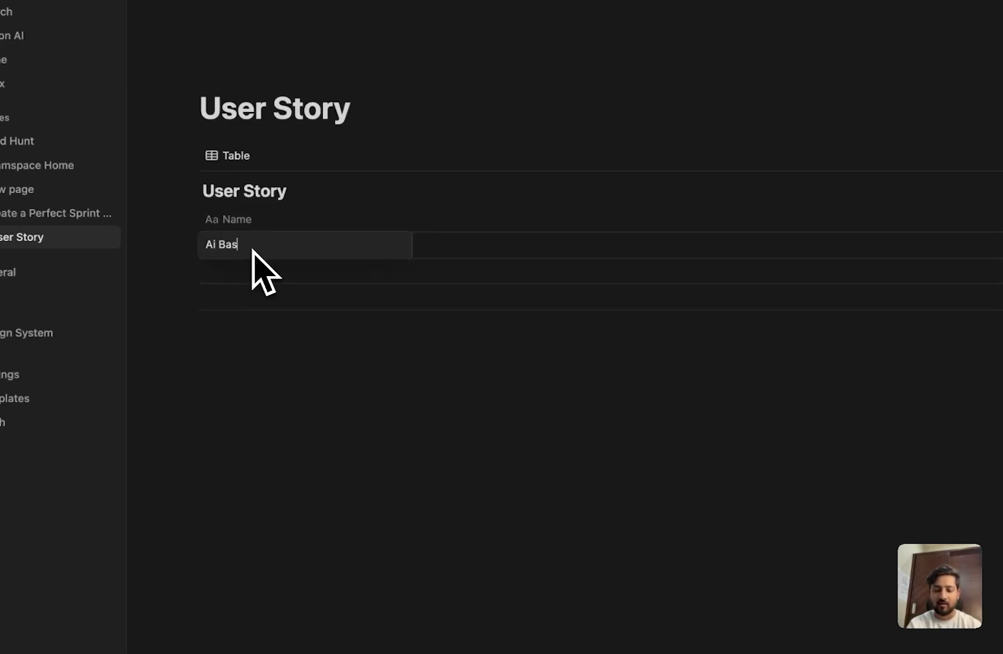
type("ed")
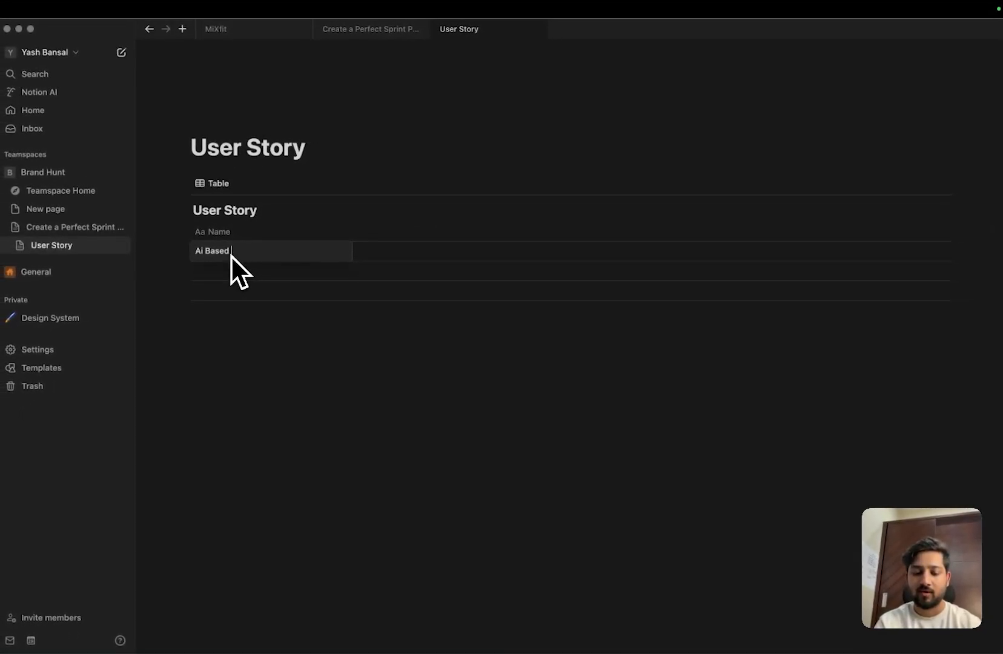
type(" Ranking")
key("Return")
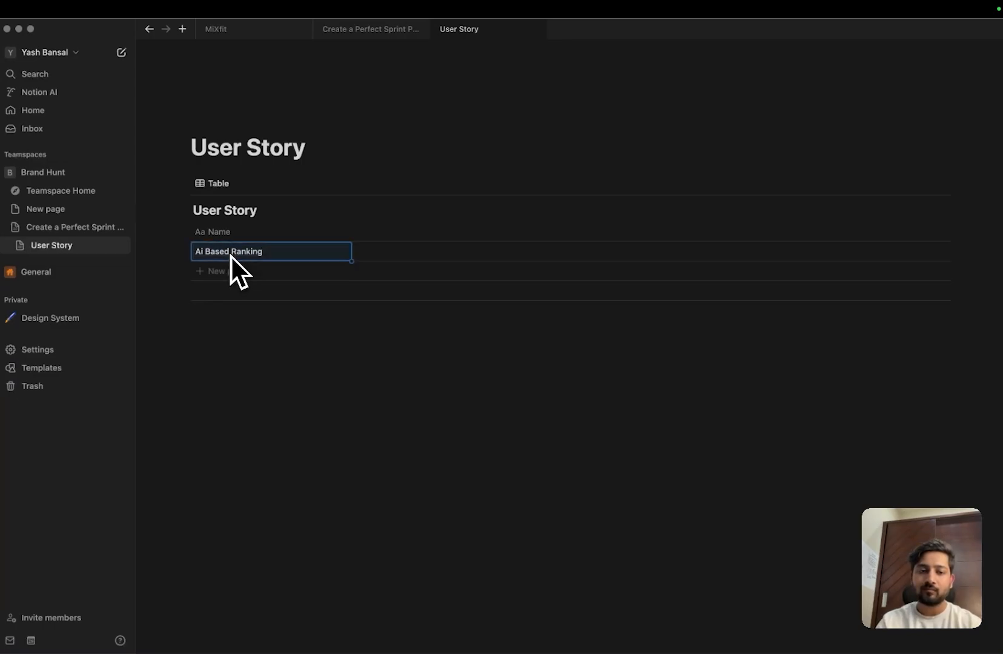
left_click(308, 370)
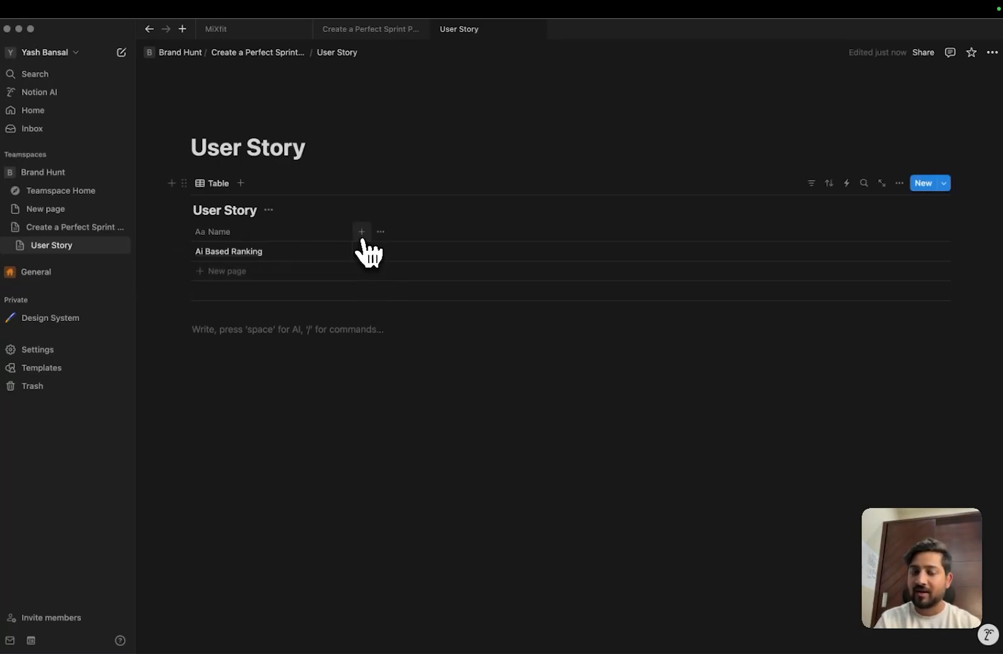
Add a Person property named Assigned to to the User Story database.
left_click(362, 236)
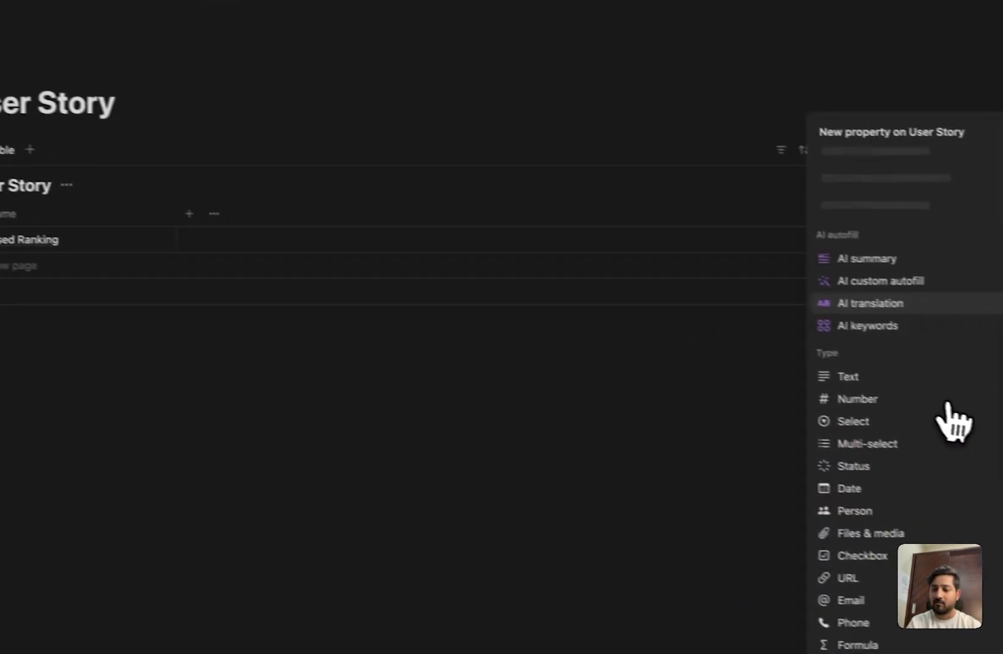
type("per")
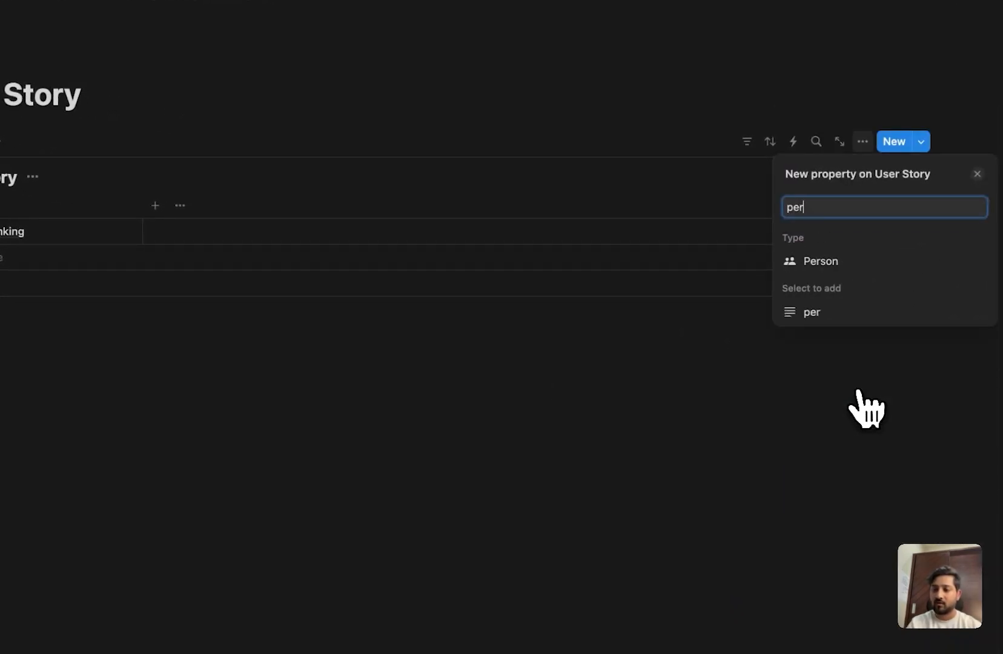
left_click(831, 276)
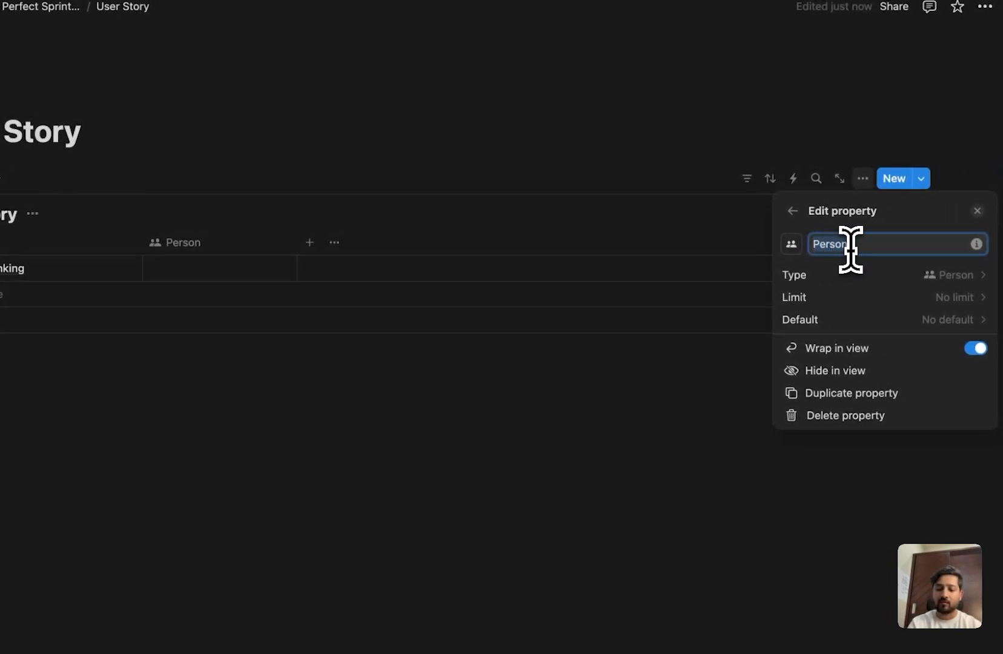
type("Assignee")
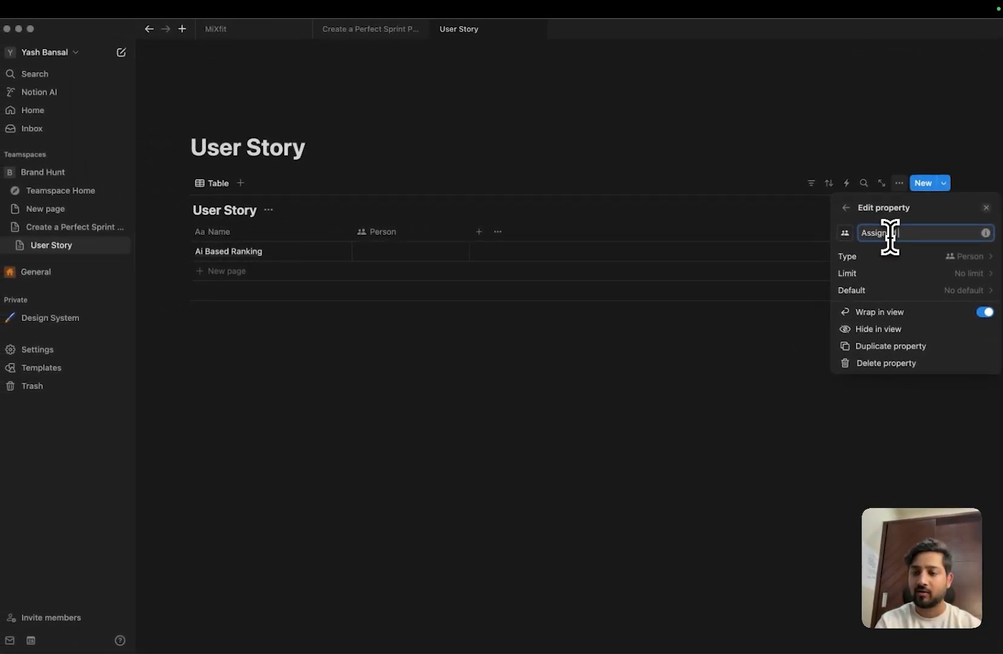
left_click(689, 340)
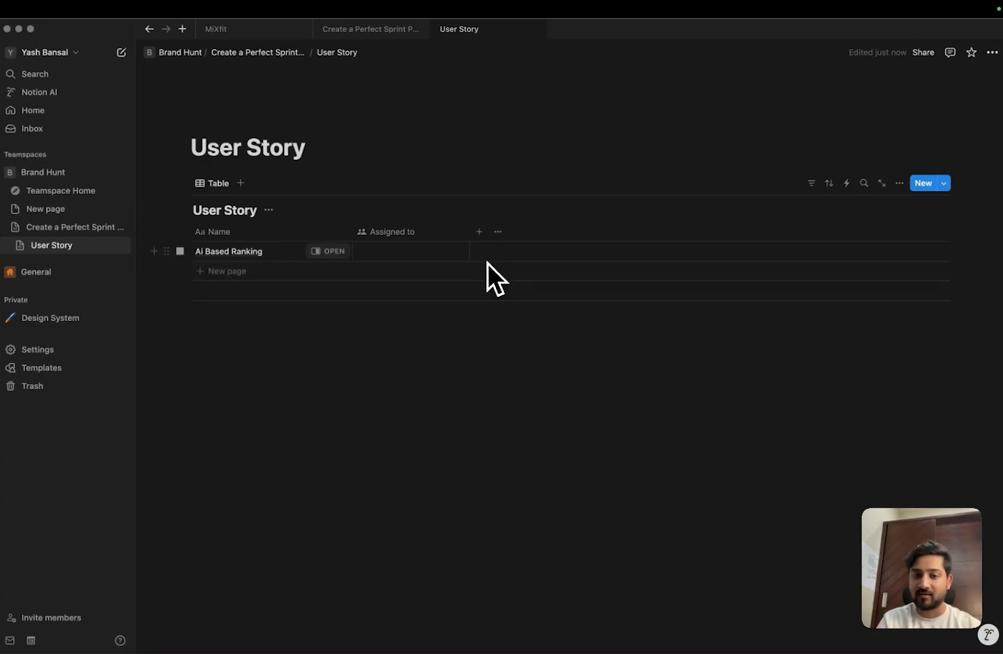
Add a Select property named Status to the User Story database.
left_click(479, 232)
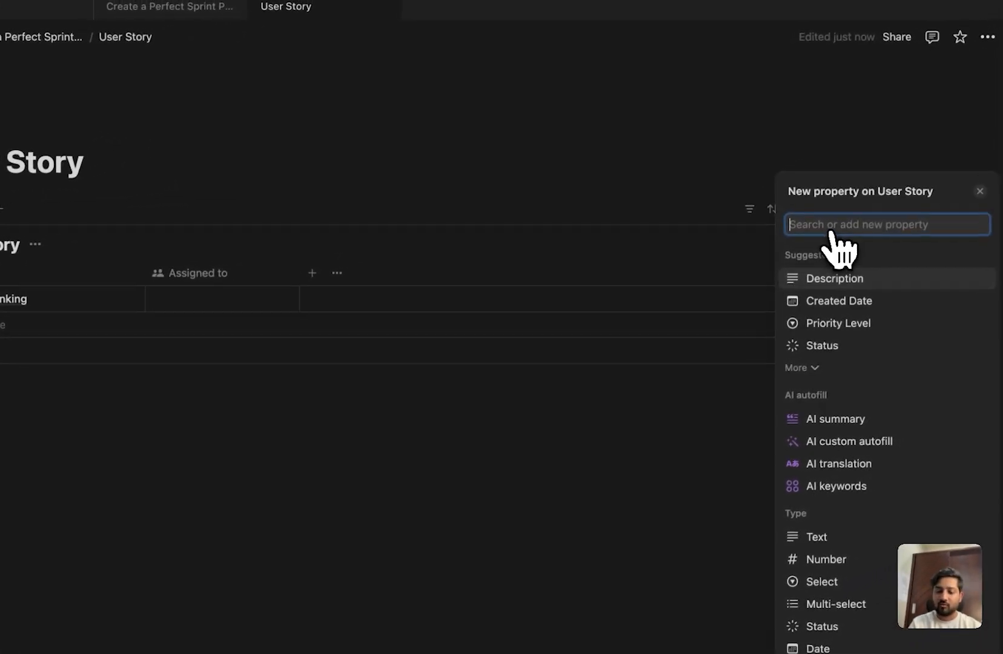
type("sele")
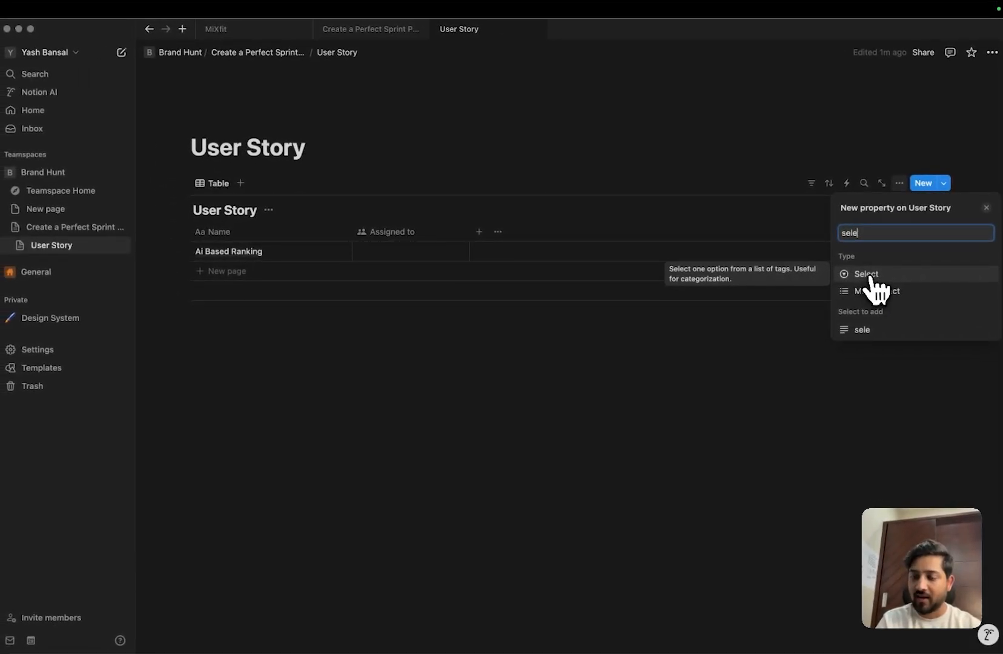
left_click(868, 275)
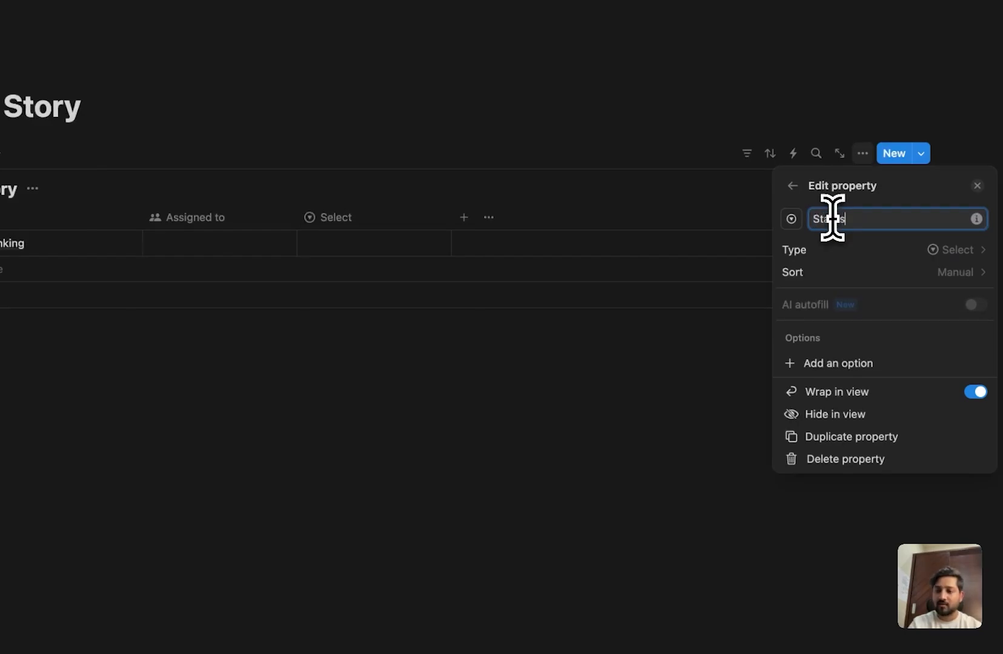
type("Status")
Add the options Urgent, Assigned, In Progress, Hold and Completed to the Status property.
left_click(826, 363)
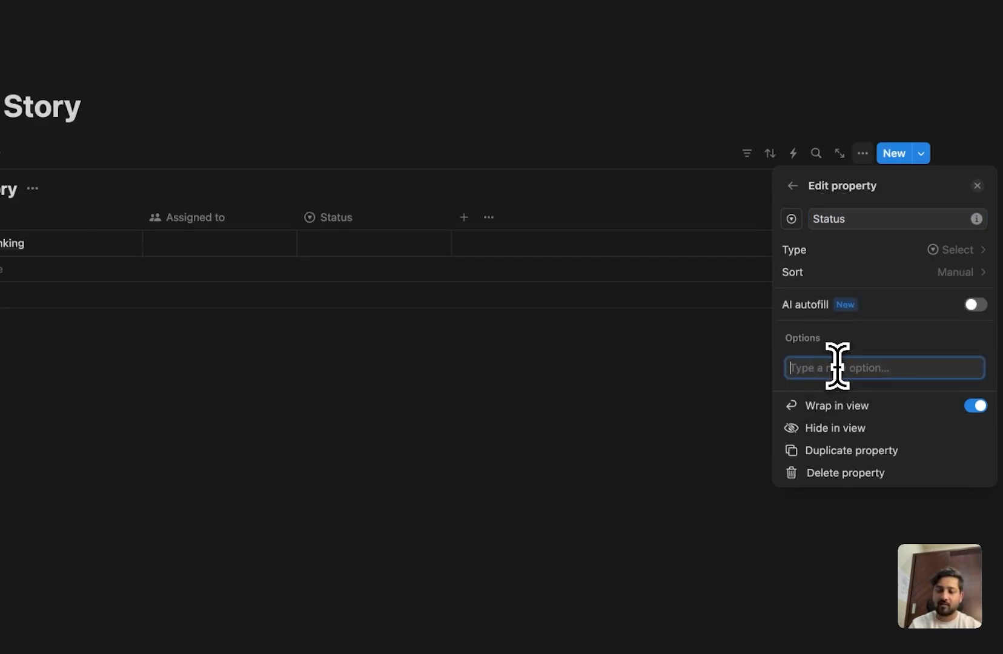
type("Urgent")
key("Return")
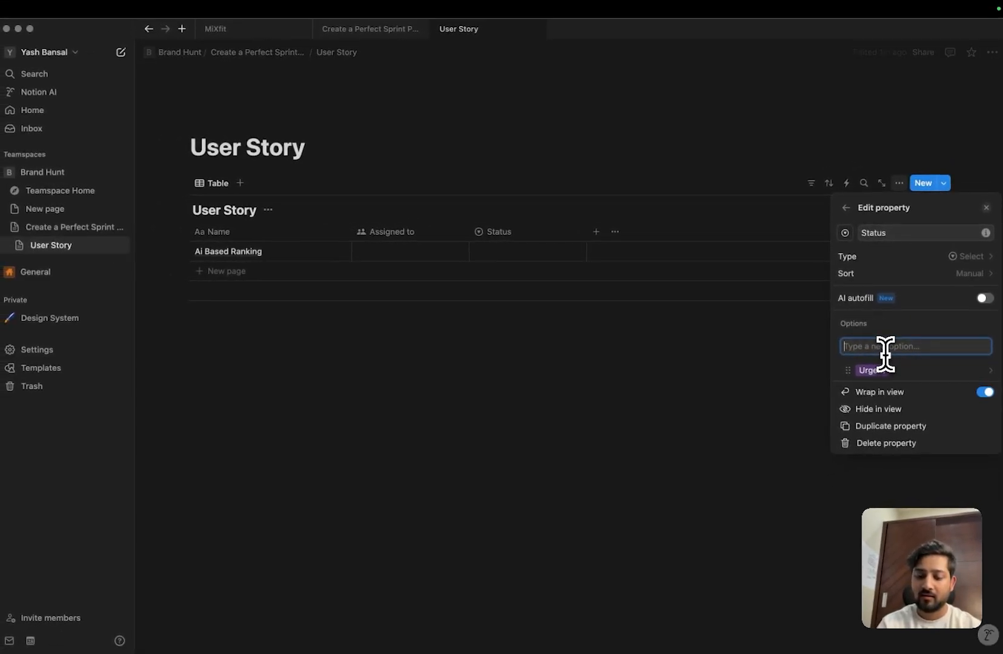
type("A")
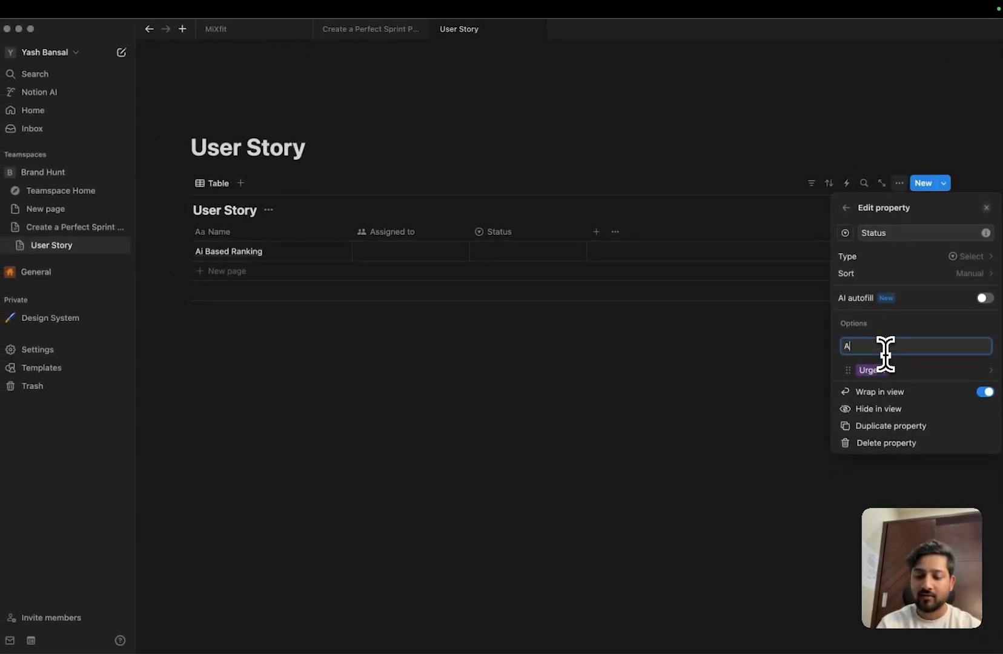
type("ssigned")
key("Return")
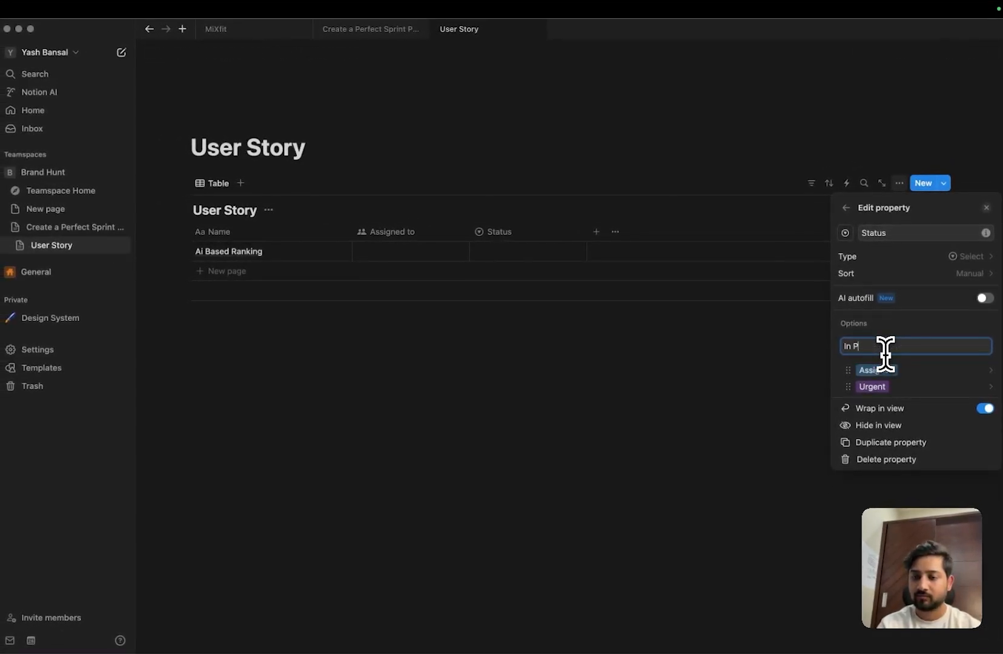
key("Return")
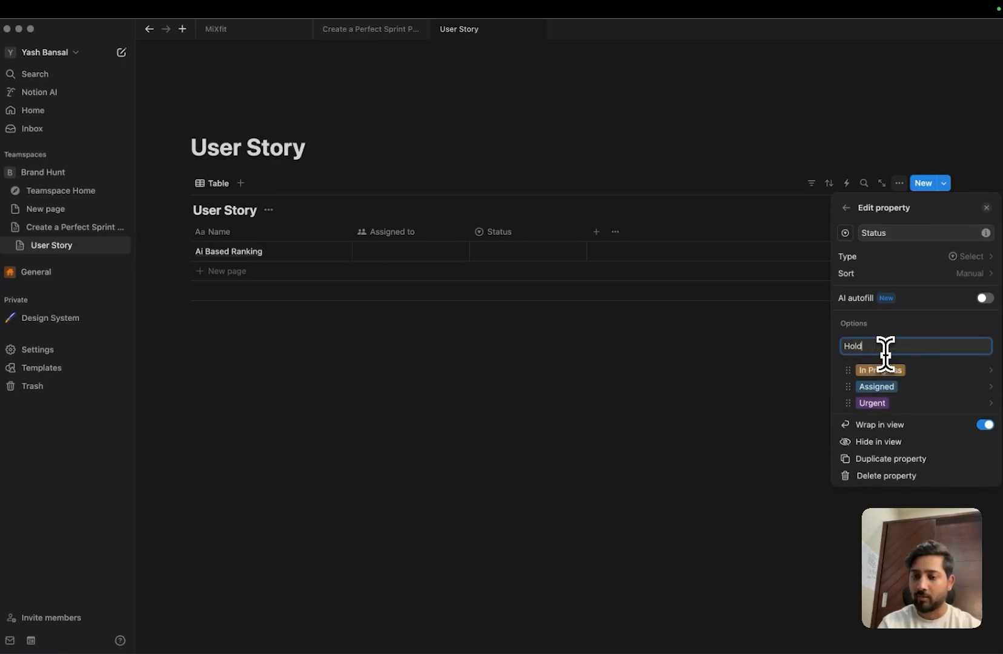
key("Return")
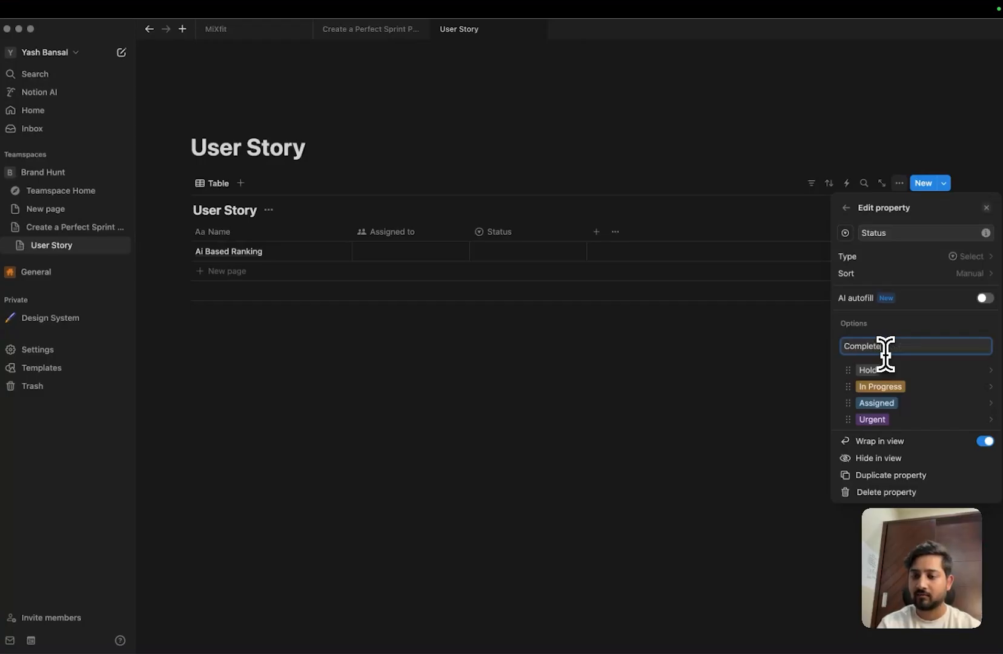
key("Return")
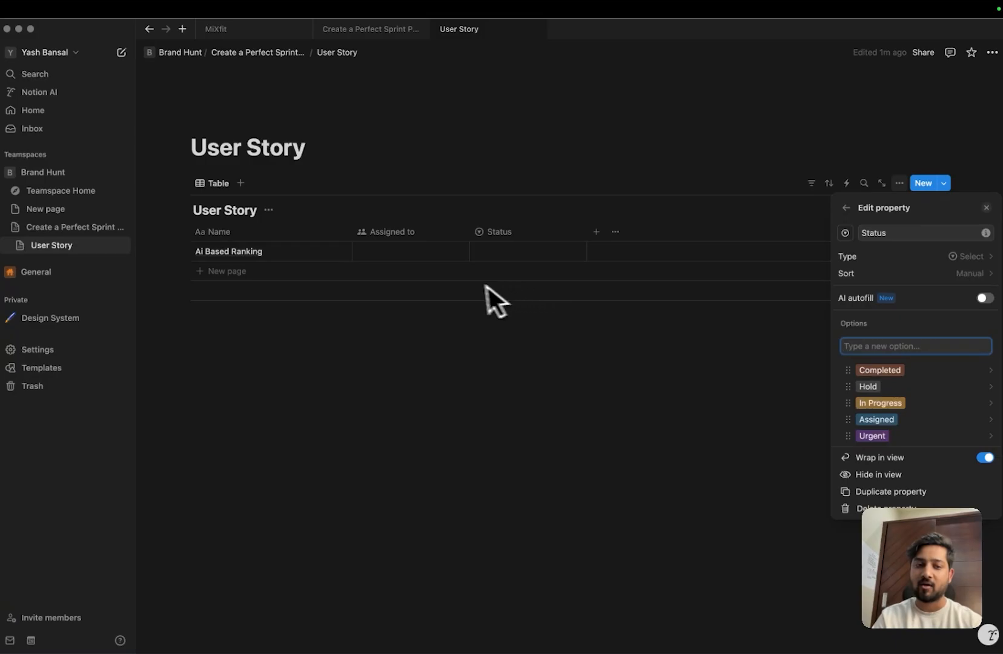
left_click(499, 334)
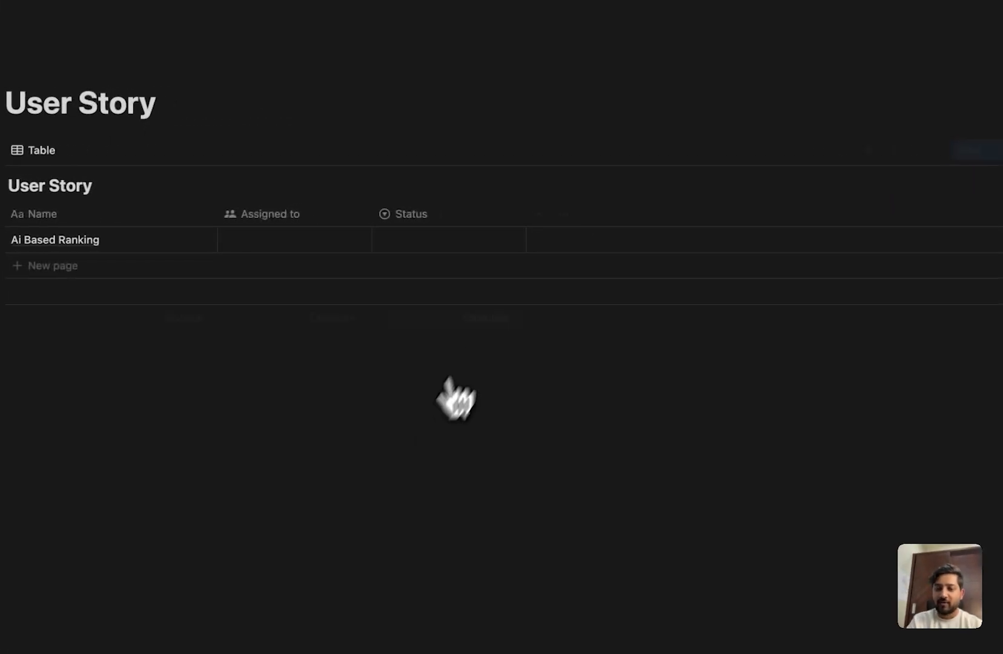
Add a Date property named Deadline to the User Story database.
left_click(539, 214)
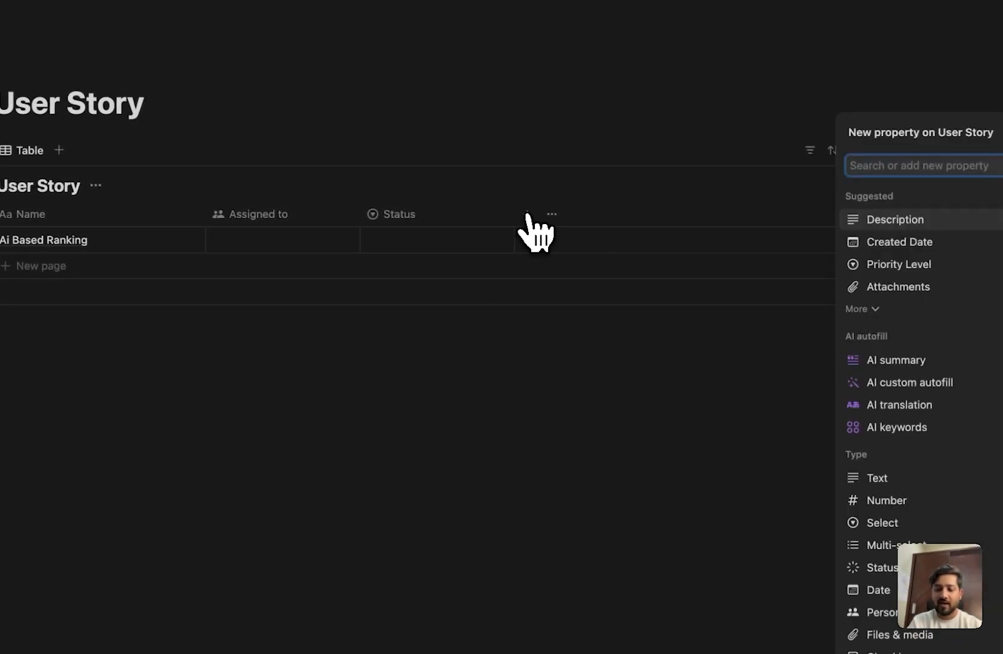
type("rel")
key("BackSpace")
key("BackSpace")
key("BackSpace")
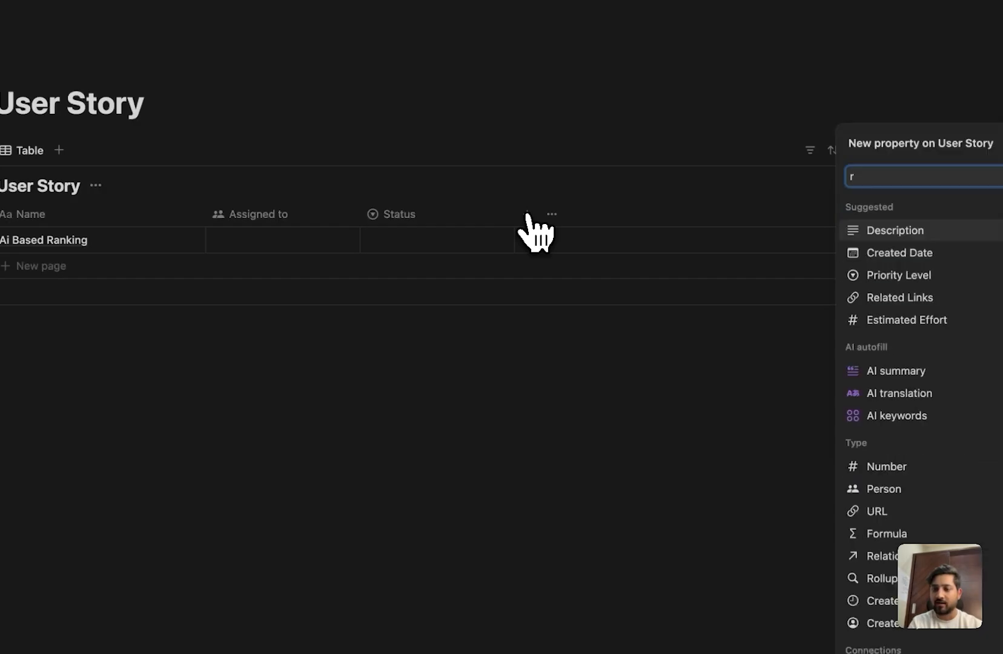
type("date")
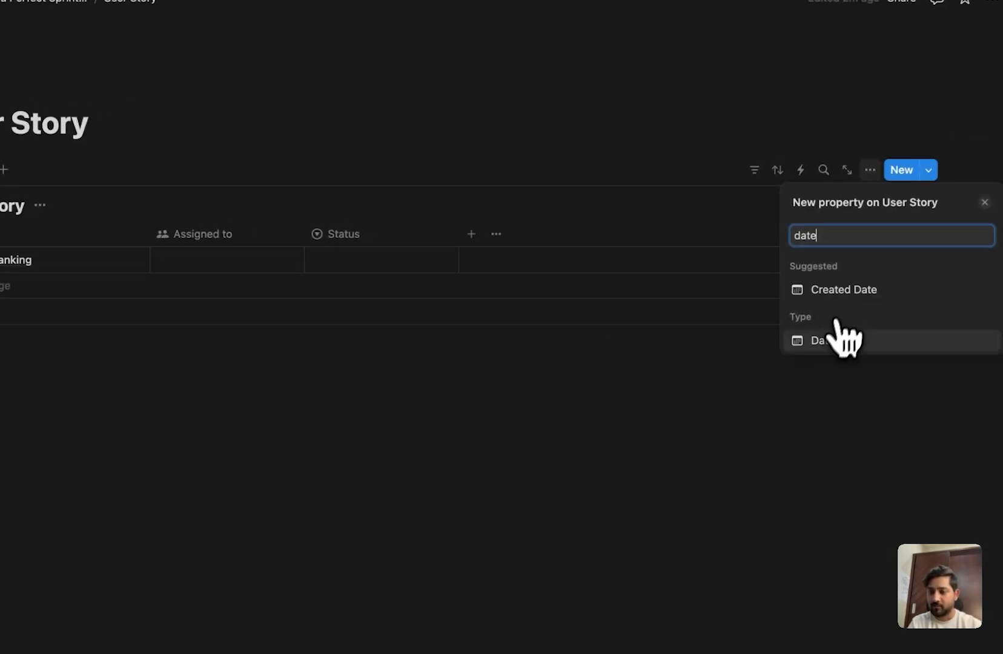
left_click(903, 320)
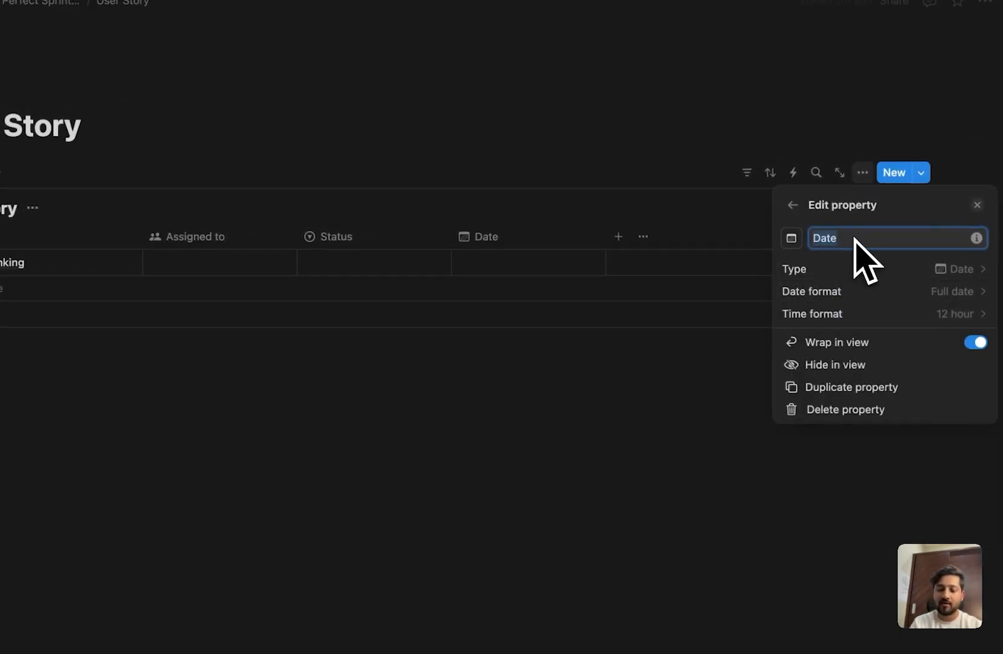
type("Completed")
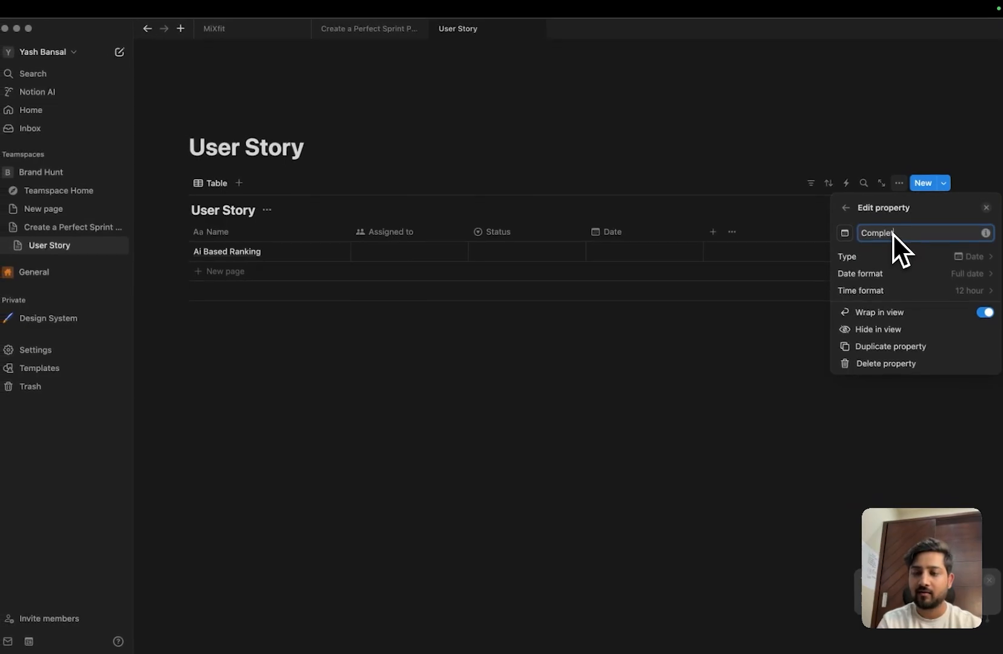
type(" D")
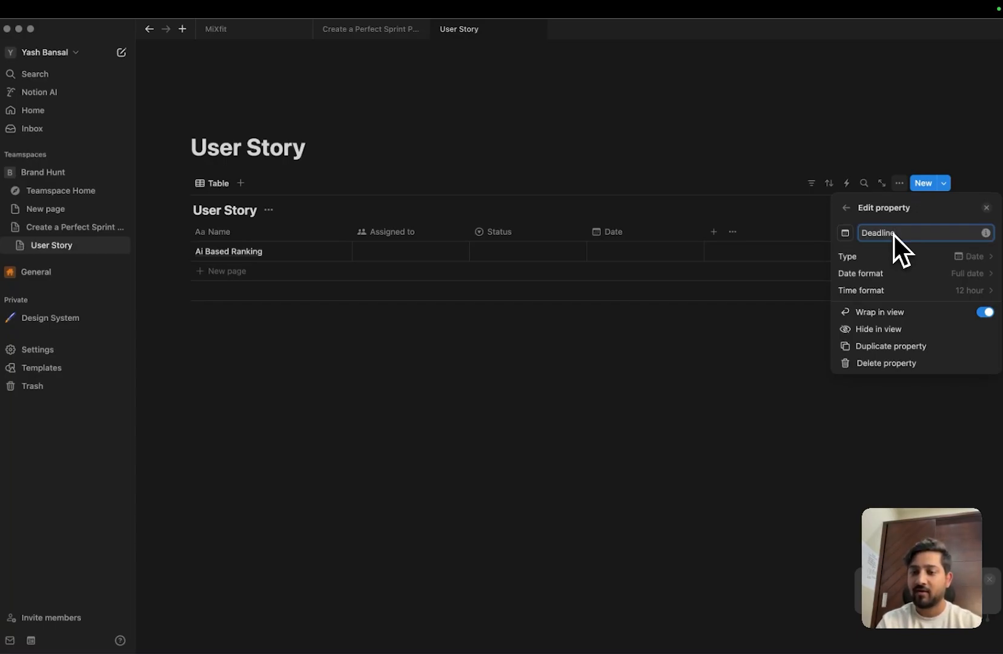
left_click(679, 393)
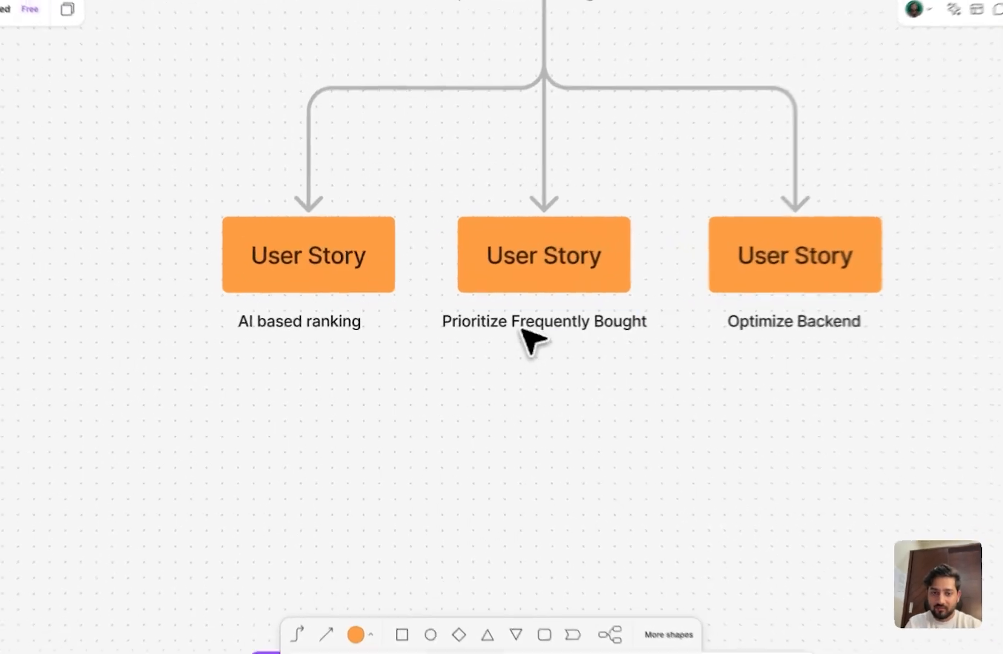
Copy the second and third user story labels from the FigJam diagram into new Notion database entries, Prioritize Frequently Bought and Optimize Backend.
double_click(536, 324)
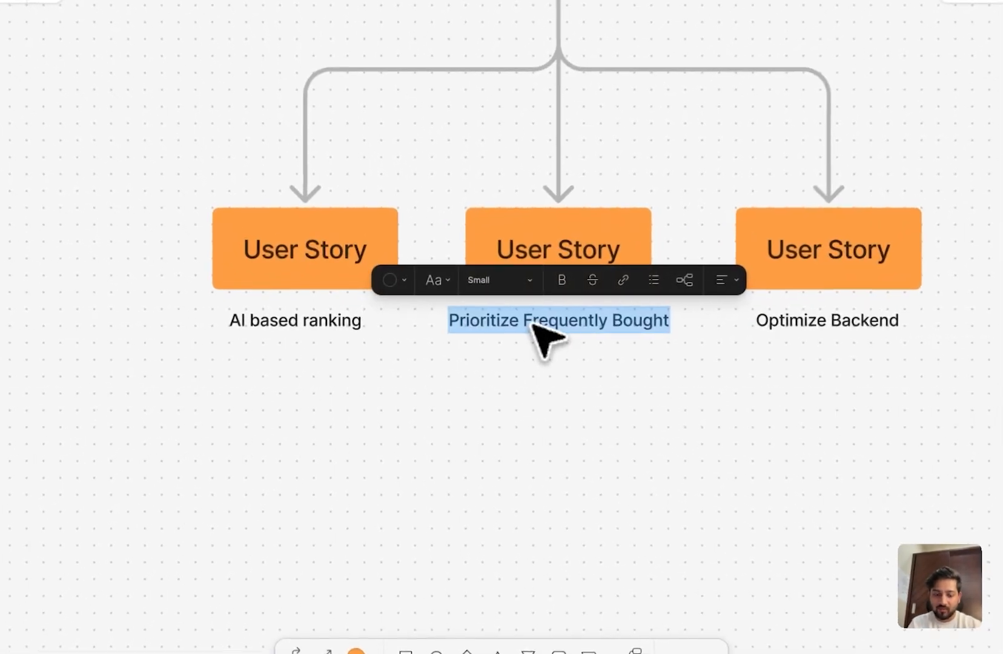
key("Escape")
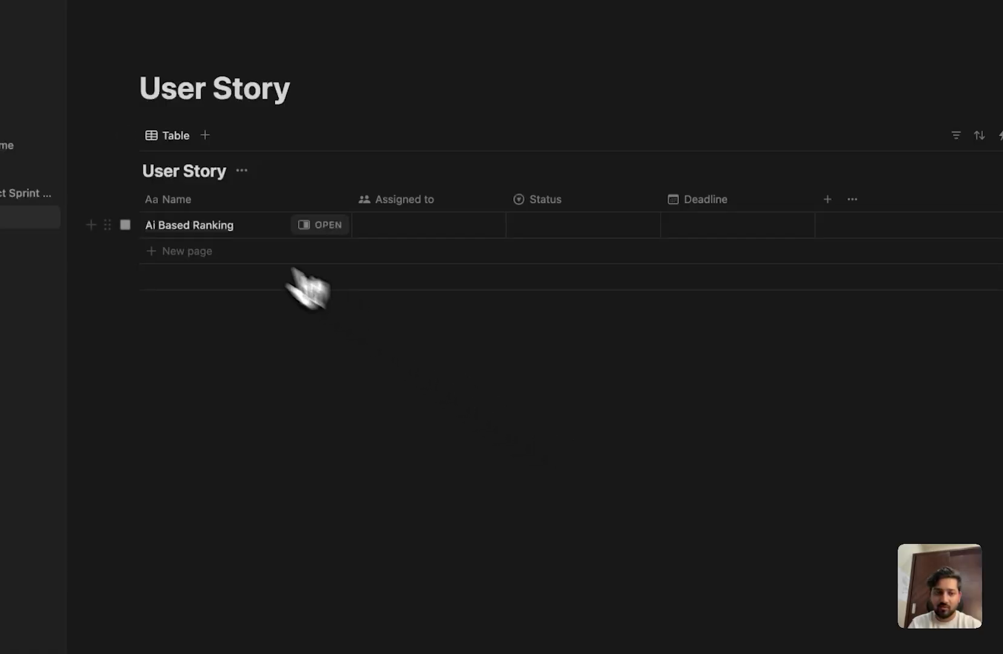
left_click(206, 251)
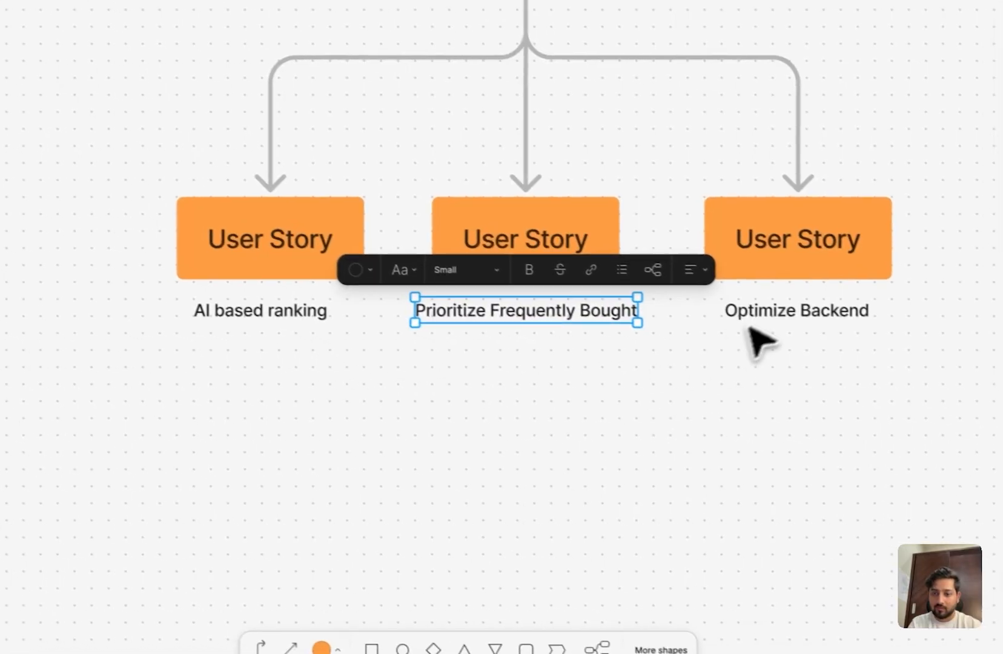
double_click(758, 308)
key("ctrl+c")
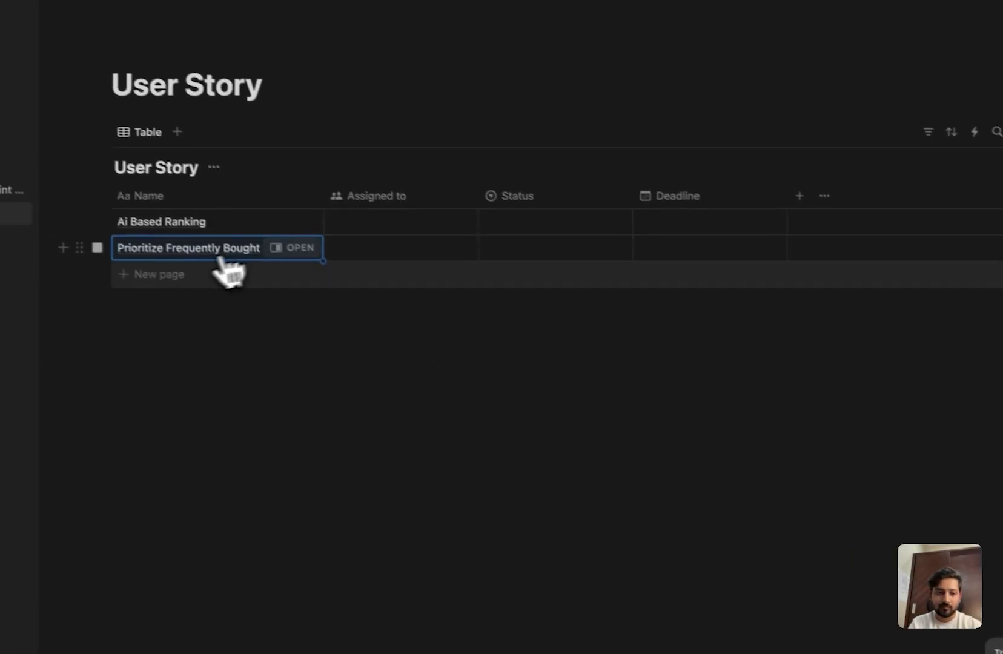
left_click(155, 267)
key("ctrl+v")
key("Escape")
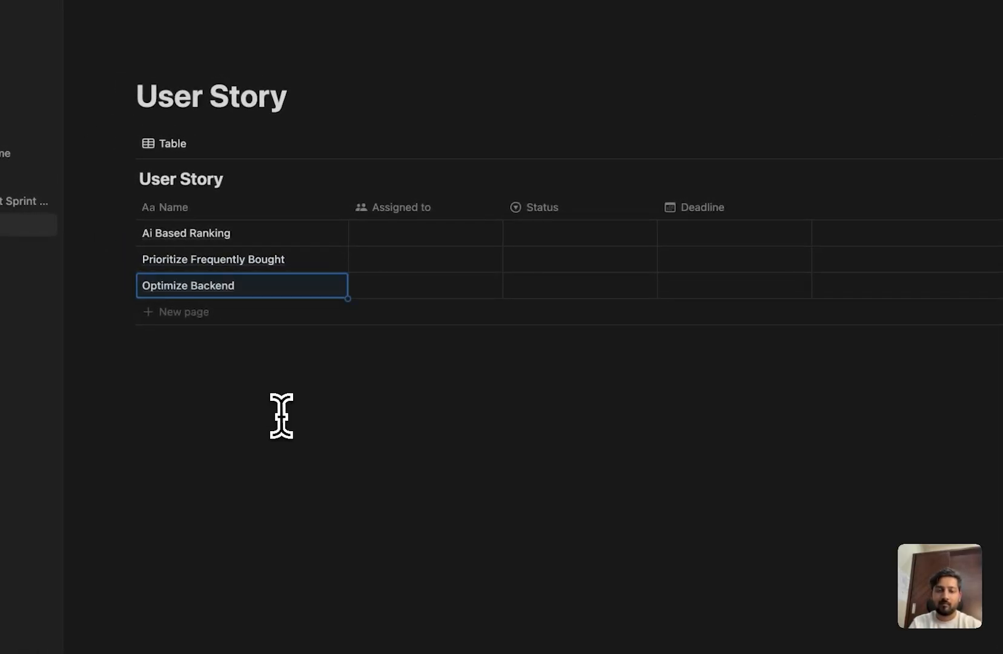
left_click(281, 416)
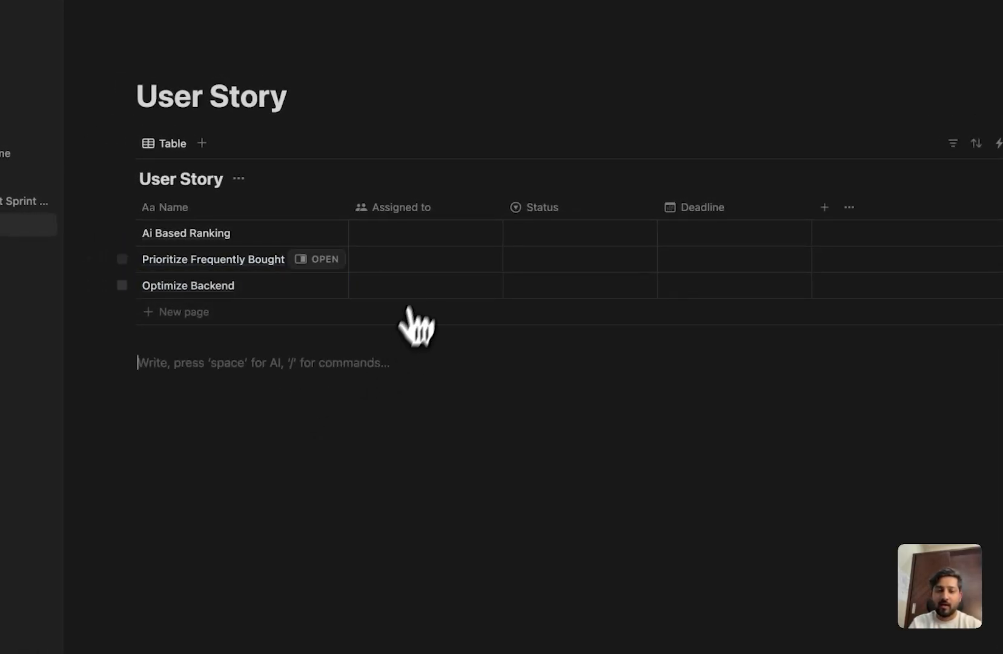
Assign all three user stories to the own account in the Assigned to property.
left_click(402, 238)
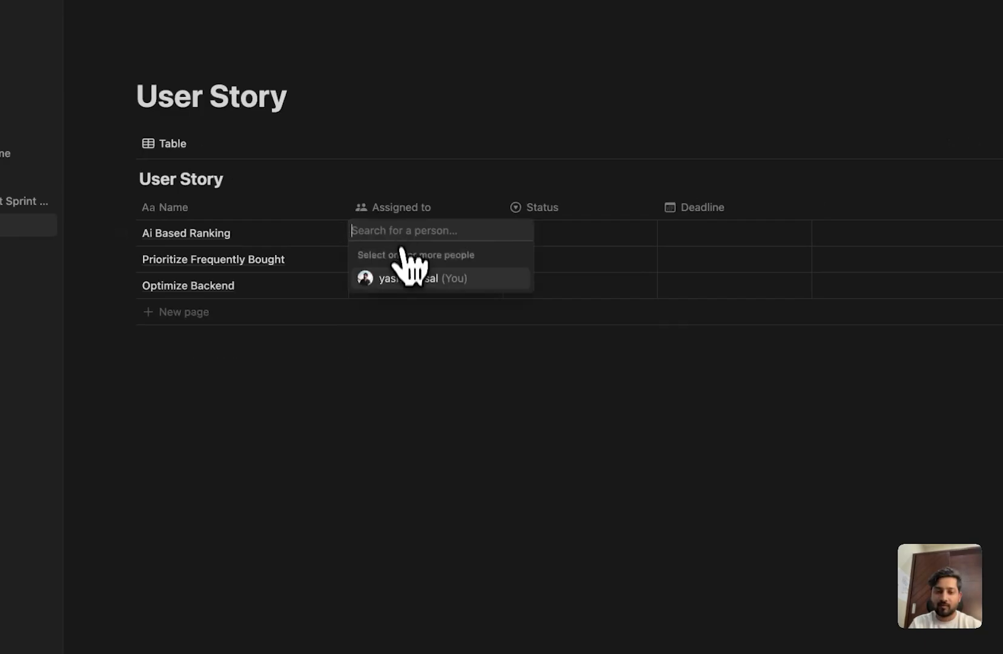
left_click(410, 281)
key("Escape")
left_click(394, 260)
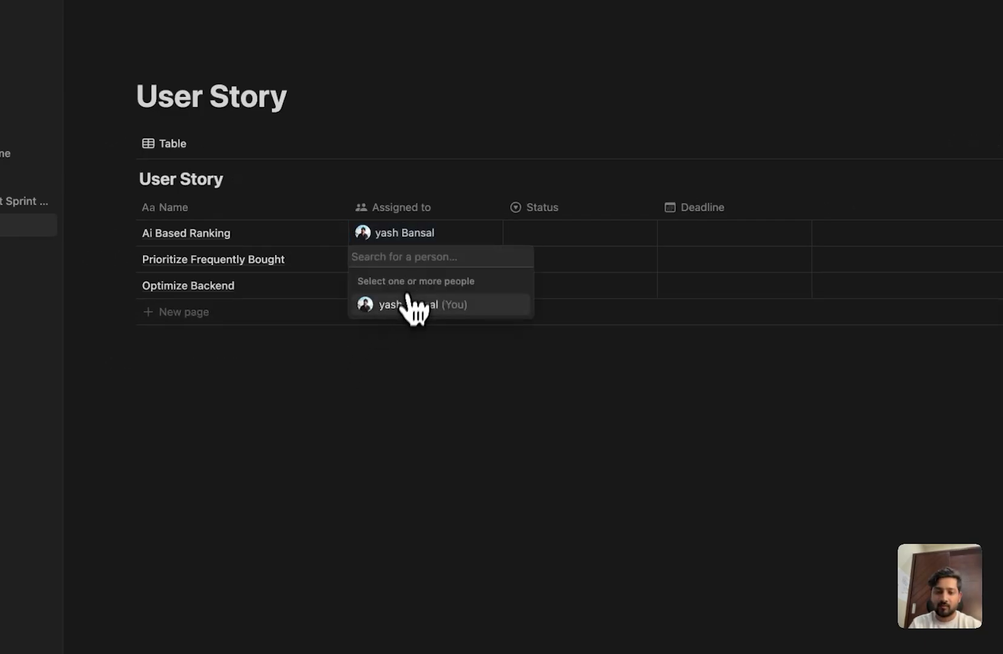
left_click(411, 305)
key("Escape")
left_click(398, 287)
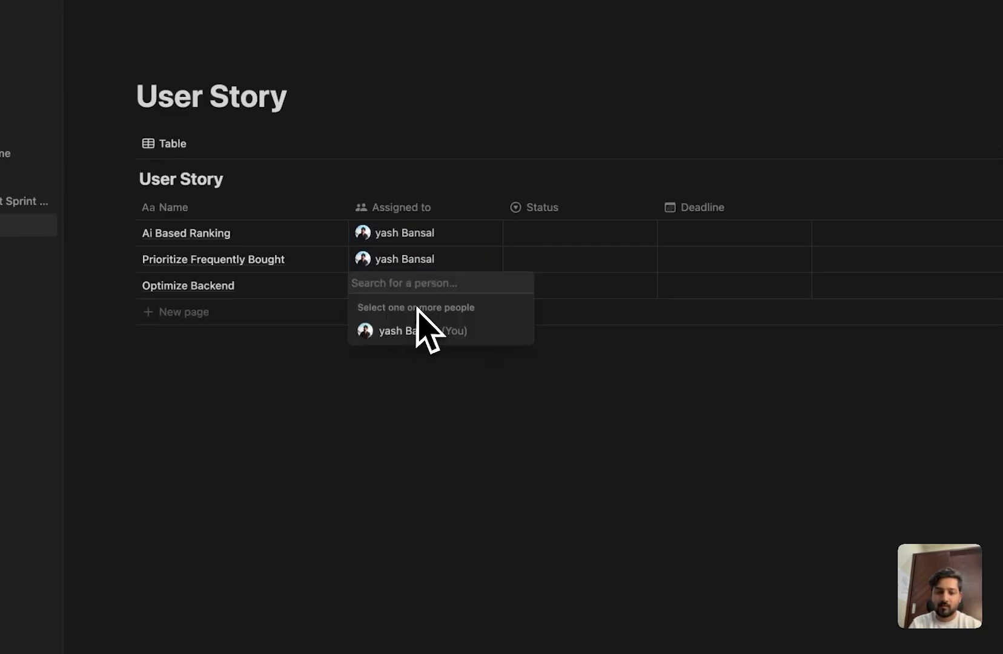
left_click(409, 331)
key("Escape")
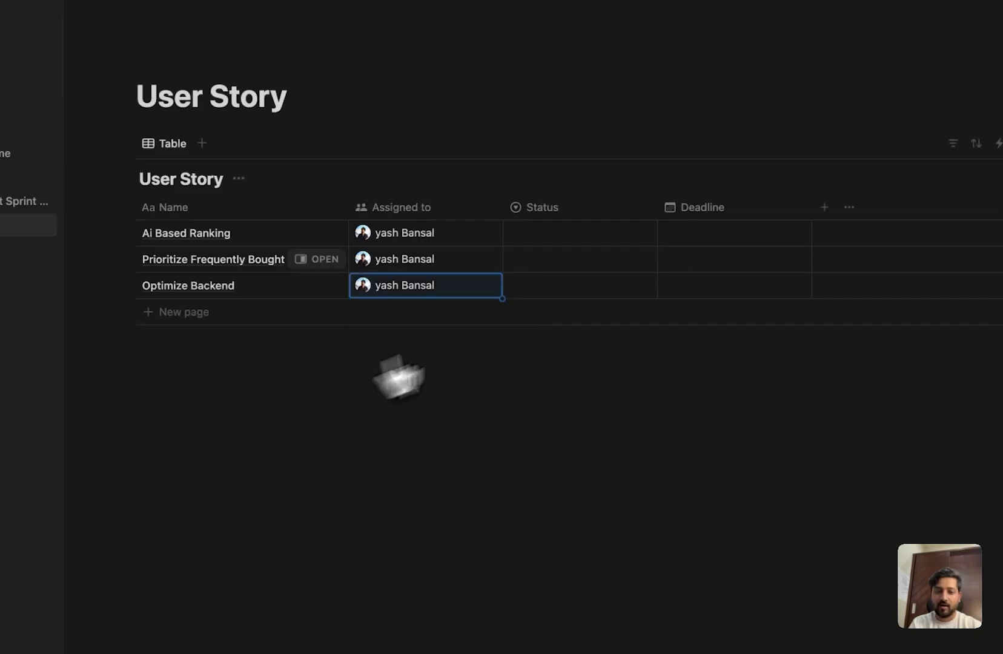
Set the status of Ai Based Ranking to Hold, Prioritize Frequently Bought to In Progress and Optimize Backend to Assigned.
left_click(582, 239)
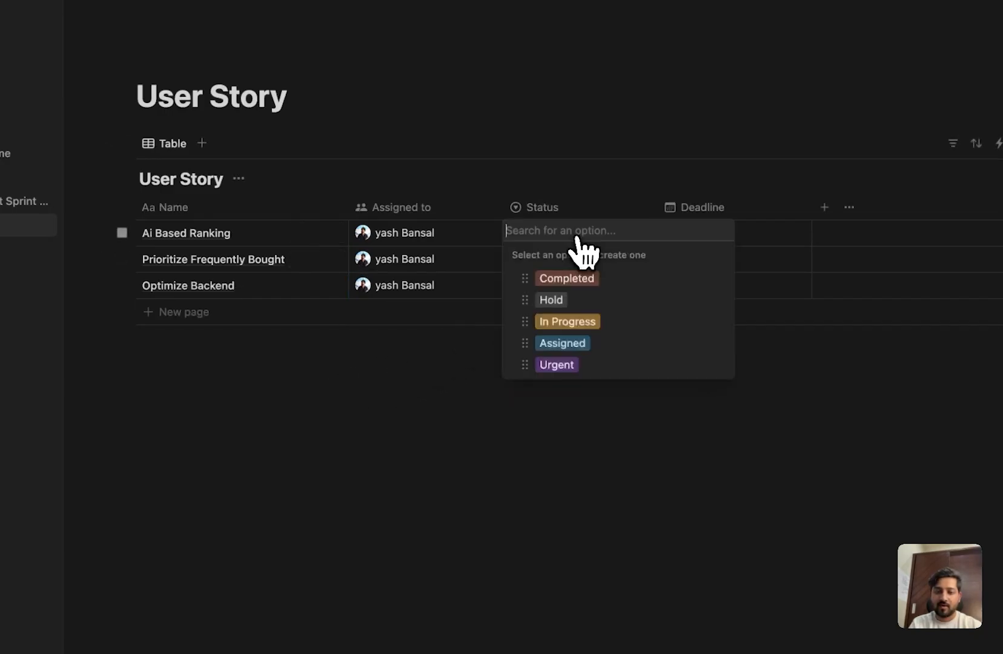
left_click(556, 301)
left_click(520, 270)
left_click(548, 346)
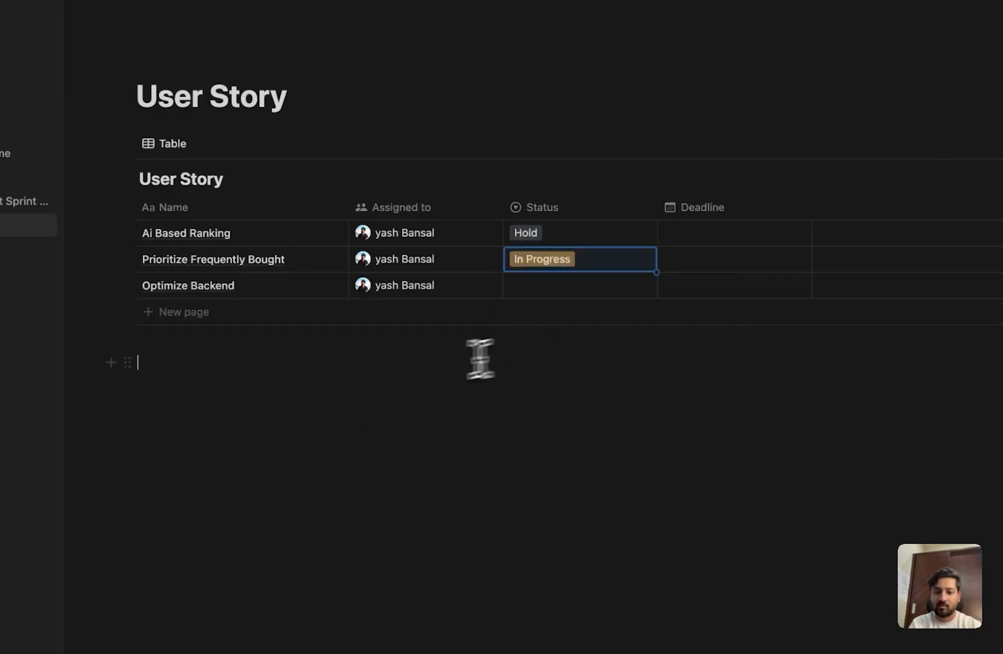
left_click(529, 289)
left_click(549, 397)
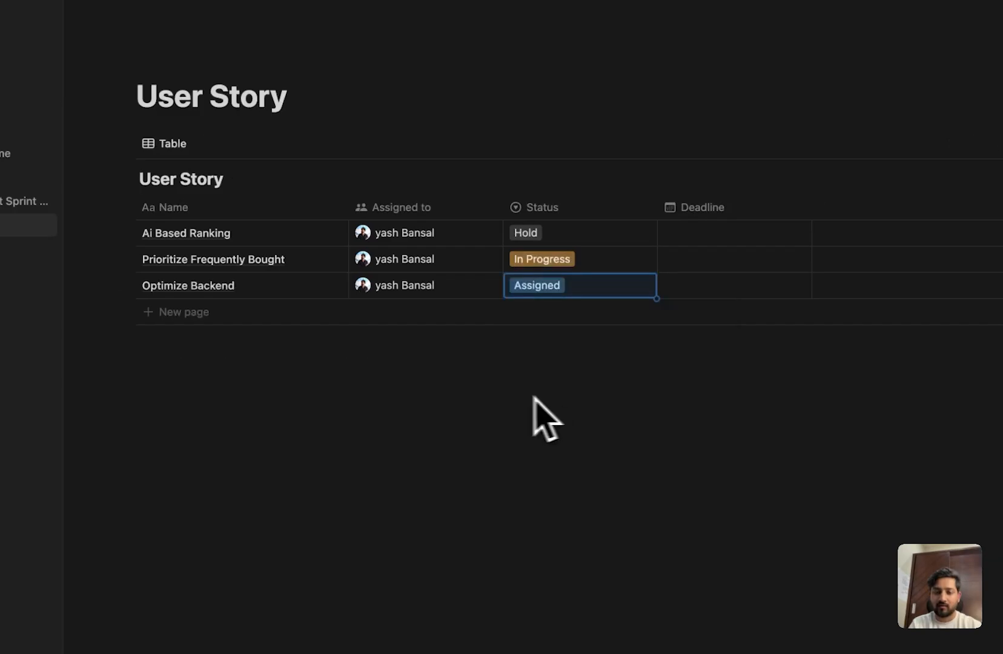
left_click(558, 381)
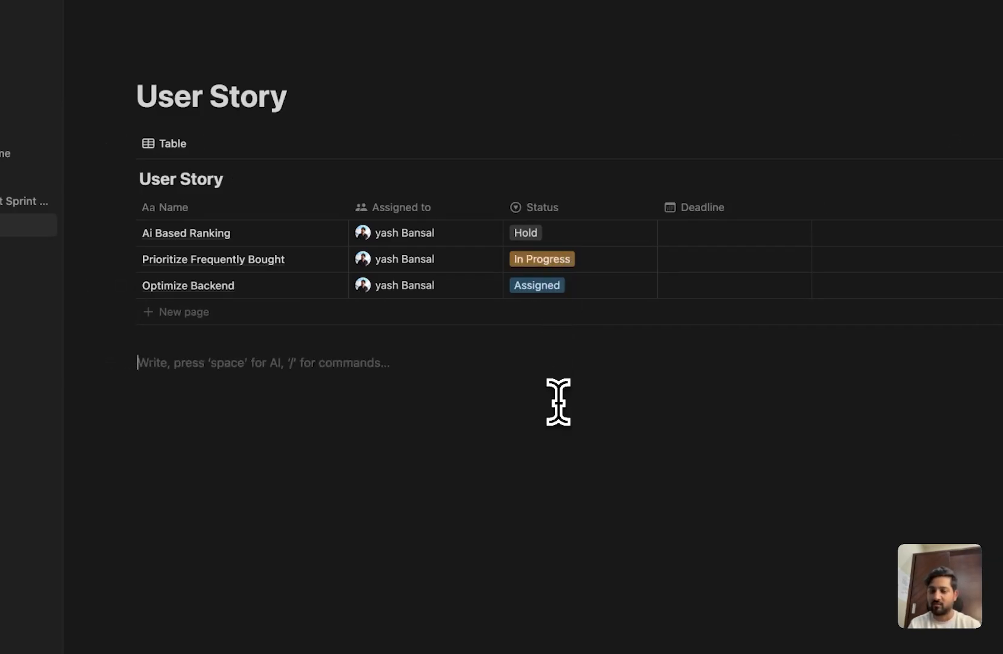
Set the deadline of Ai Based Ranking to January 2, 2025 and of Prioritize Frequently Bought to January 6, 2025.
left_click(697, 233)
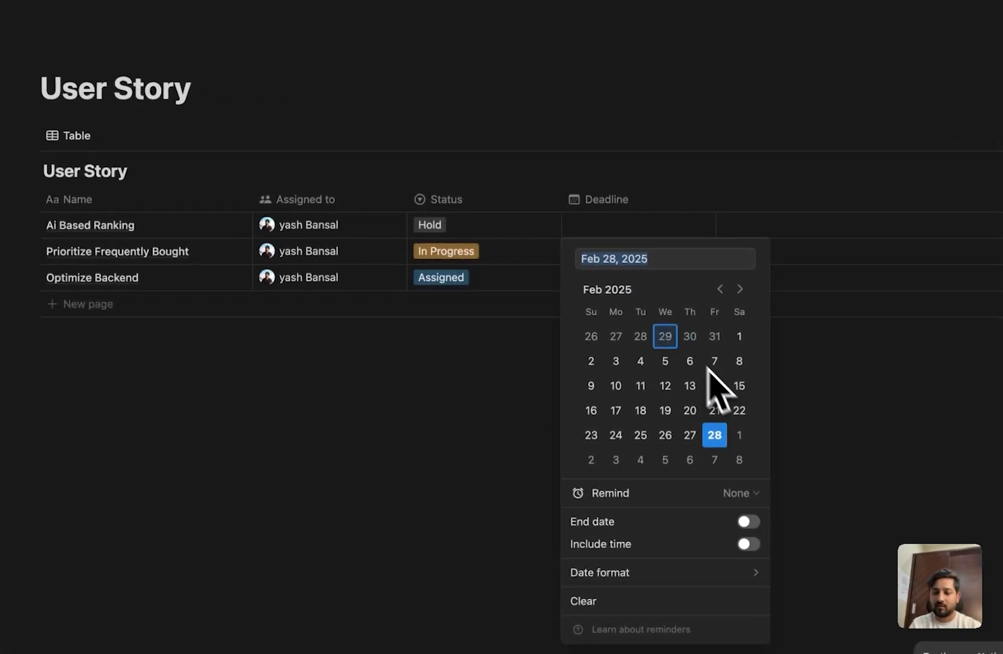
left_click(816, 297)
left_click(687, 336)
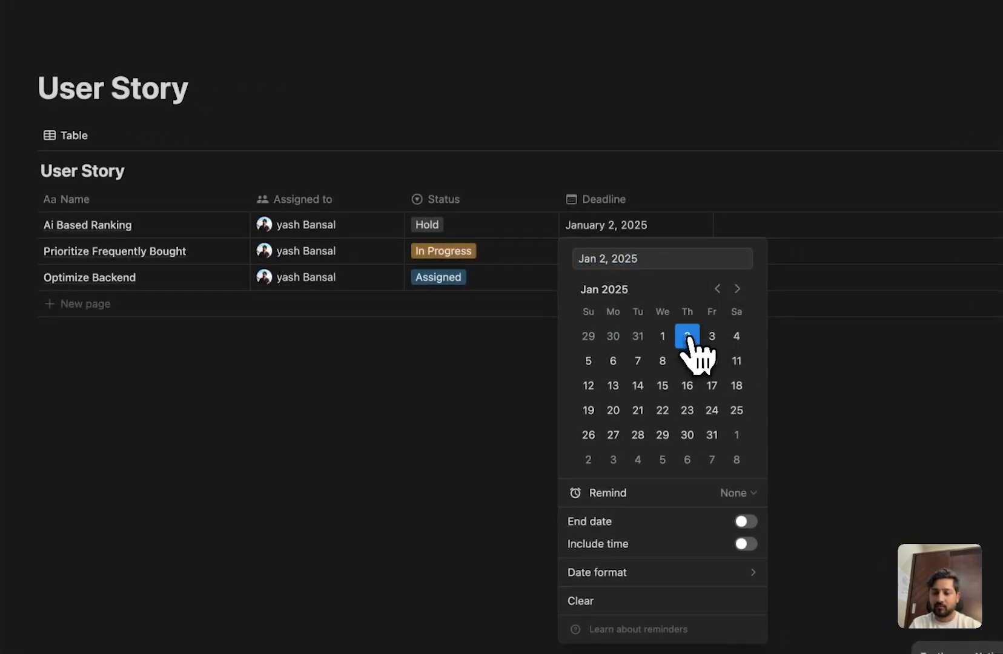
left_click(505, 382)
left_click(596, 261)
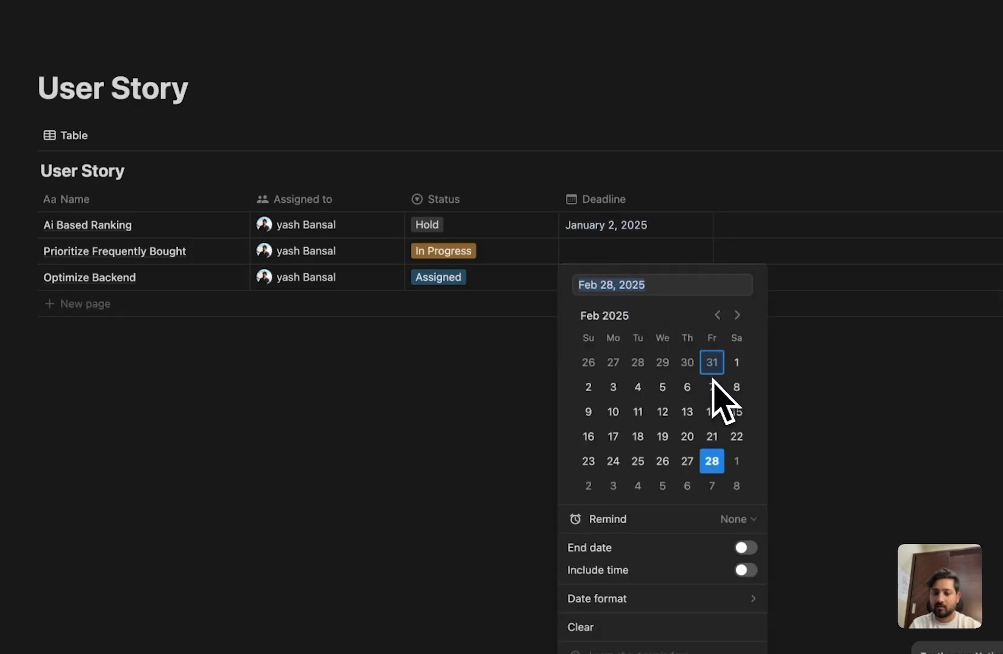
left_click(718, 315)
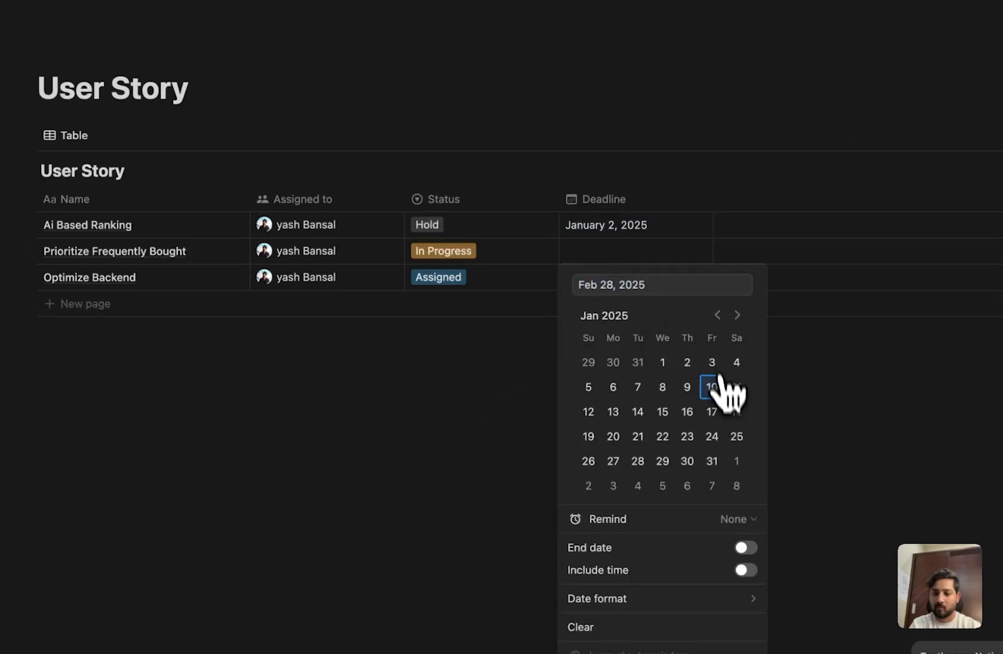
left_click(613, 389)
left_click(542, 367)
Set the deadline of the Optimize Backend user story to January 4, 2025.
left_click(603, 280)
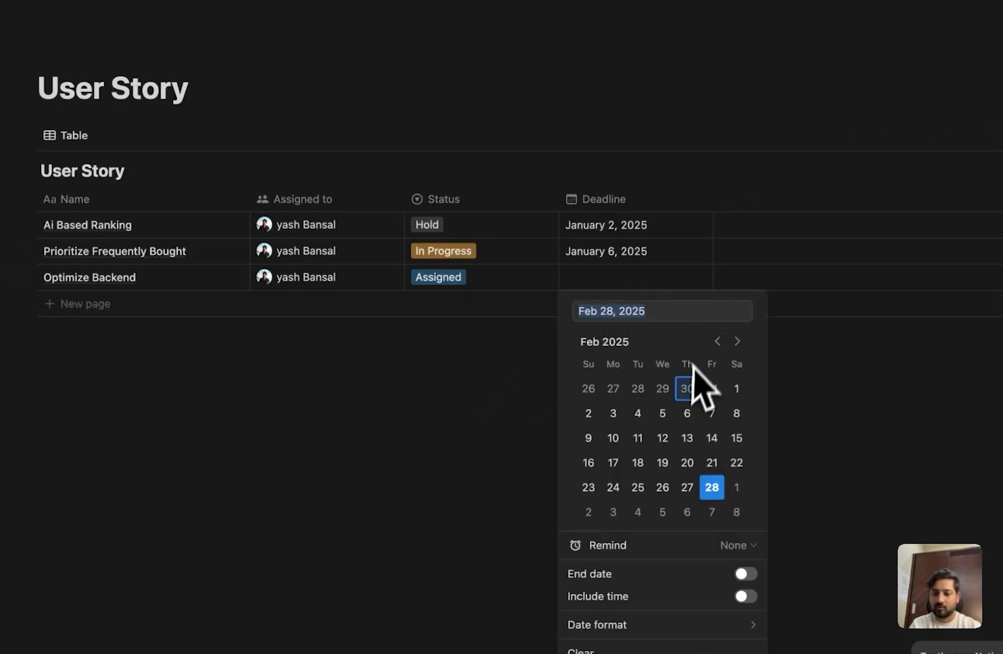
left_click(718, 341)
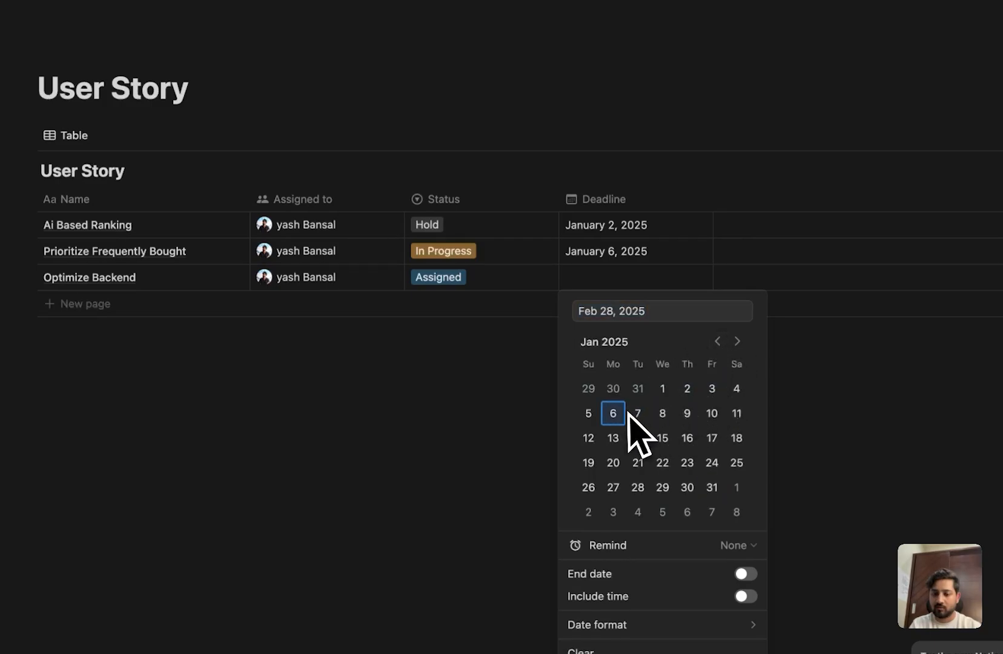
left_click(737, 388)
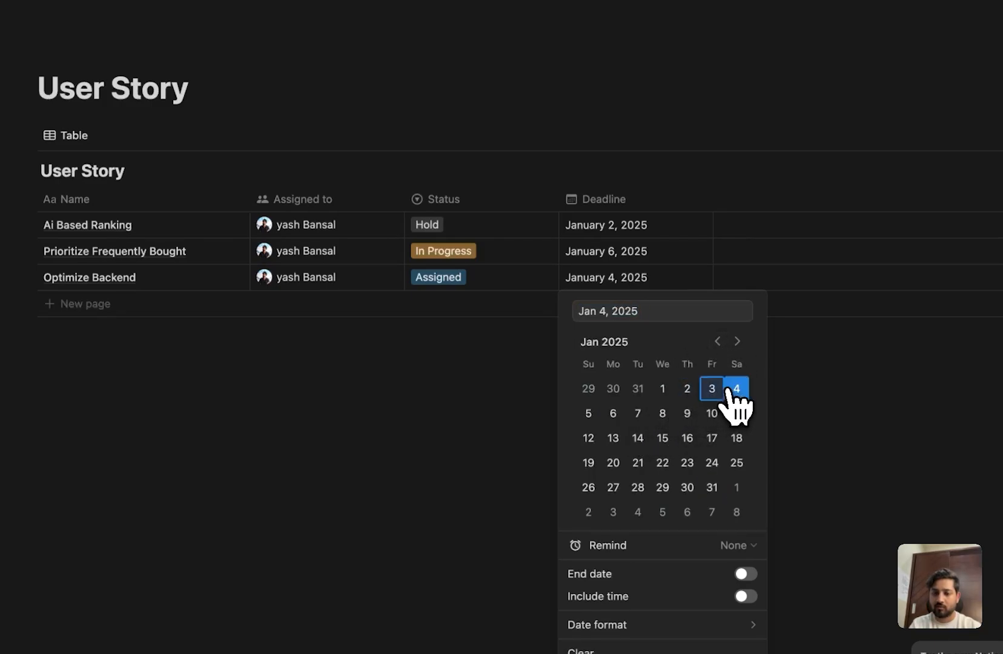
left_click(398, 391)
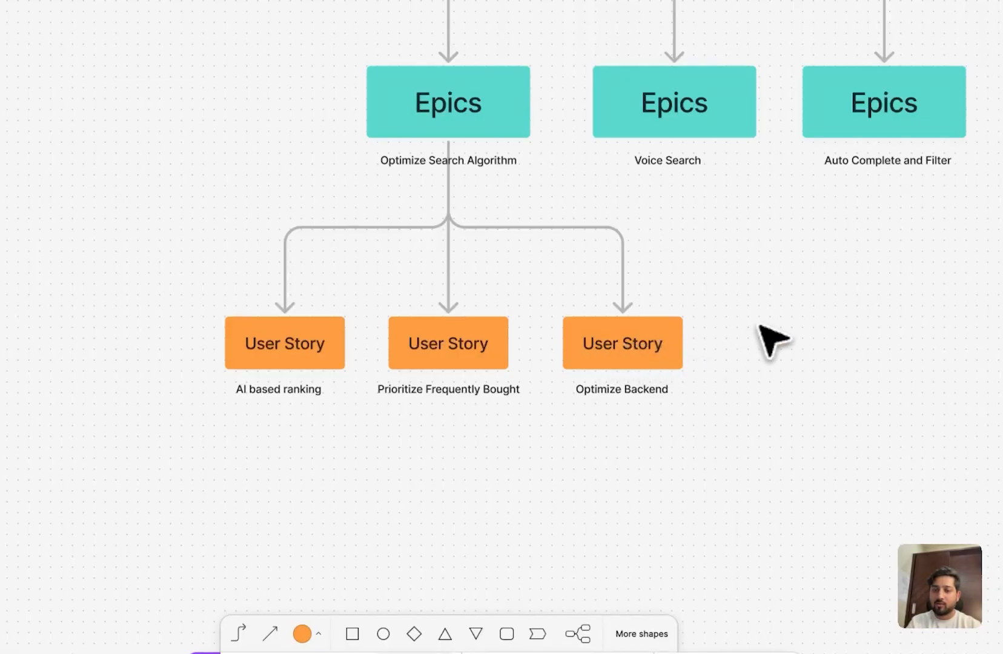
In the FigJam diagram, outline the three user stories with the marker and draw arrows pointing to the Optimize Search Algorithm epic.
scroll(772, 336, "up", 2)
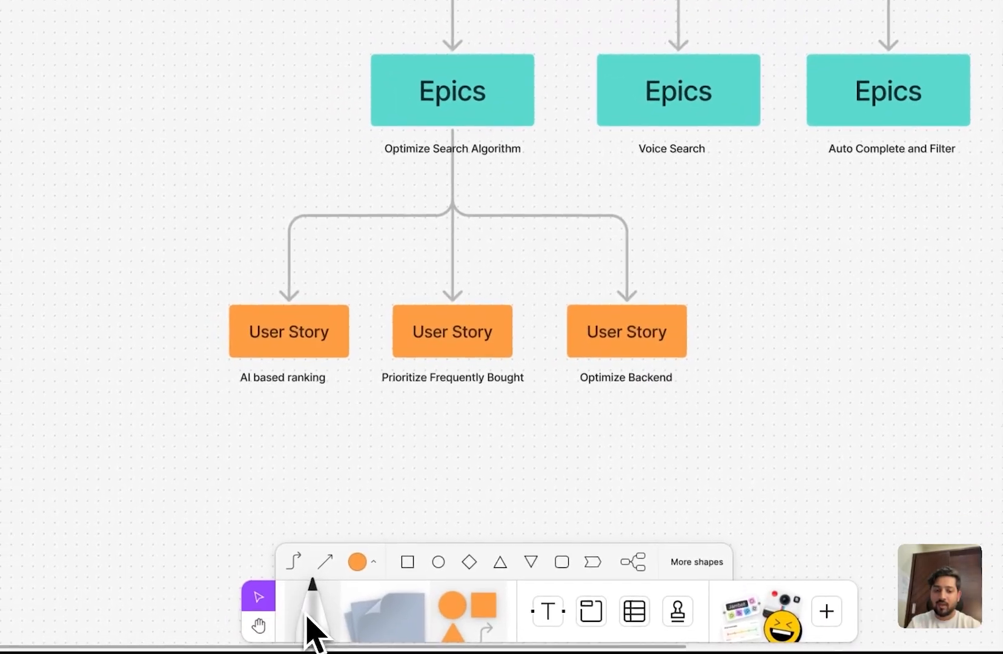
left_click(309, 613)
mouse_move(192, 281)
left_mouse_down()
mouse_move(192, 415)
mouse_move(700, 396)
mouse_move(514, 263)
mouse_move(157, 286)
mouse_move(191, 290)
mouse_move(232, 145)
left_mouse_up()
mouse_move(308, 292)
left_mouse_down()
mouse_move(405, 249)
mouse_move(385, 302)
left_mouse_up()
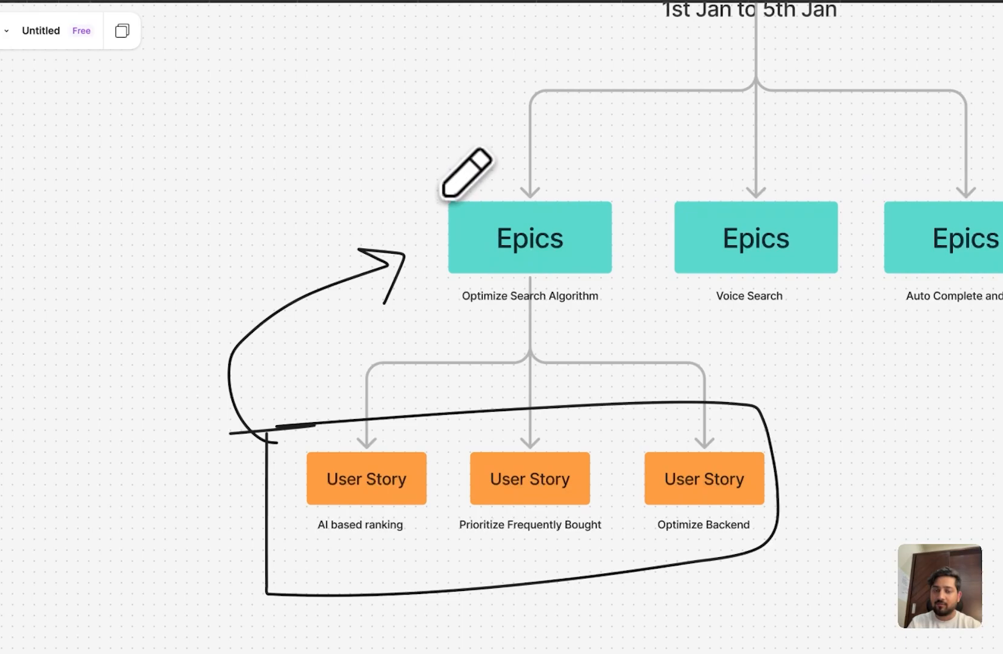
mouse_move(366, 112)
left_mouse_down()
mouse_move(418, 166)
mouse_move(417, 179)
mouse_move(454, 175)
left_mouse_up()
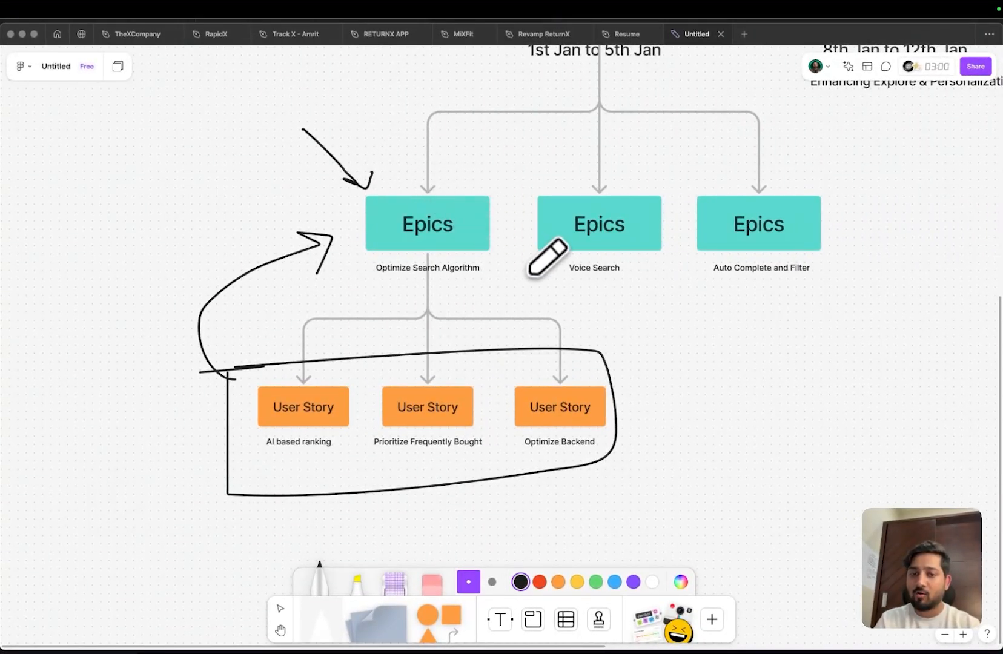
Draw a double-headed marker arrow between the Optimize Search Algorithm epic and the outlined user stories.
left_click_drag(502, 235, 509, 311)
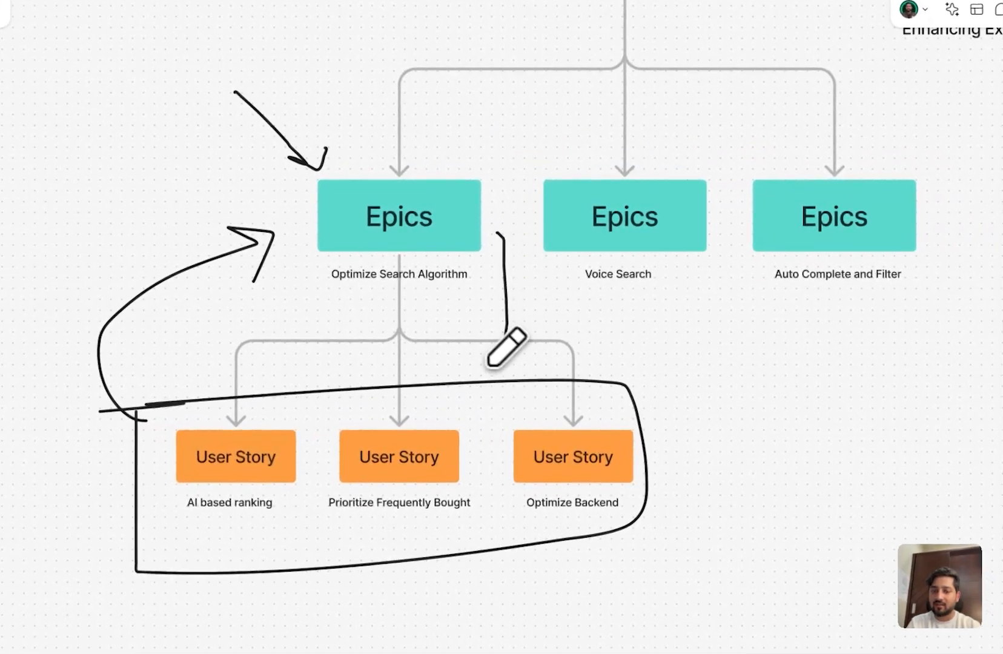
mouse_move(491, 364)
left_mouse_down()
mouse_move(495, 375)
mouse_move(509, 366)
left_mouse_up()
left_click_drag(495, 230, 523, 242)
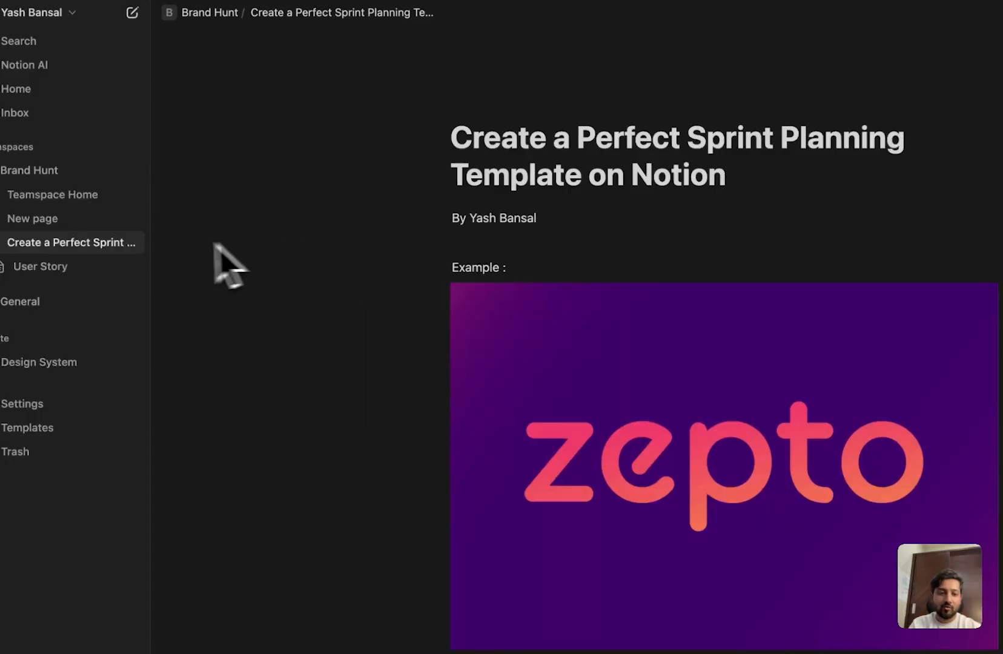
In Notion, add a subpage titled Epics to the sprint planning template page and open it as a full page.
left_click(130, 244)
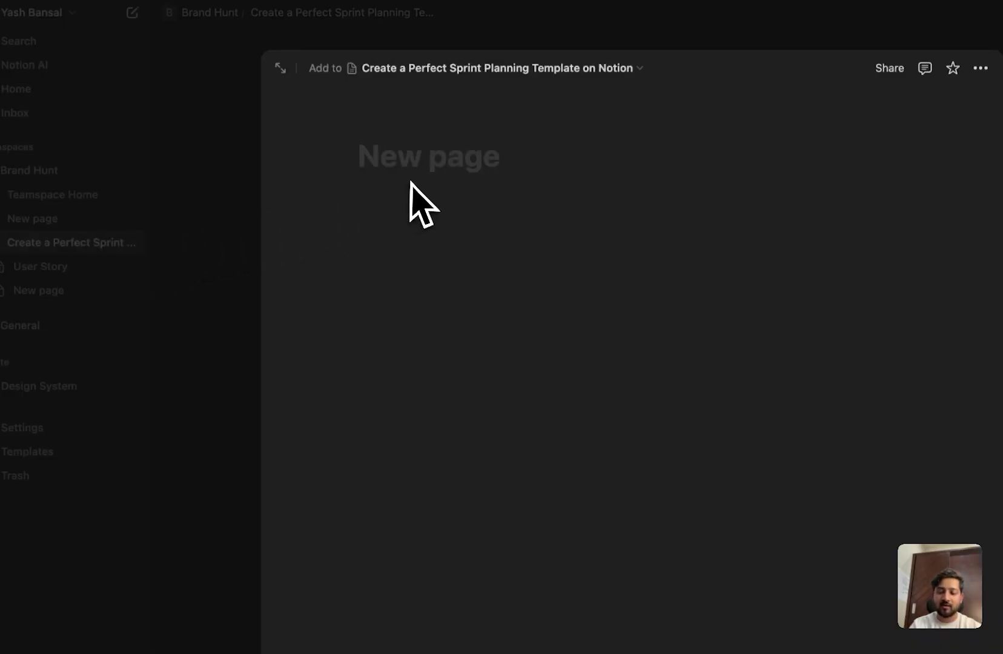
type("Epics")
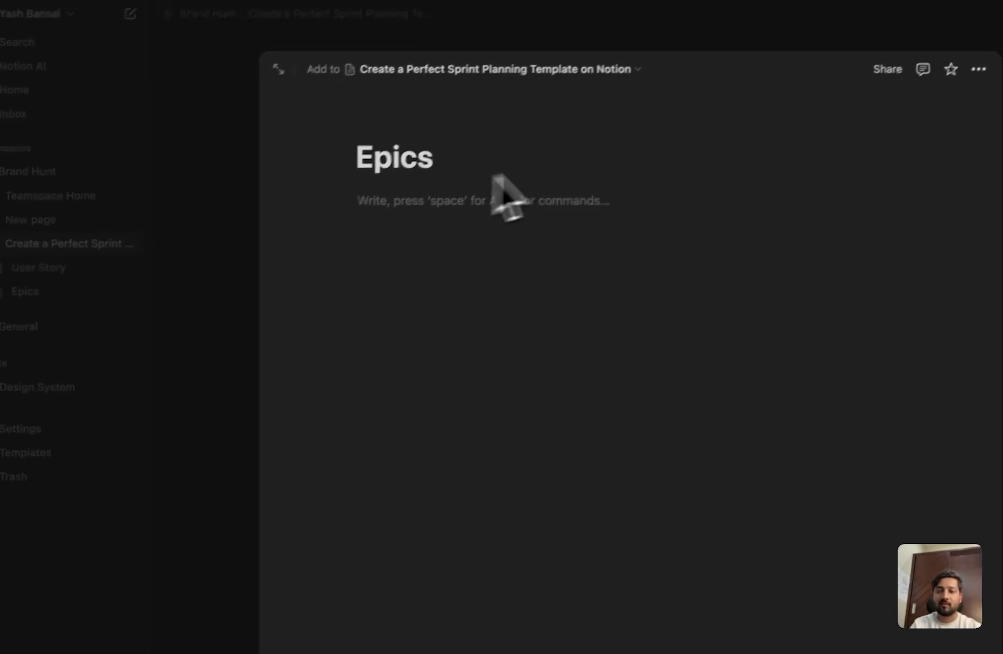
left_click(280, 68)
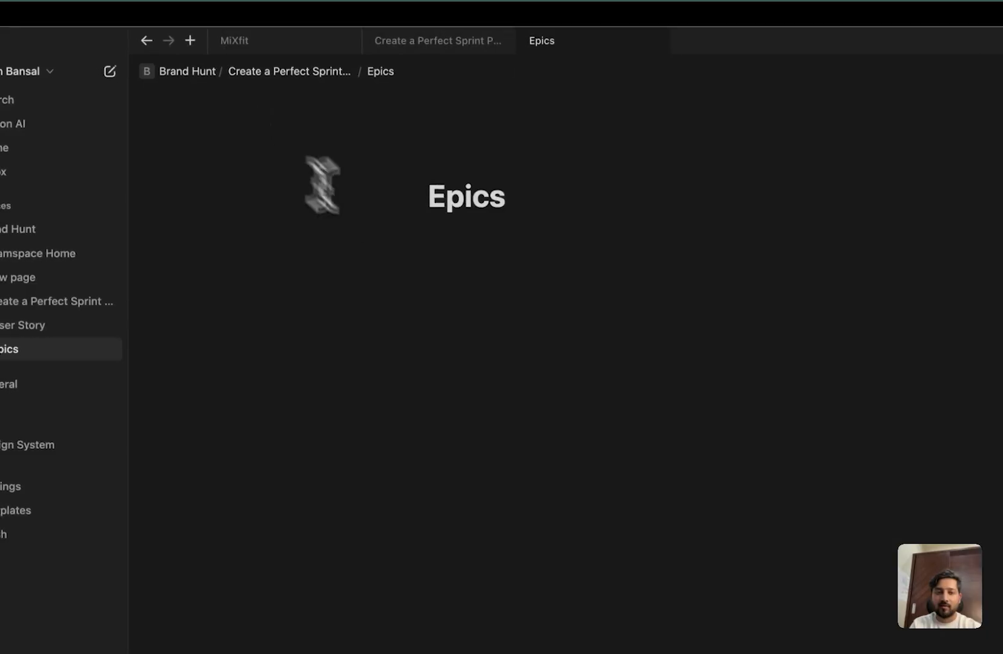
Insert a table view database on the Epics page and title it Epics.
left_click(502, 258)
type("/")
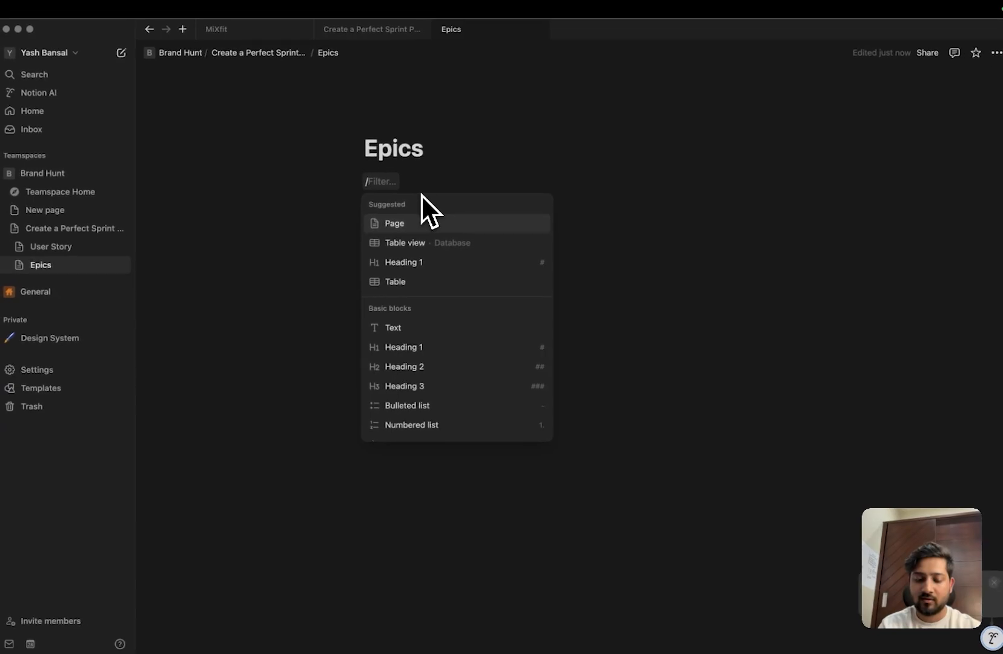
key("BackSpace")
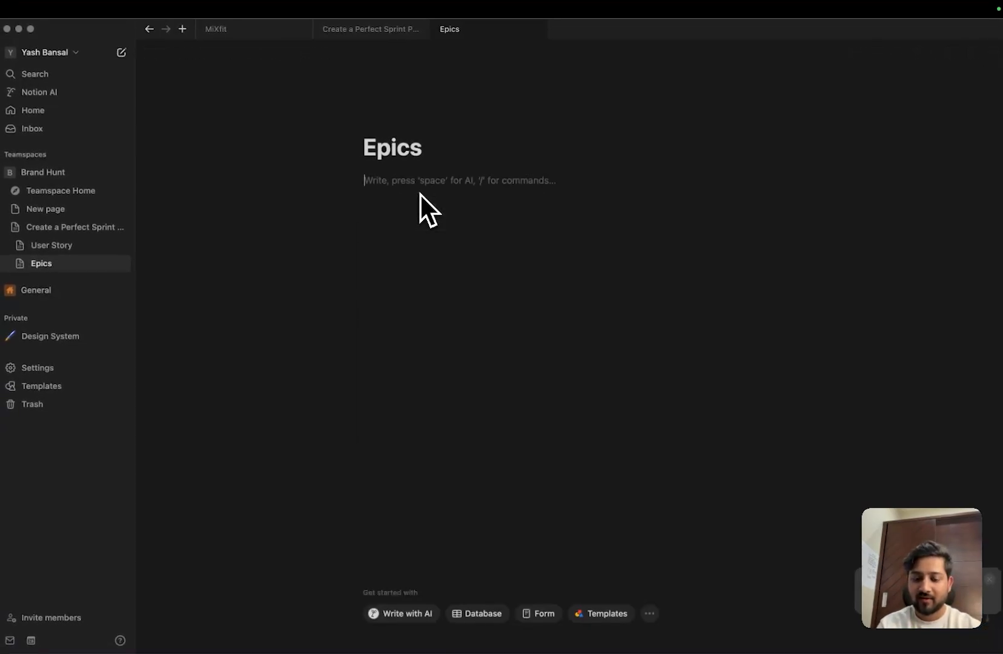
type("/table")
key("Down")
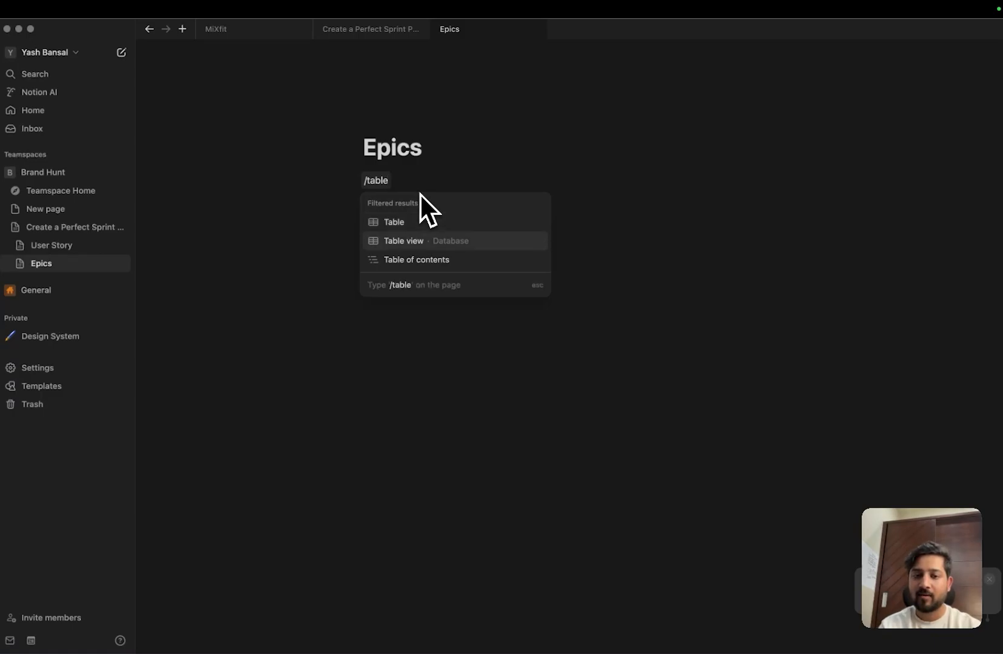
key("Return")
type("Epics")
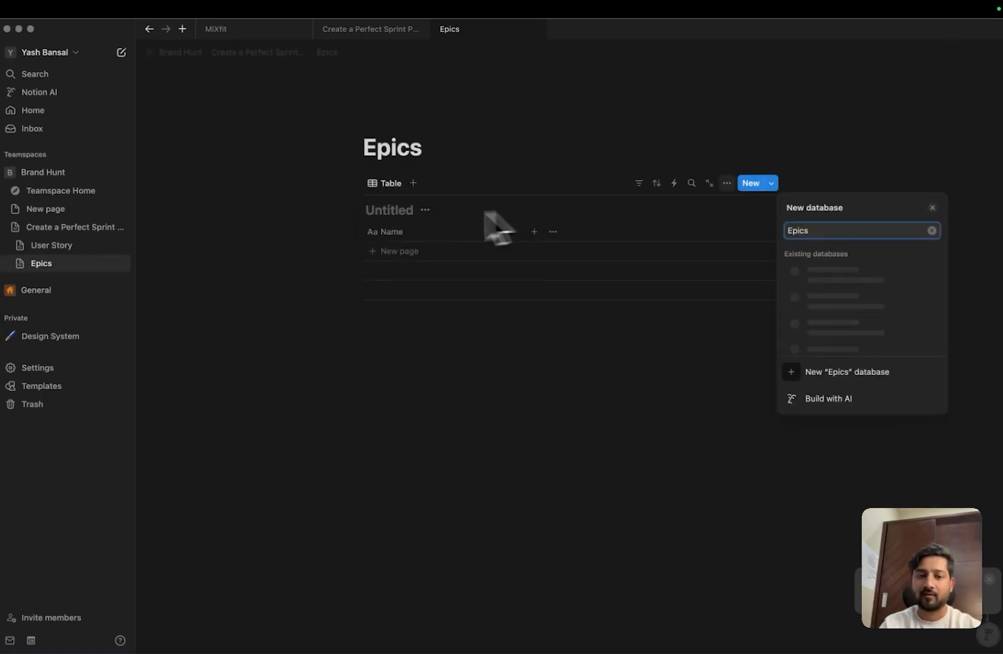
left_click(396, 211)
type("Epics")
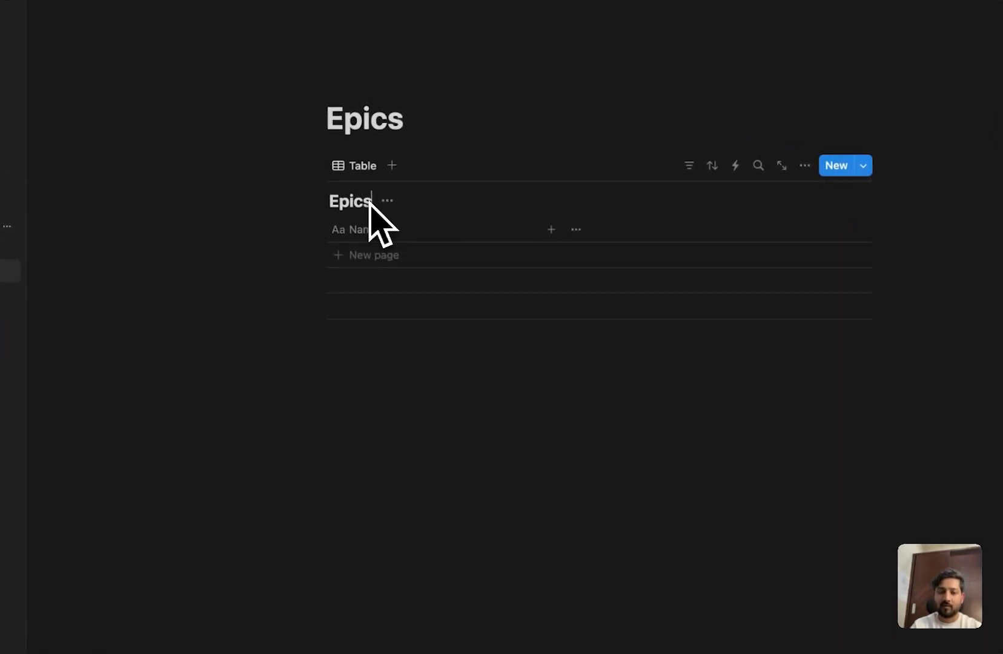
Hide the database title and rename the Name property to Epic Name.
left_click(387, 201)
left_click(383, 279)
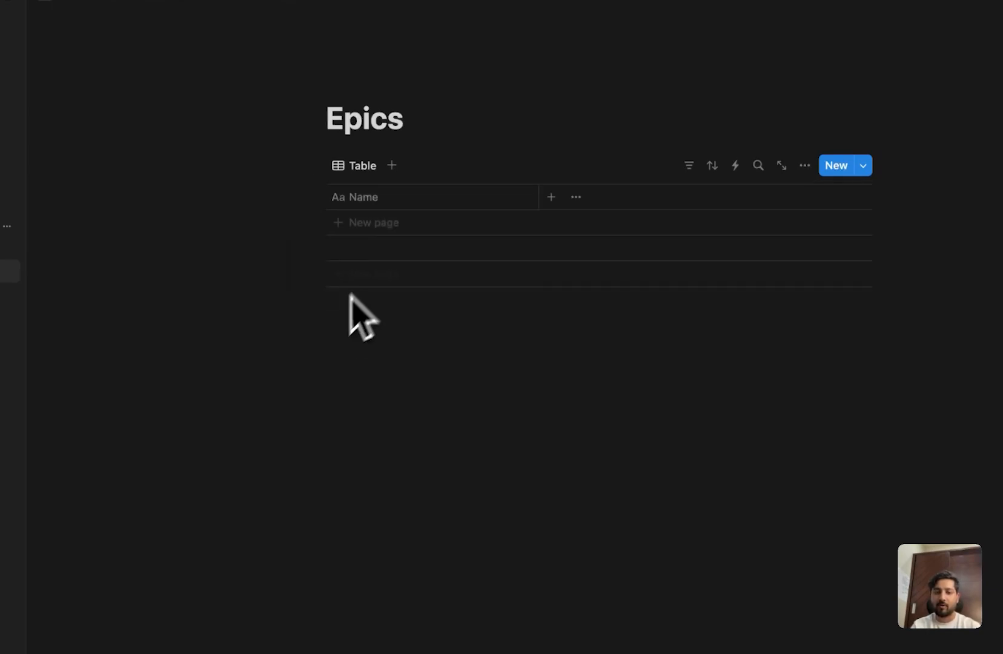
left_click(376, 198)
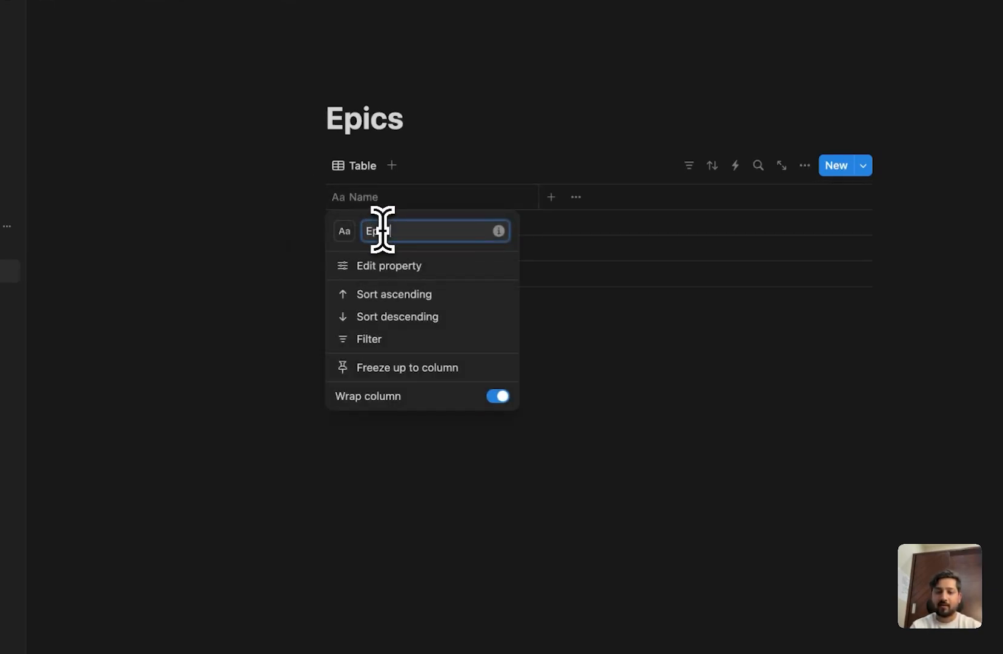
left_click(555, 347)
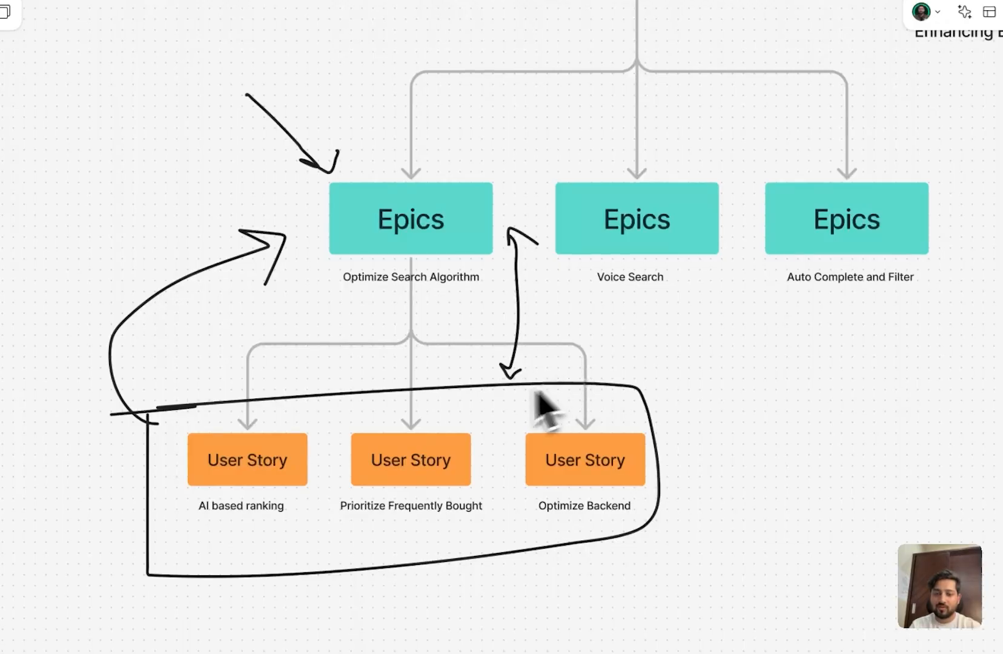
Copy the first epic's label, Optimize Search Algorithm, from the FigJam diagram into a new entry of the Notion Epics database.
scroll(424, 312, "up", 5)
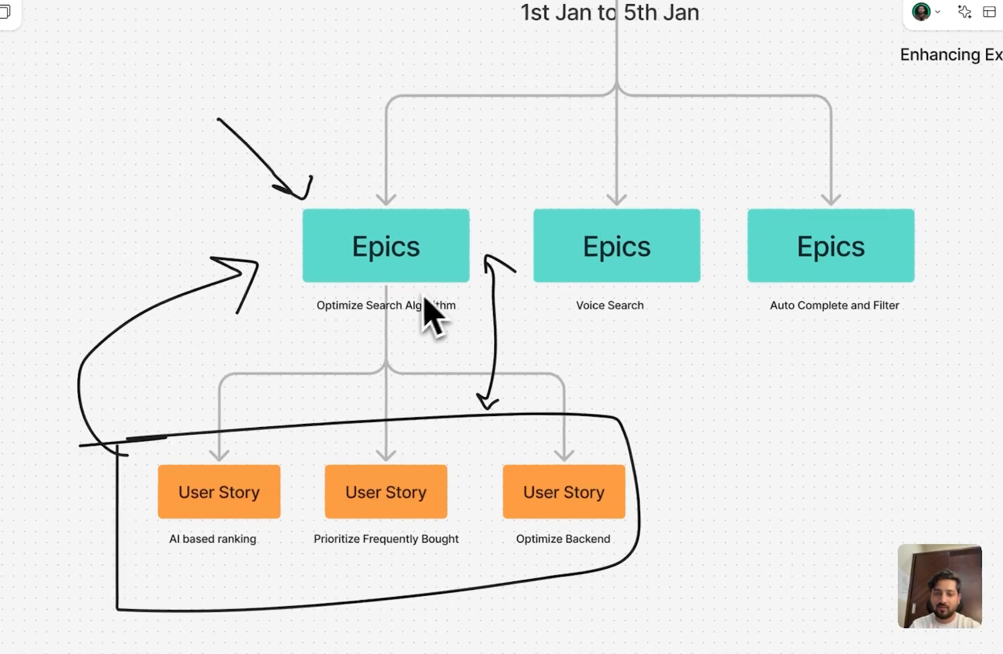
double_click(323, 310)
key("super+c")
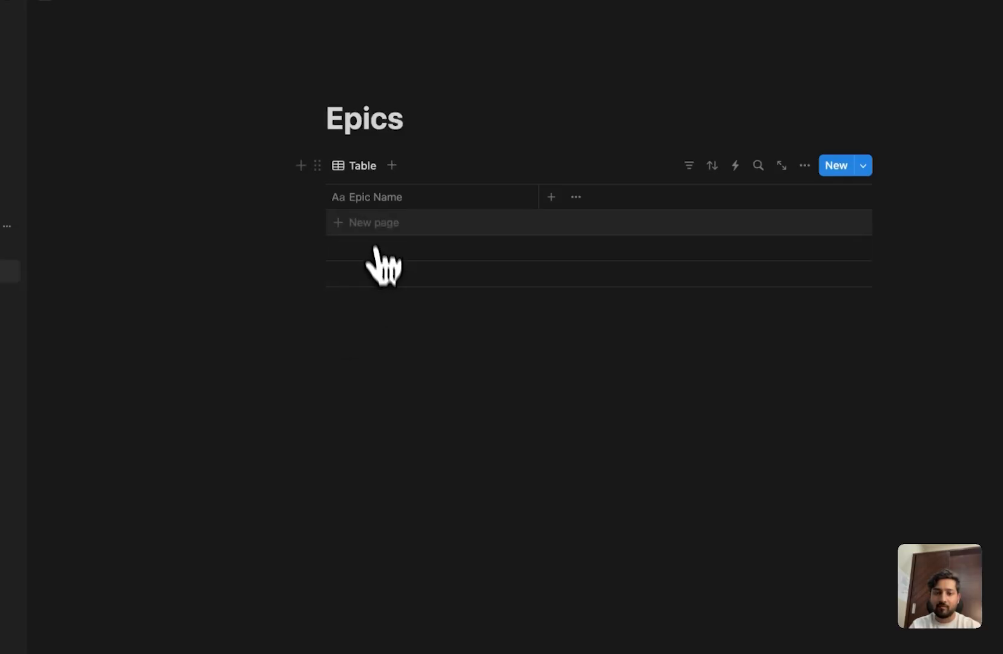
left_click(371, 224)
key("super+v")
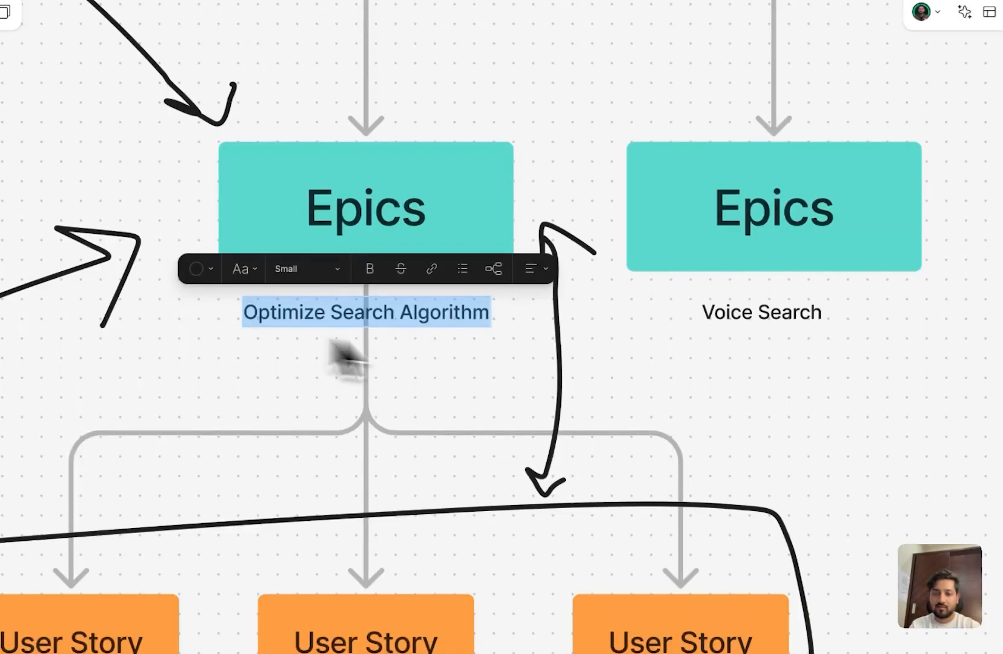
Copy the Voice Search label from the FigJam diagram into a second entry of the Epics database.
double_click(767, 313)
key("super+a")
key("super+c")
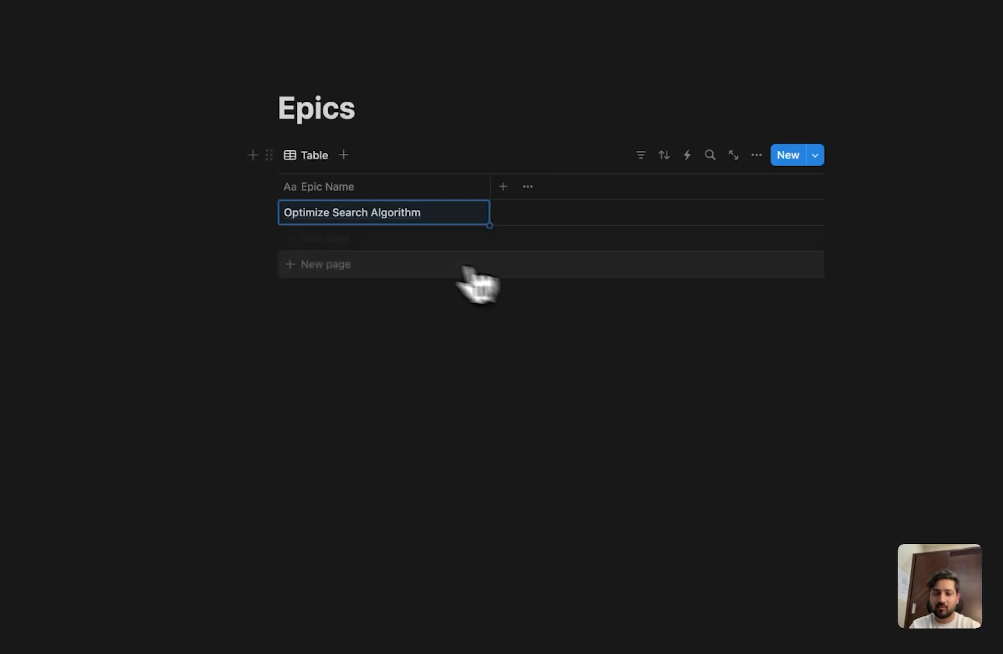
left_click(345, 240)
key("super+v")
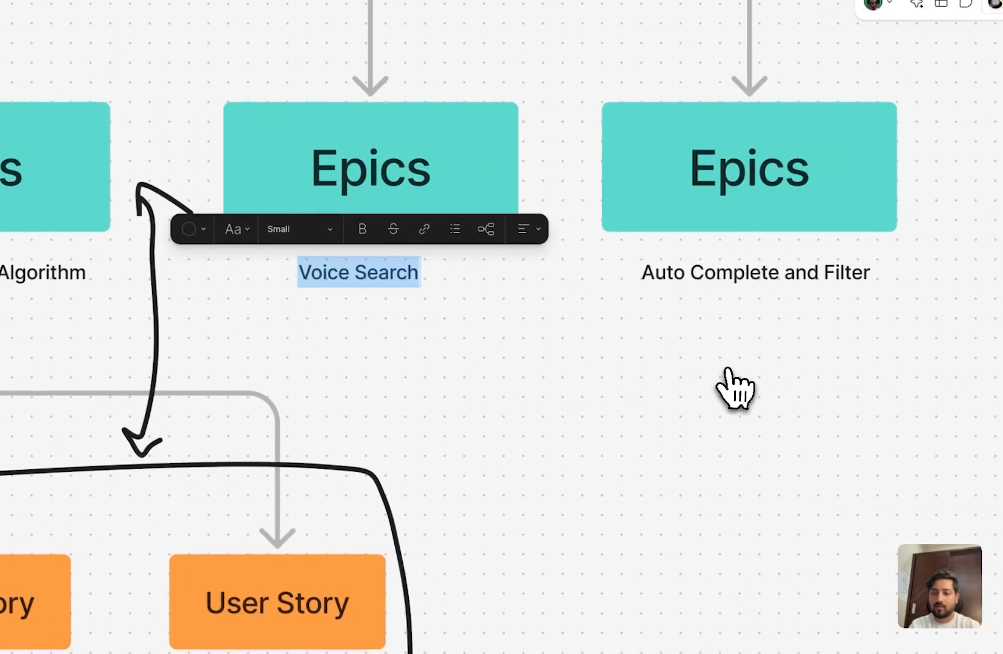
Copy the Auto Complete and Filter label from the FigJam diagram into a third entry of the Epics database.
double_click(758, 276)
key("super+a")
key("super+c")
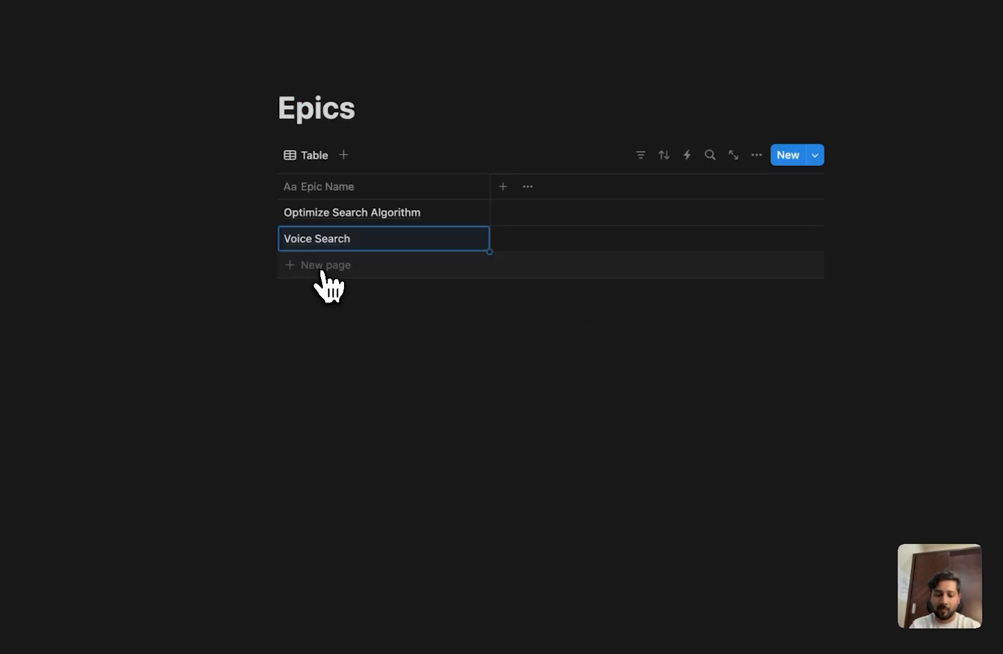
left_click(321, 267)
key("super+v")
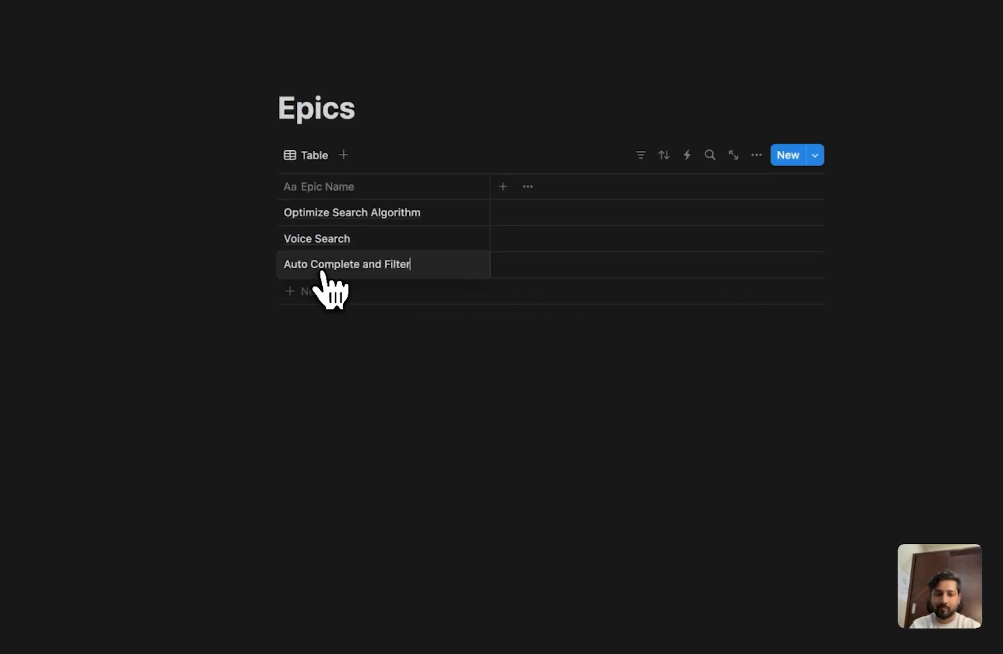
key("Escape")
left_click(320, 416)
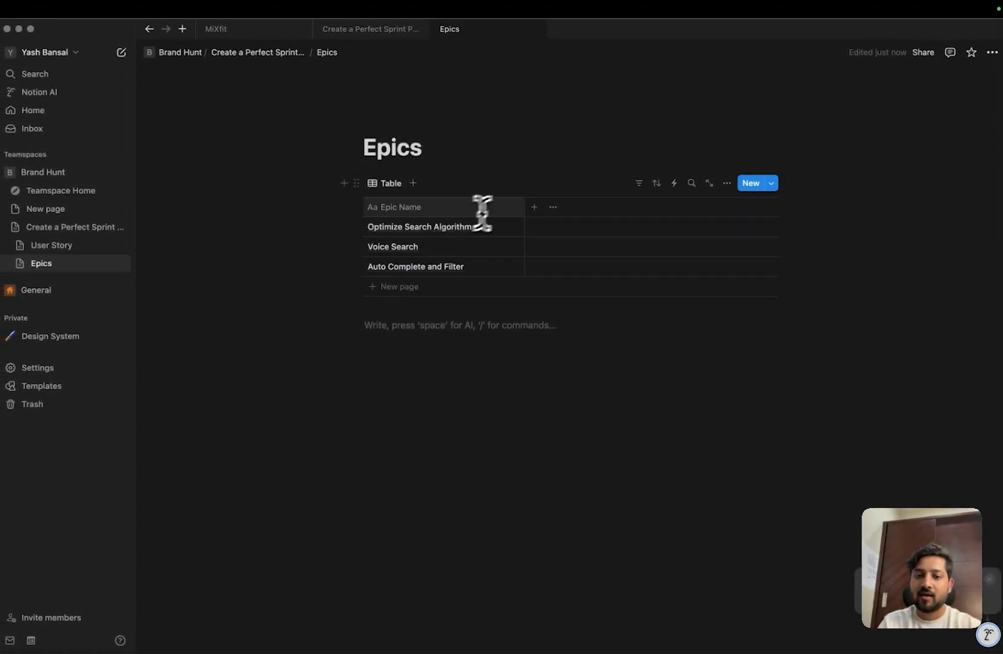
Add a Date property named Deadline to the Epics database.
left_click(535, 208)
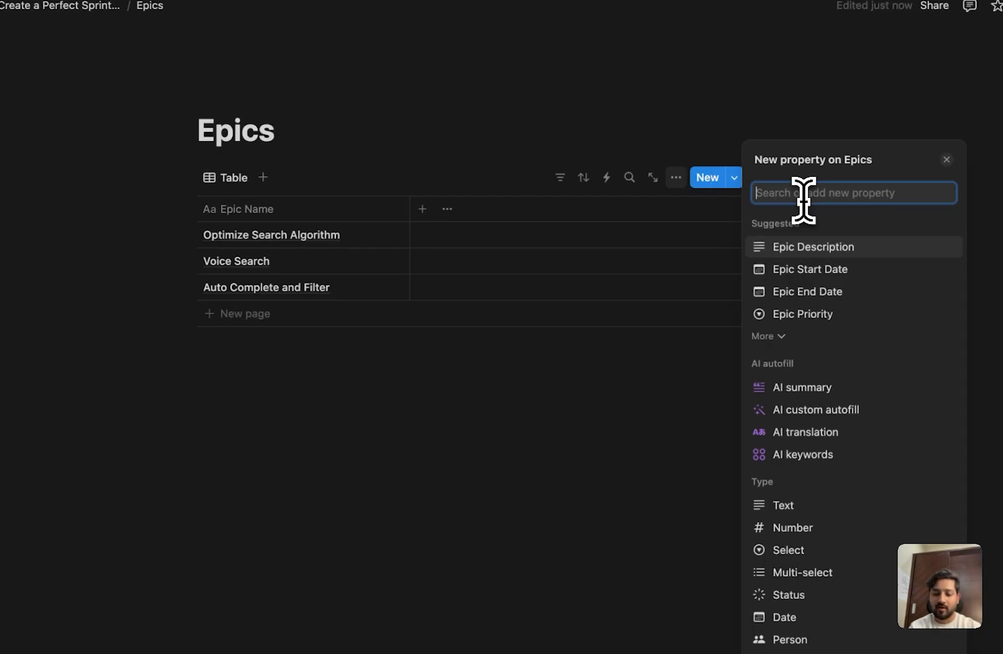
type("date")
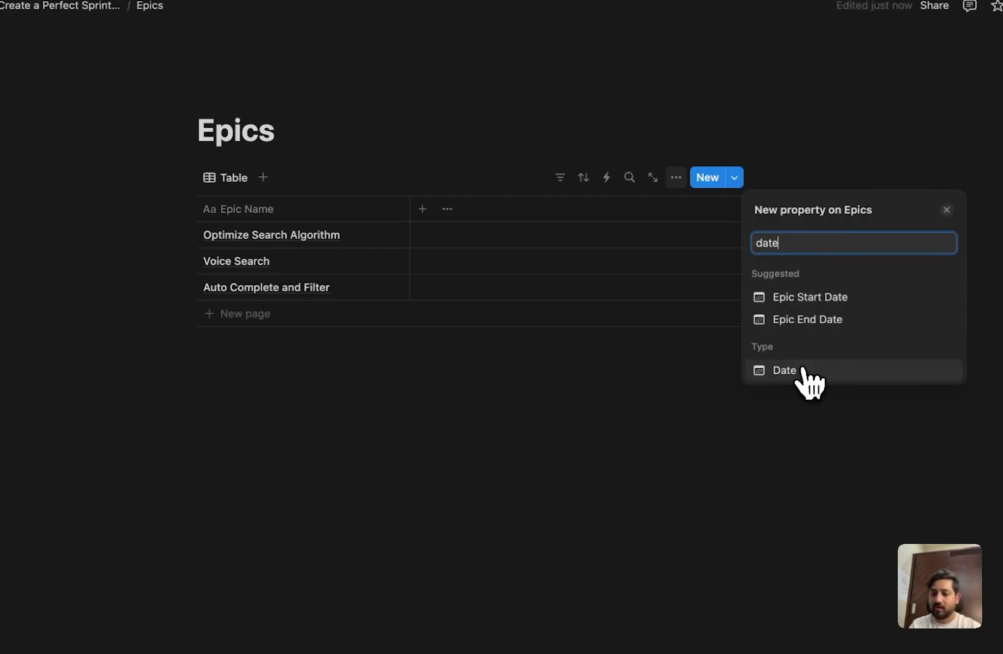
left_click(785, 370)
type("Releas")
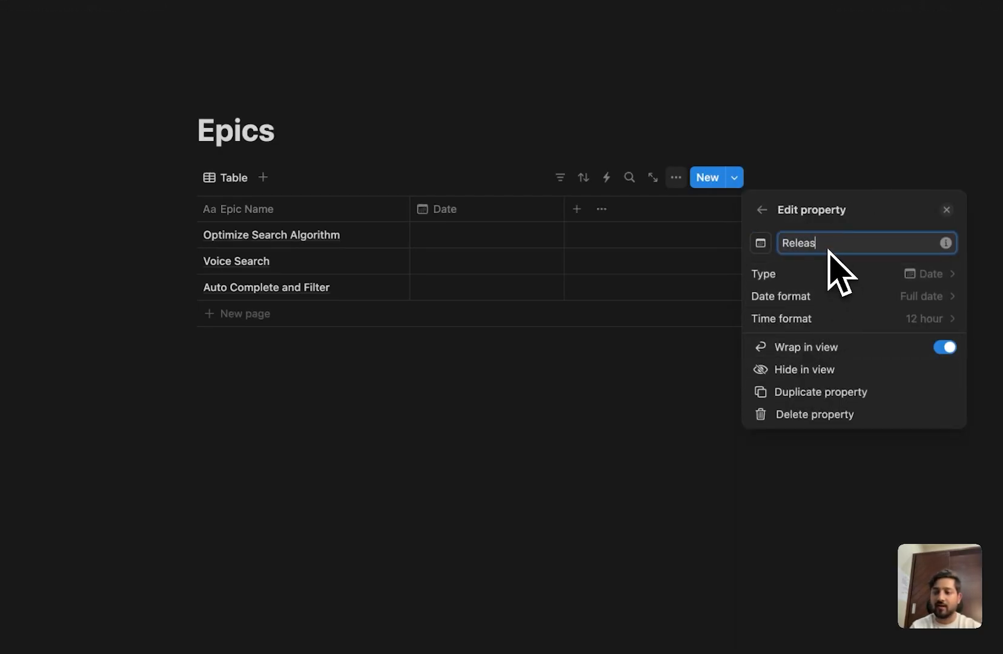
type("e Da")
key("super+a")
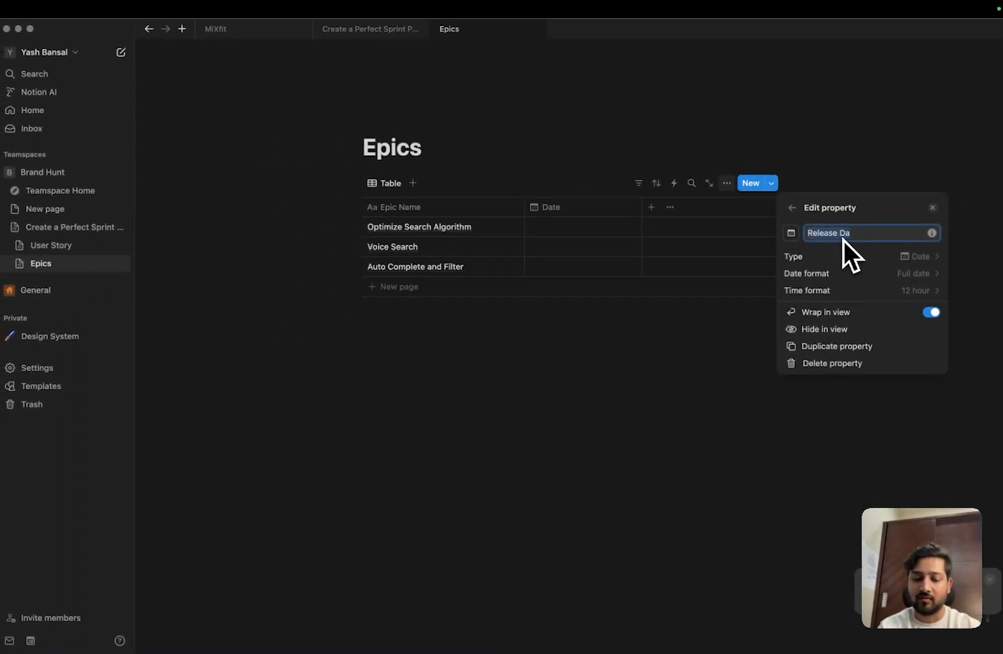
type("Deadline")
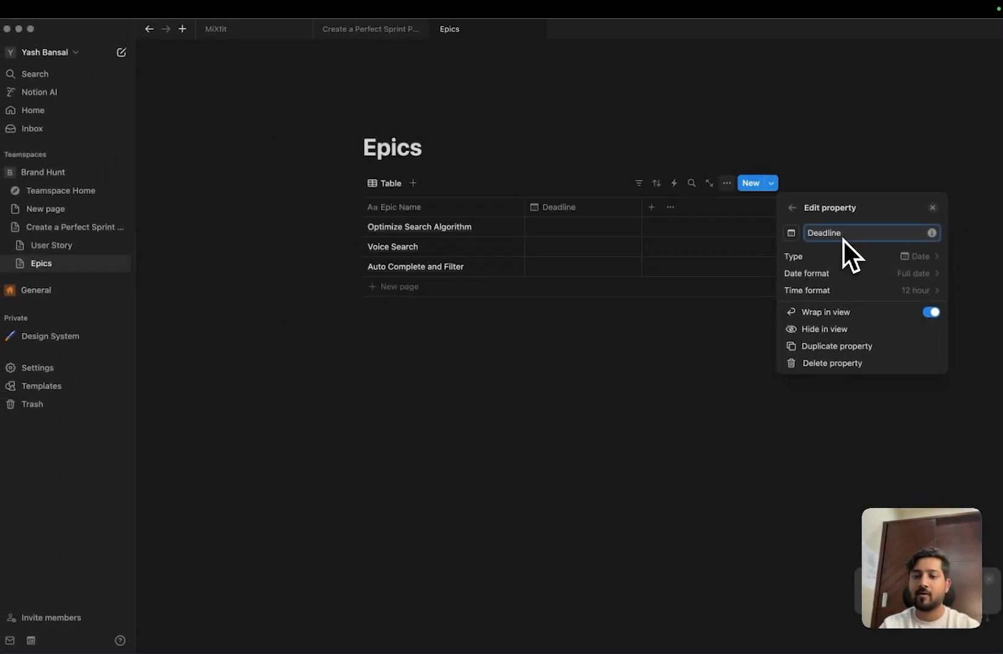
left_click(684, 346)
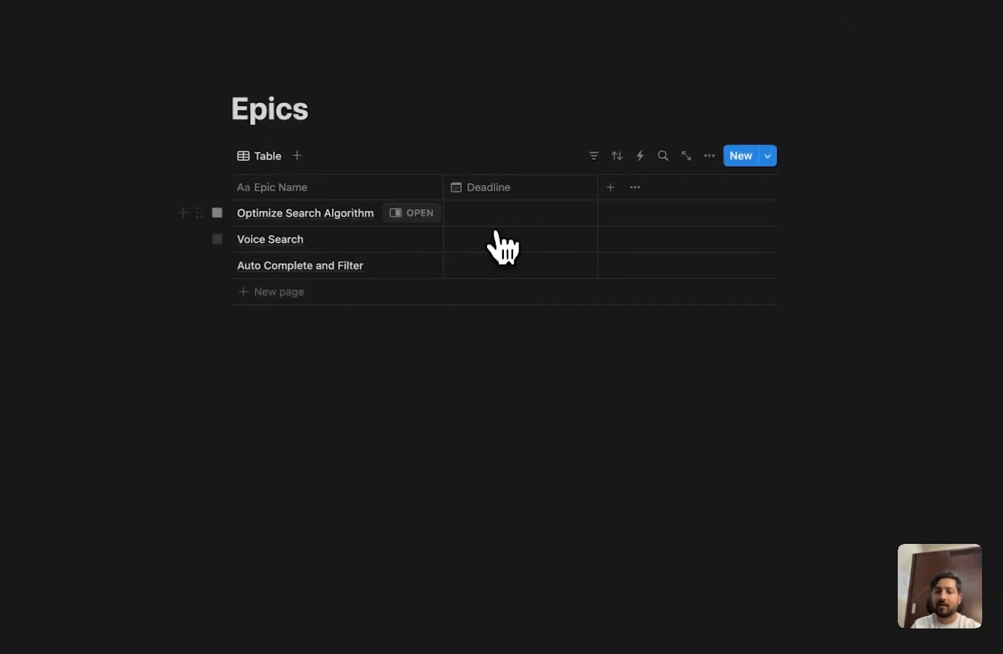
Set the Deadline of the Optimize Search Algorithm epic to January 5, 2025.
left_click(497, 237)
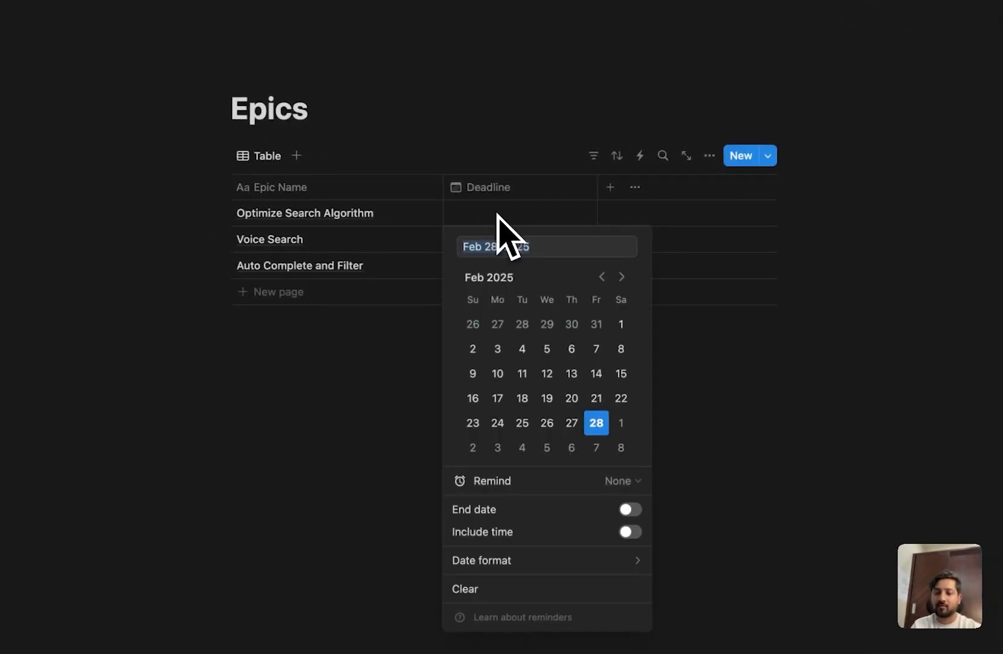
left_click(601, 277)
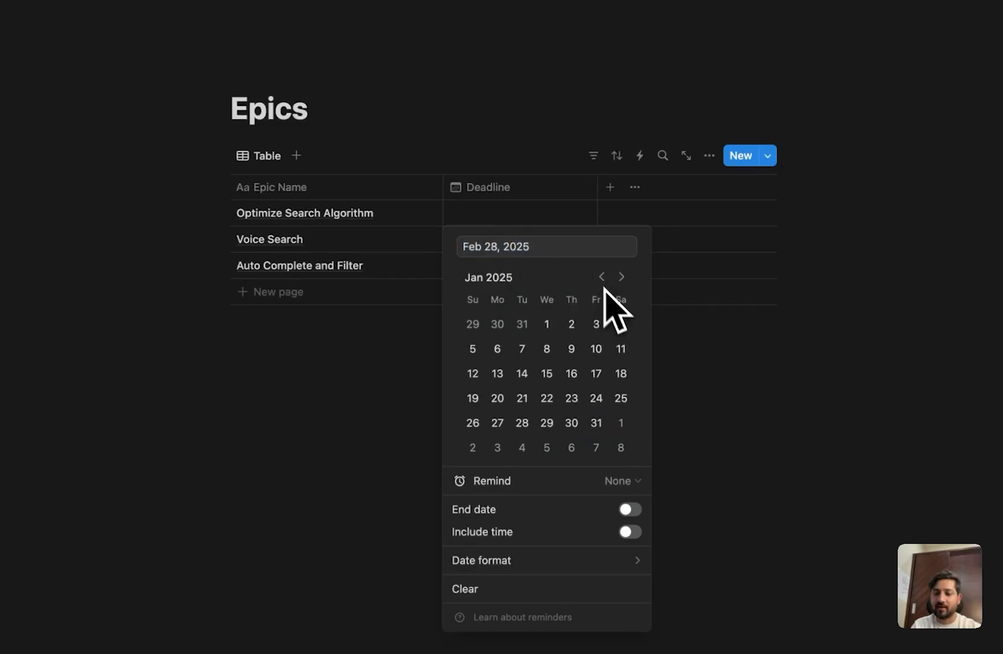
left_click(483, 351)
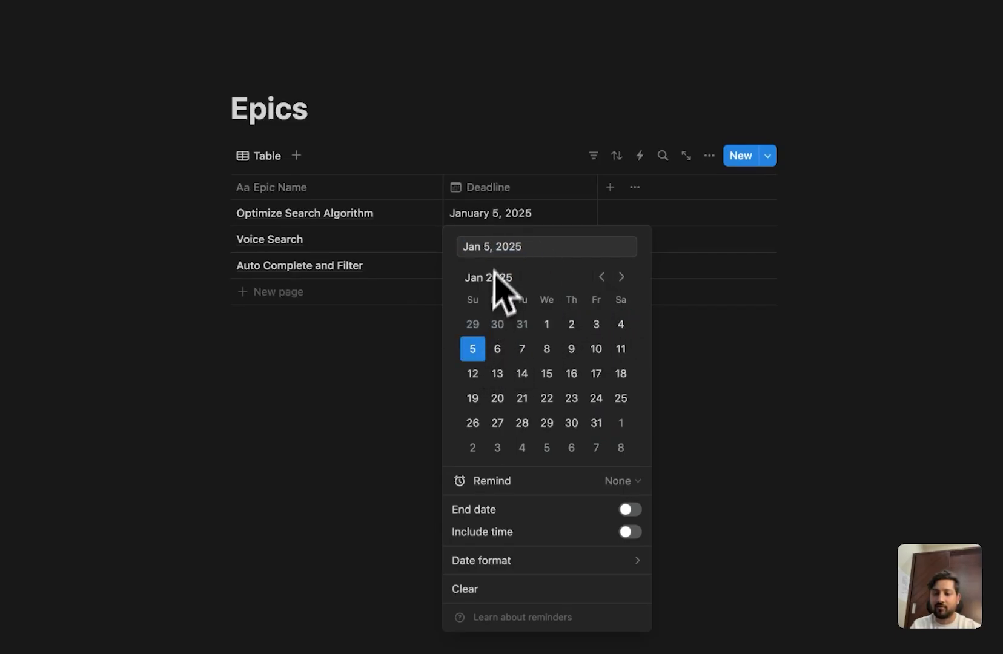
key("Escape")
Set the Deadline of the Voice Search epic to January 7, 2025.
left_click(517, 249)
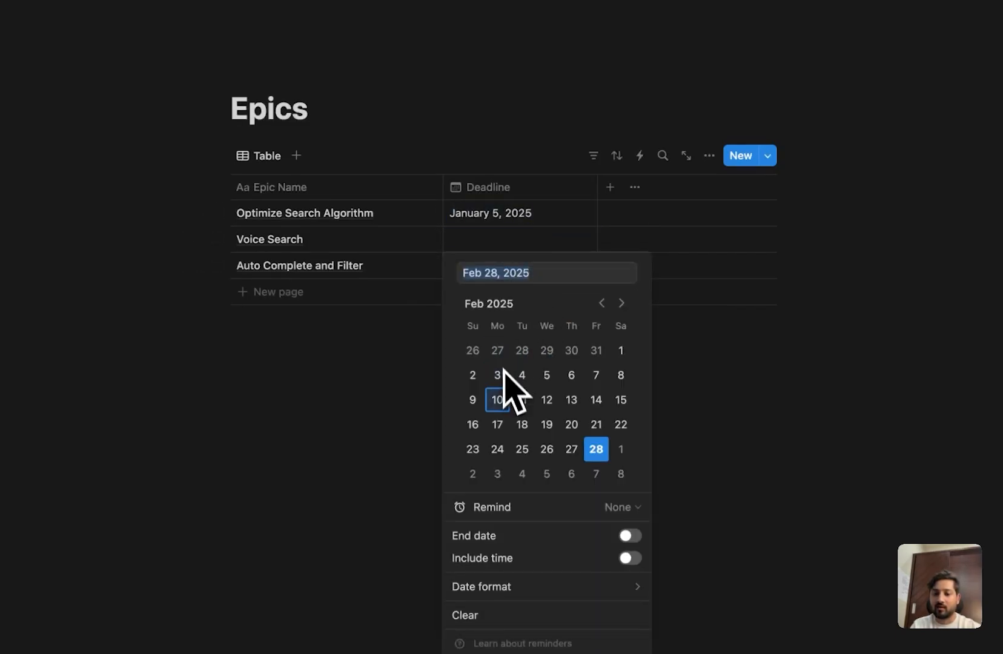
left_click(601, 304)
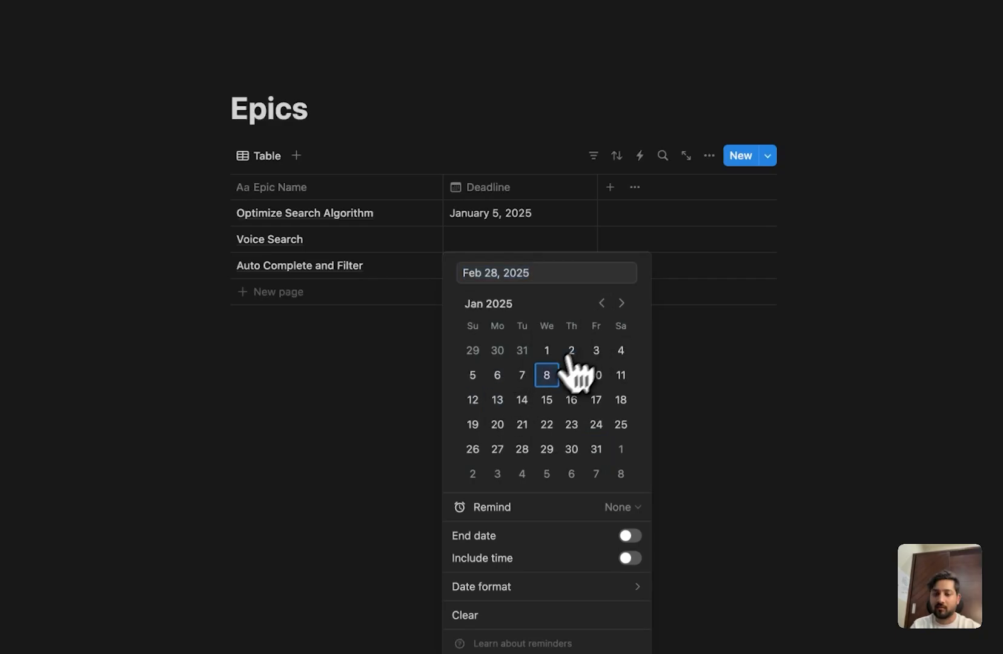
left_click(523, 375)
key("Escape")
Set the Deadline of the Auto Complete and Filter epic to January 9, 2025.
left_click(545, 257)
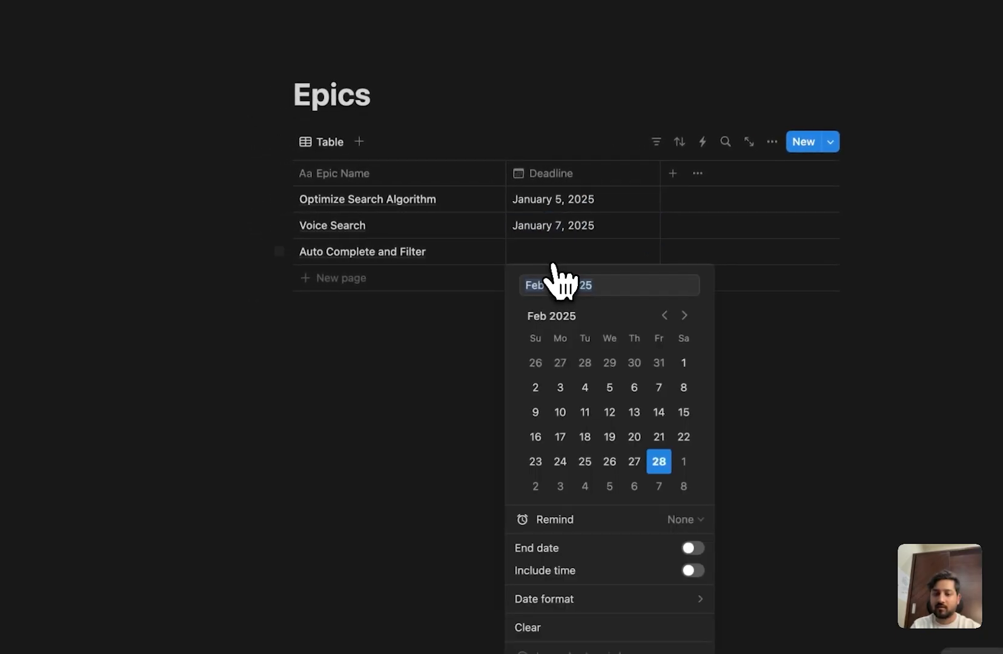
left_click(658, 317)
left_click(636, 387)
key("Escape")
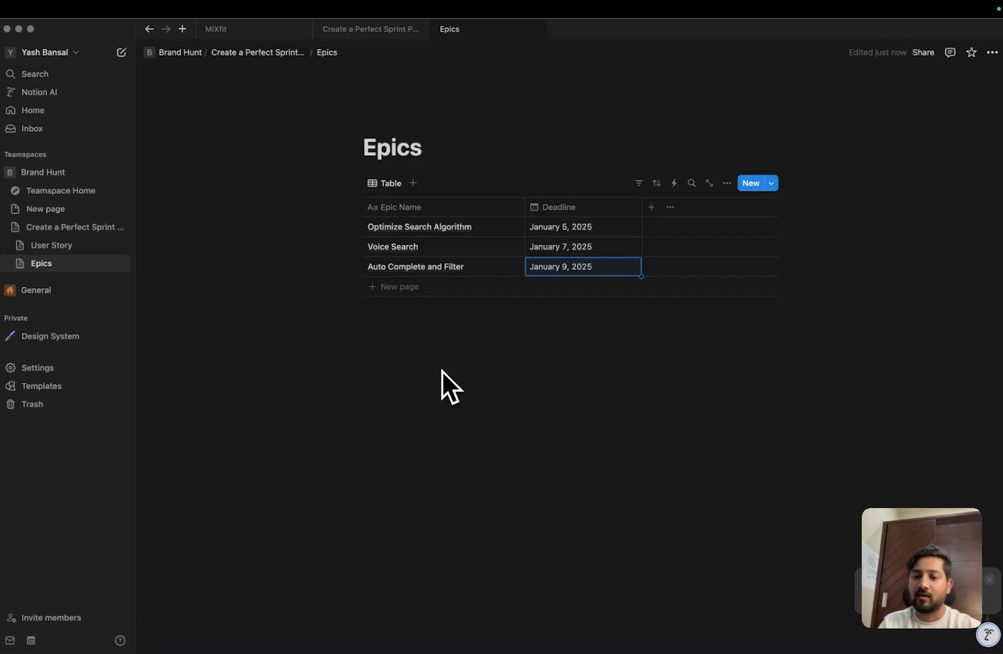
Add a one-way Relation property named User Story to the Epics database, linked to the User Story database.
left_click(651, 207)
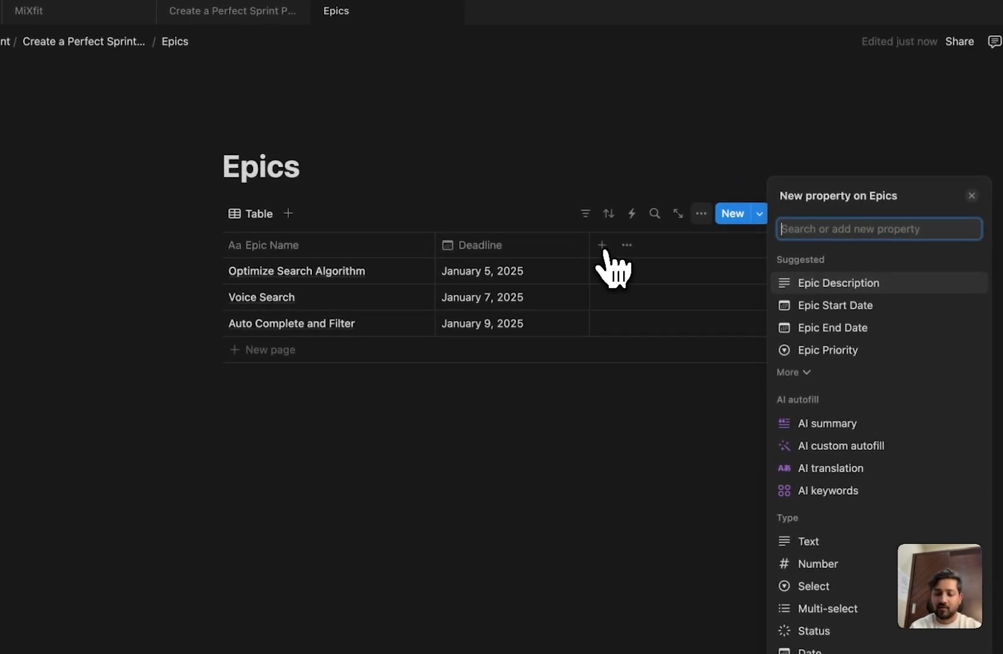
type("rela")
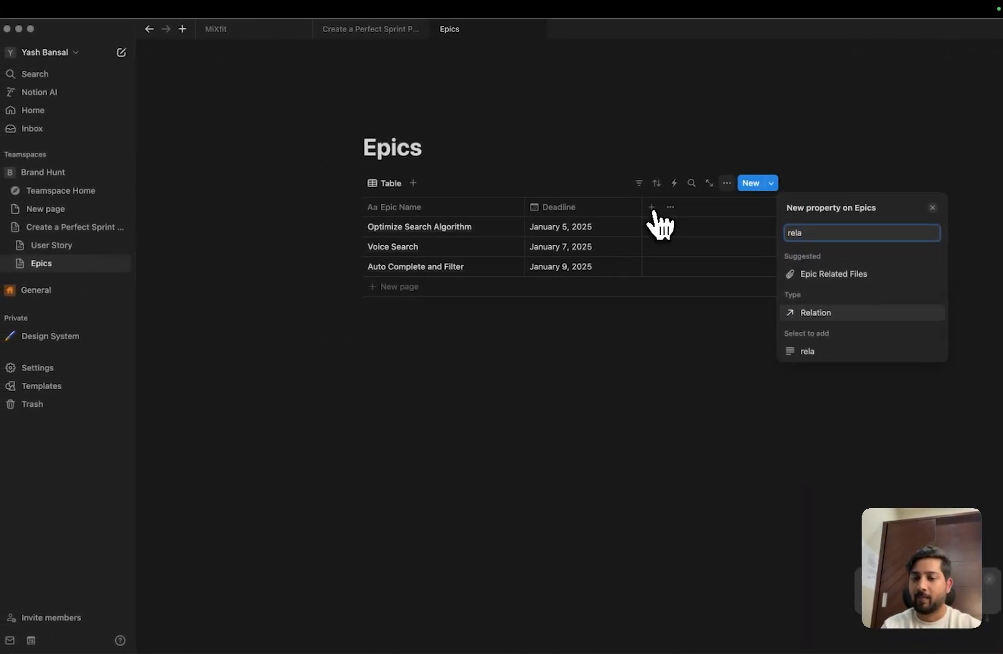
key("Return")
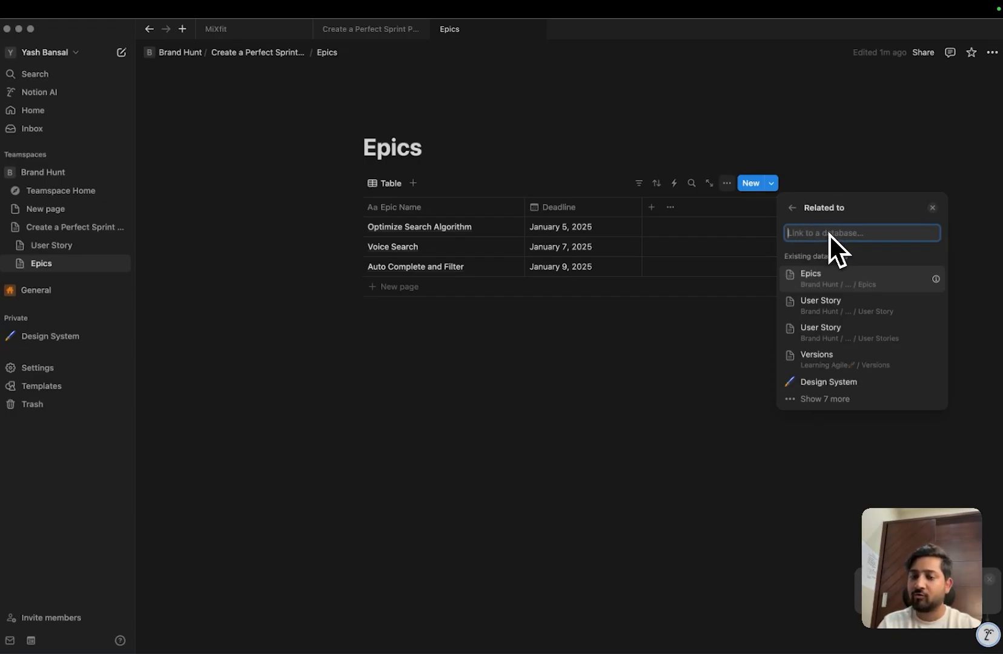
left_click(839, 306)
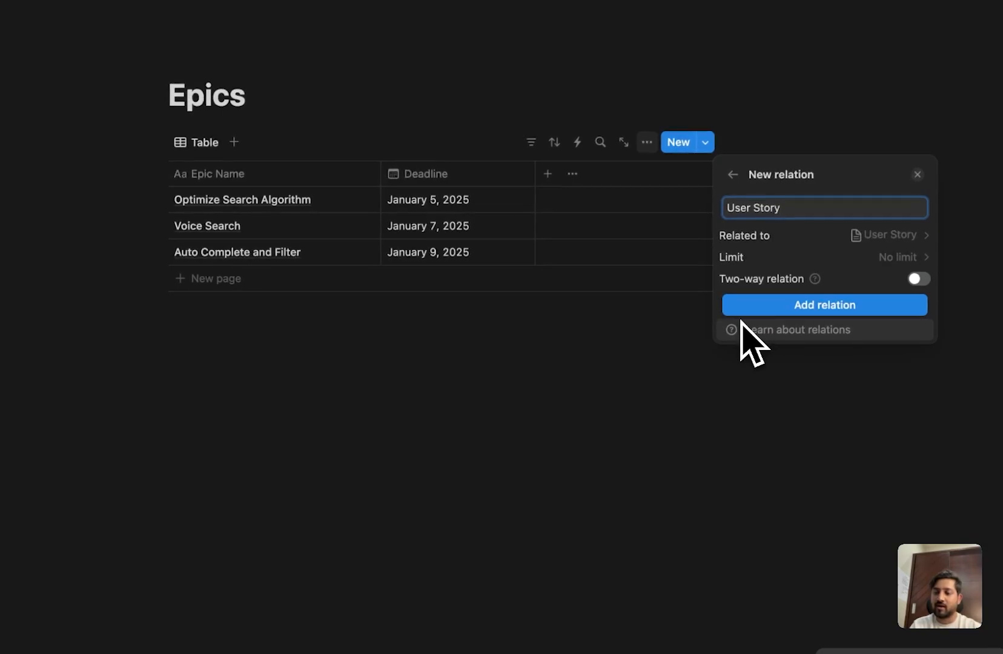
left_click(824, 313)
left_click(507, 444)
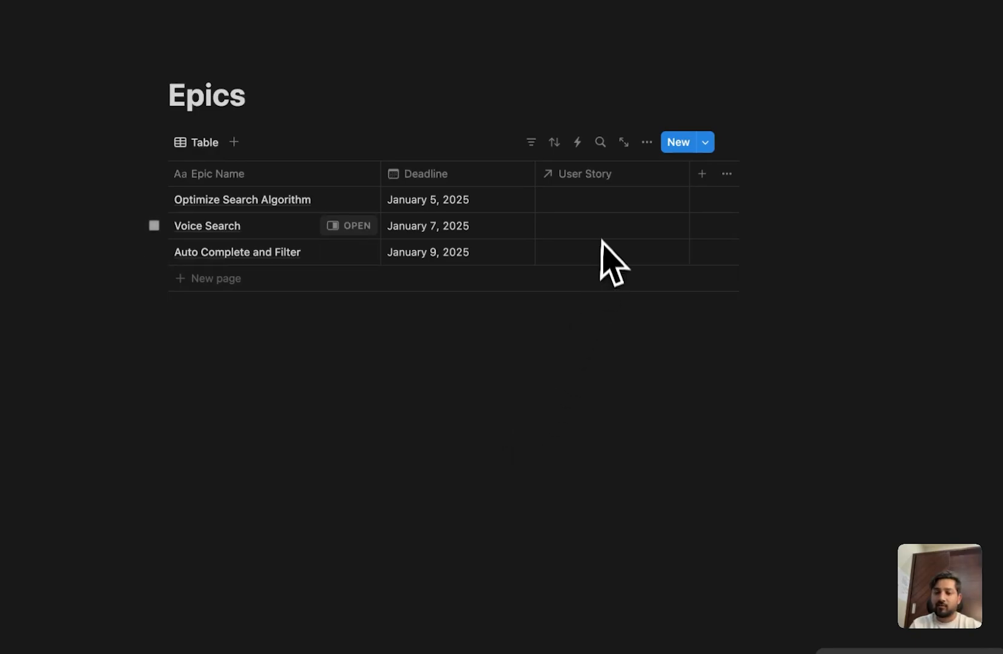
Link the Optimize Search Algorithm epic to the user stories Ai Based Ranking, Optimize Backend and Prioritize Frequently Bought.
left_click(577, 201)
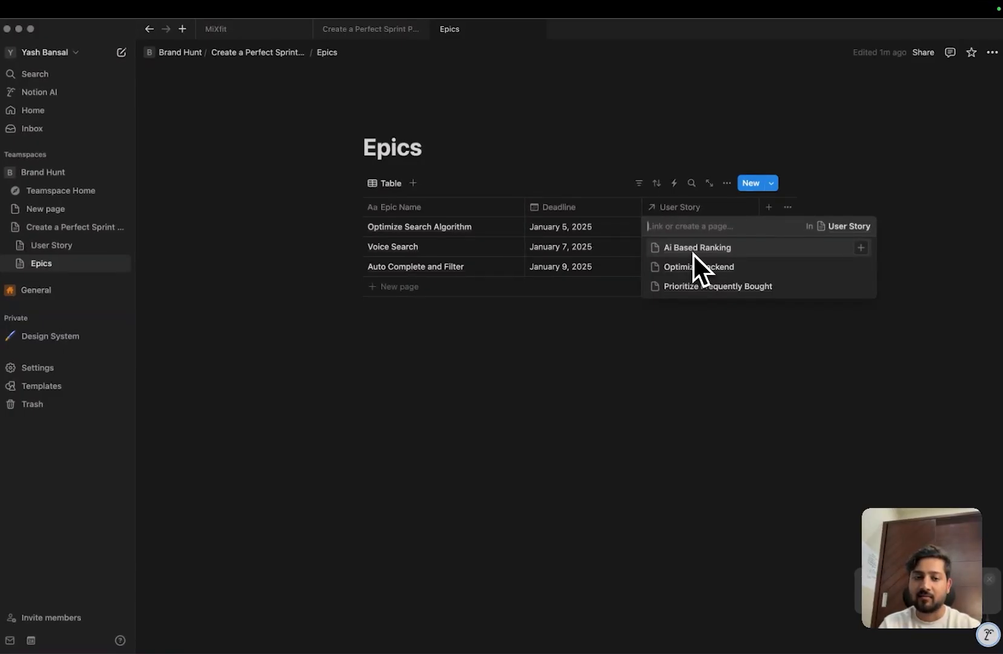
key("Escape")
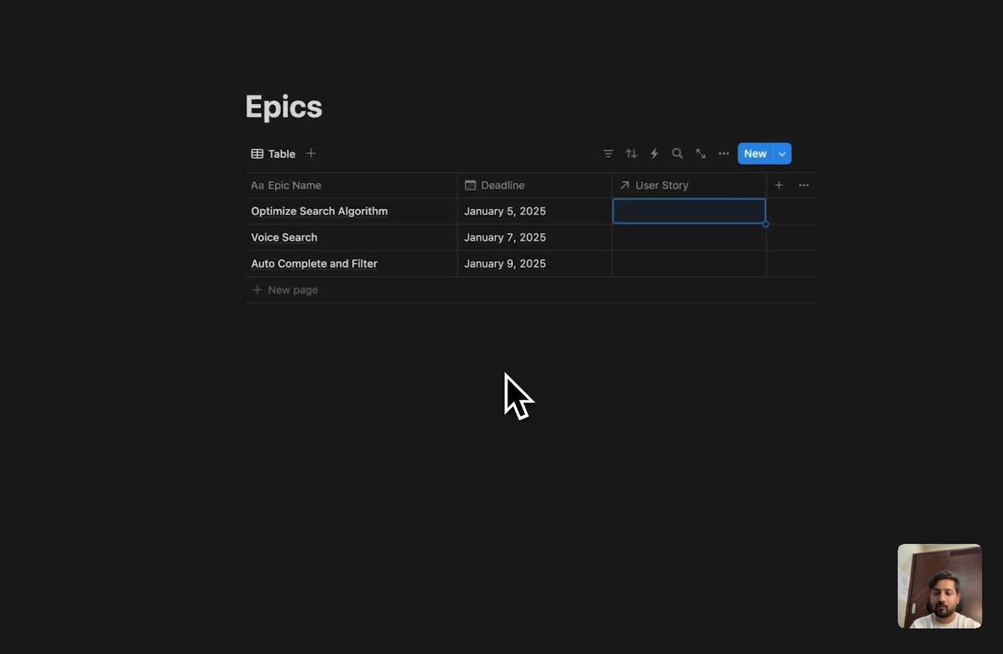
left_click(651, 217)
left_click(666, 240)
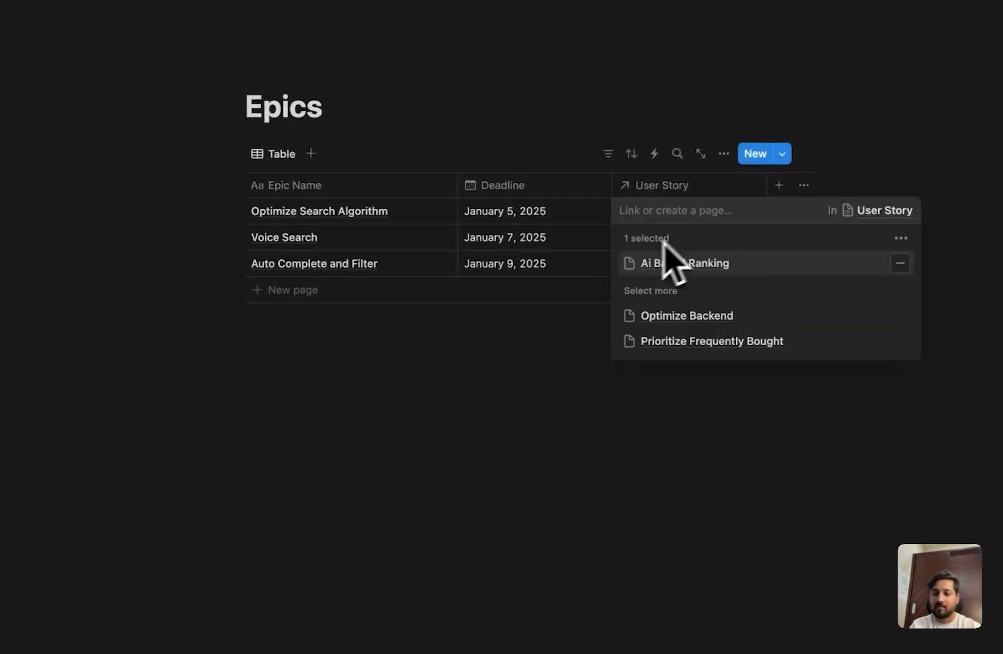
left_click(675, 316)
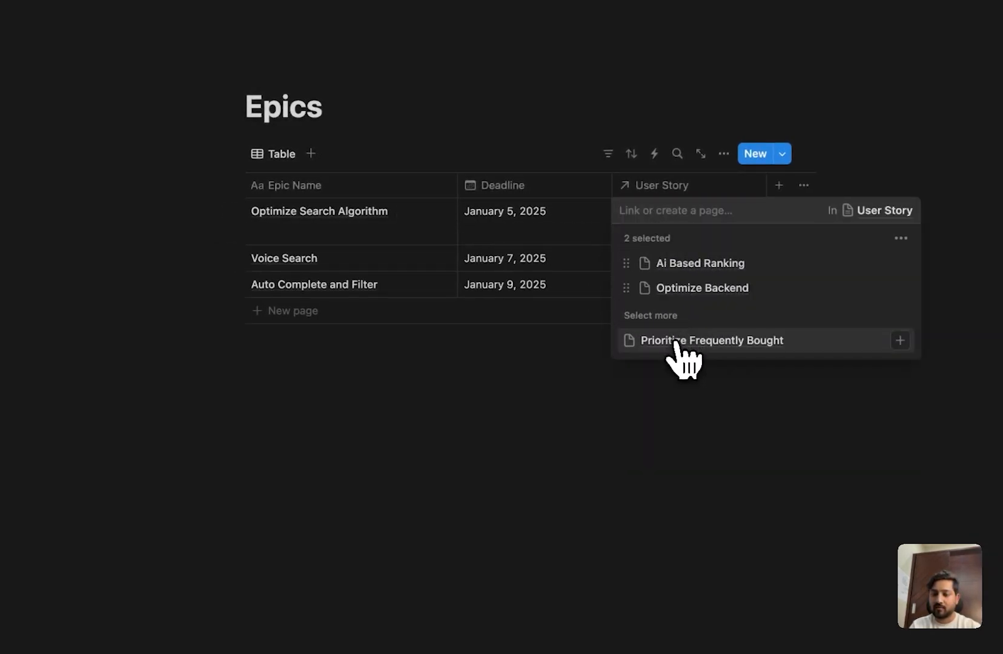
left_click(684, 343)
key("Escape")
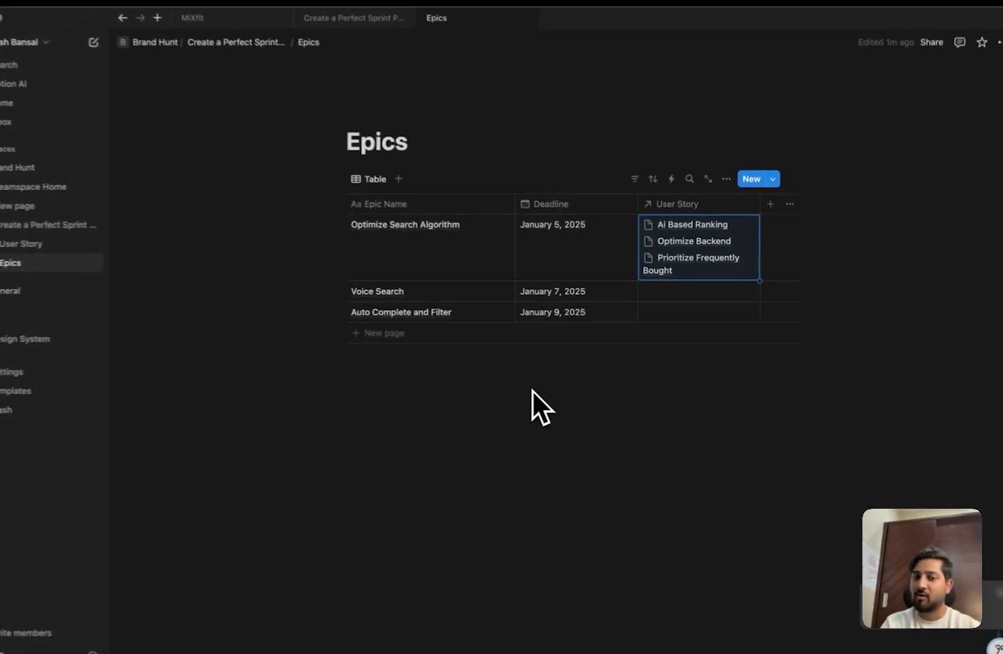
left_click(546, 388)
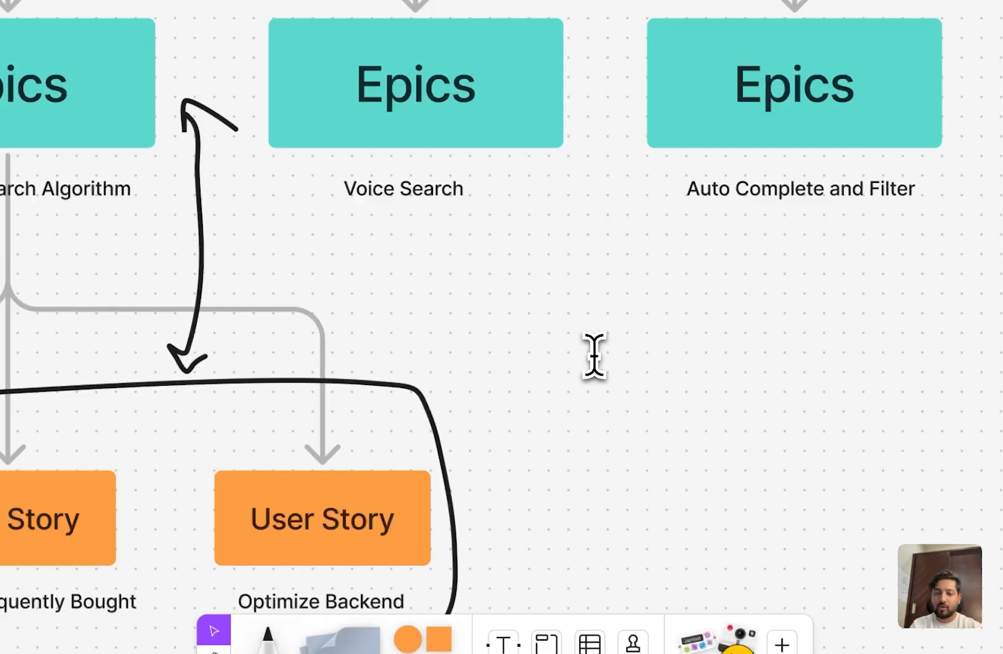
Switch to the FigJam diagram and draw black marker strokes across the user stories' curved arrow and from the first epic up towards Sprint 1.
scroll(593, 354, "down", 5)
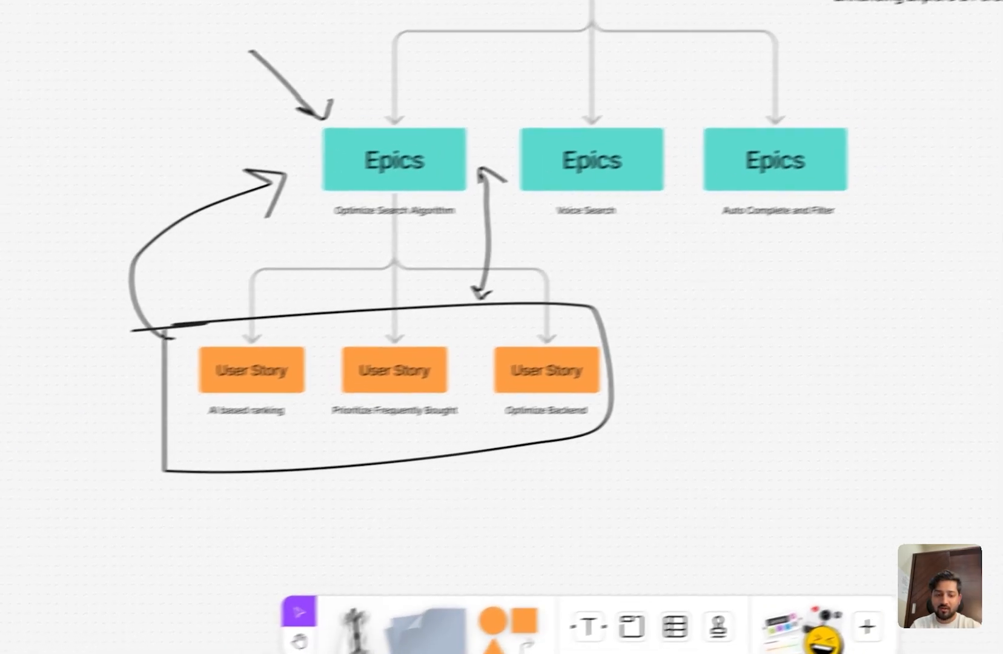
left_click(267, 638)
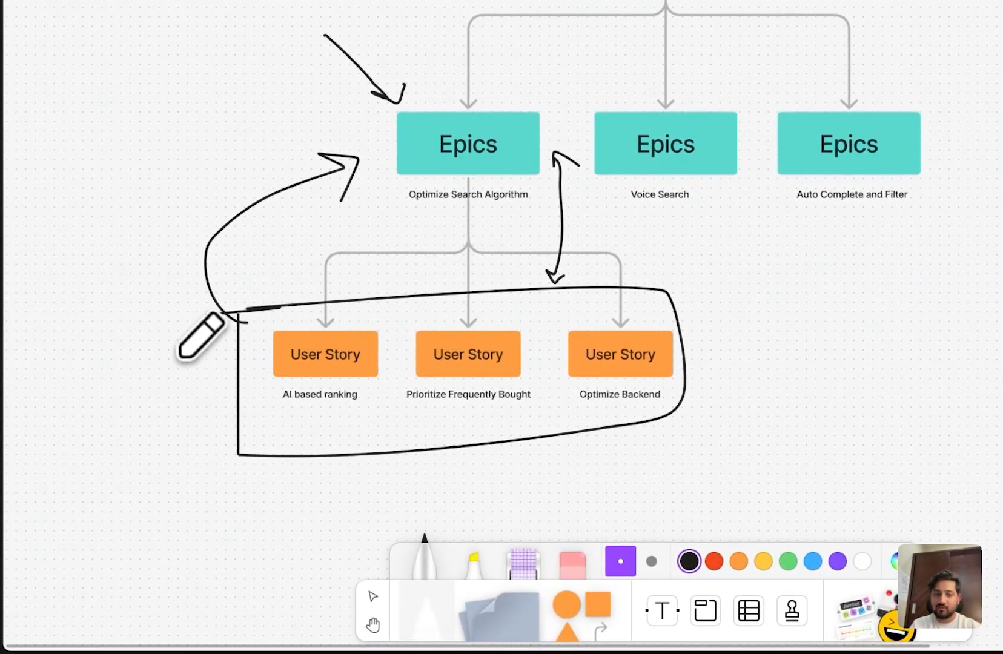
left_click_drag(180, 352, 271, 266)
scroll(529, 245, "up", 1)
scroll(529, 246, "left", 1)
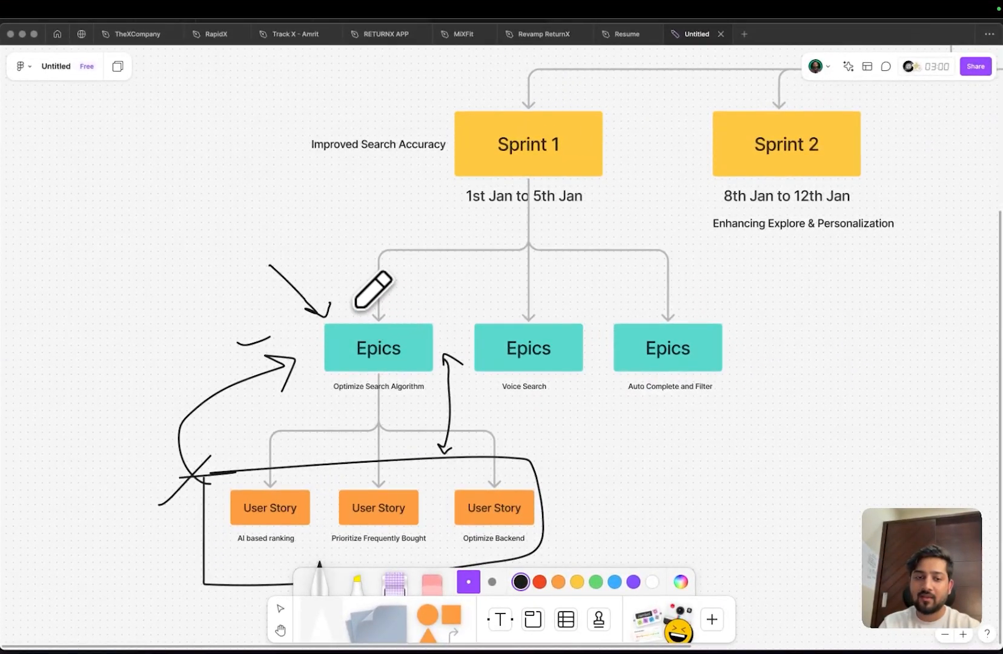
mouse_move(343, 297)
left_mouse_down()
mouse_move(420, 181)
mouse_move(418, 193)
left_mouse_up()
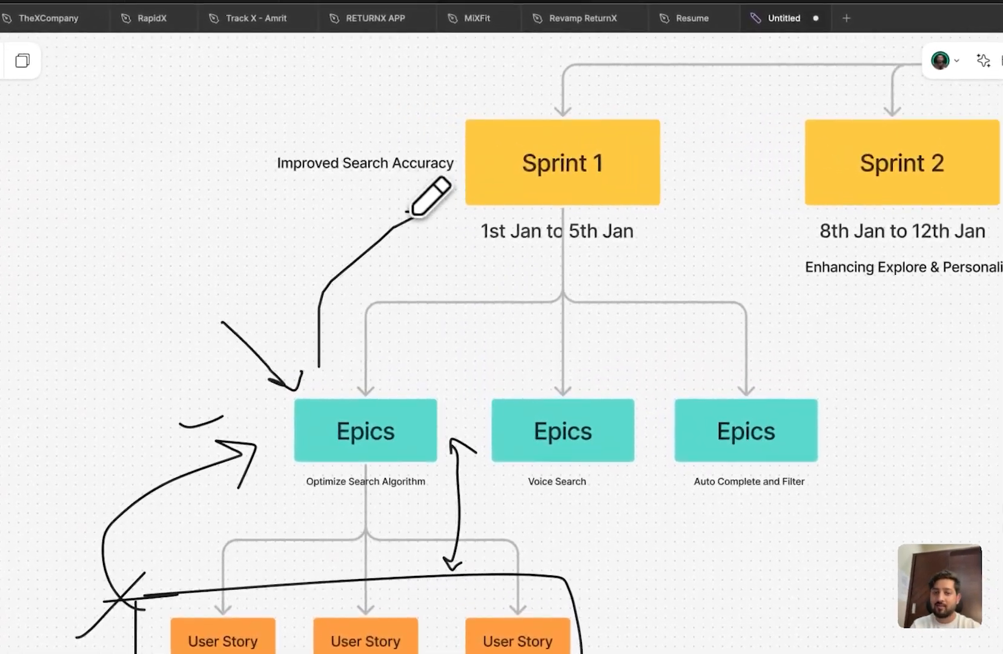